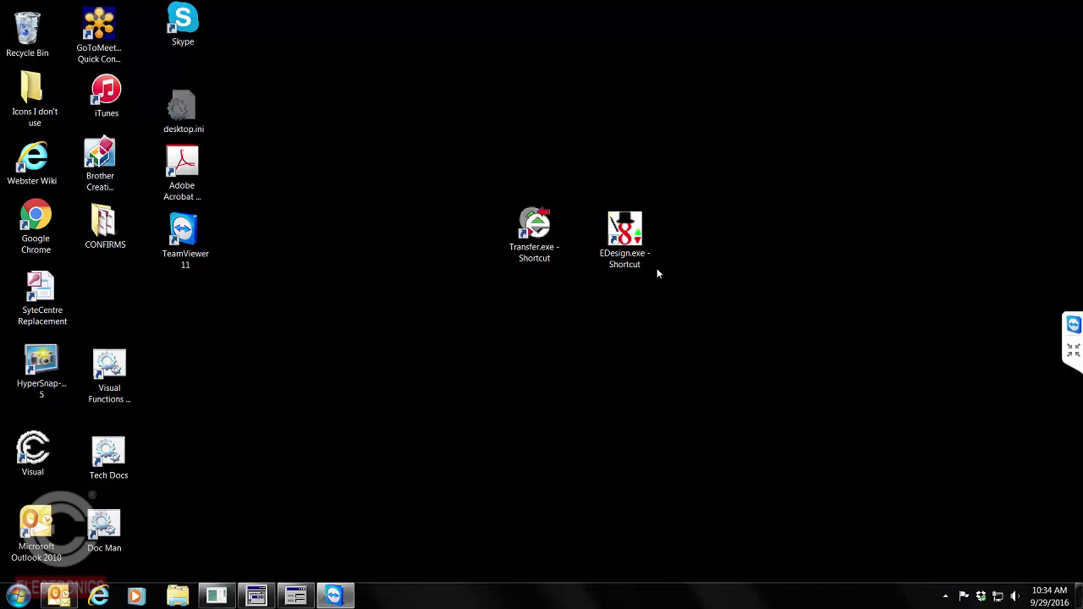
Step: Launch Elite PI Designer from the EDesign.exe desktop shortcut and reposition its window on the desktop
{"action": "left_click", "coordinate": [638, 234]}
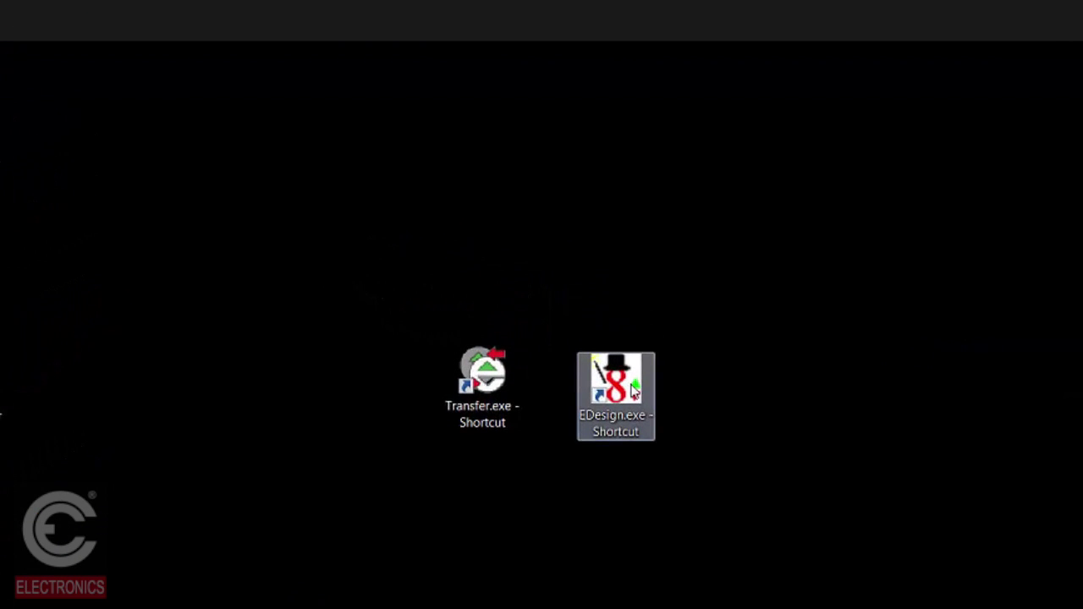
{"action": "double_click", "coordinate": [634, 391]}
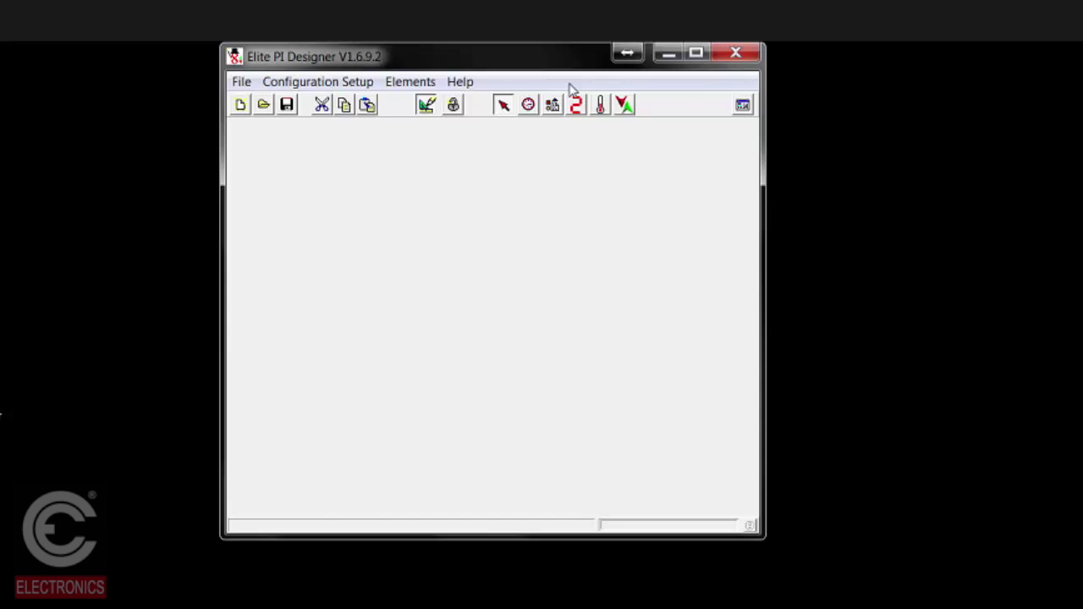
{"action": "left_click_drag", "start_coordinate": [566, 53], "coordinate": [569, 93]}
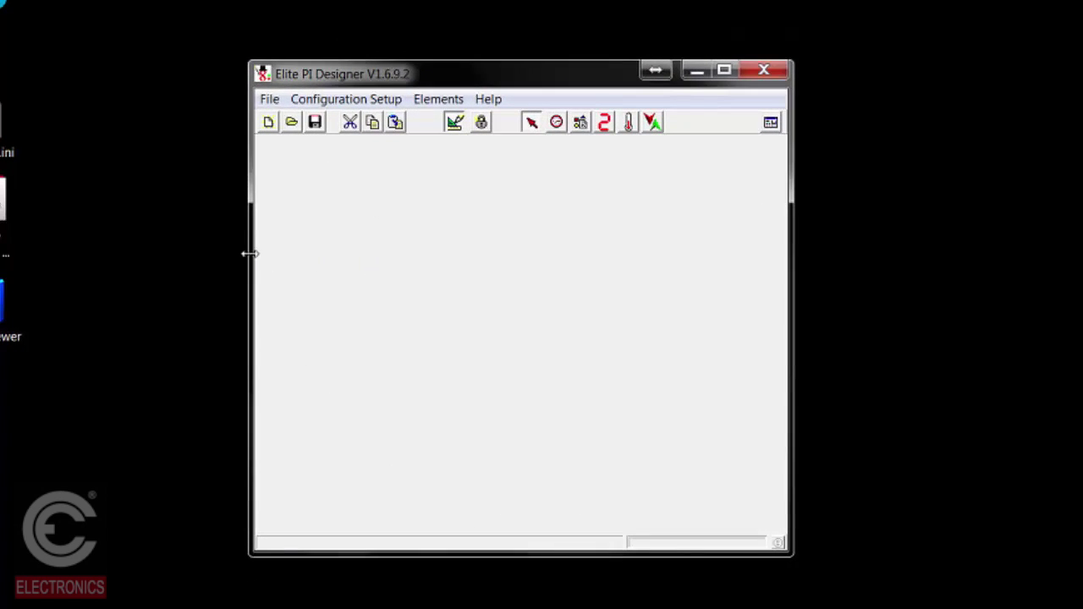
{"action": "left_click", "coordinate": [263, 90]}
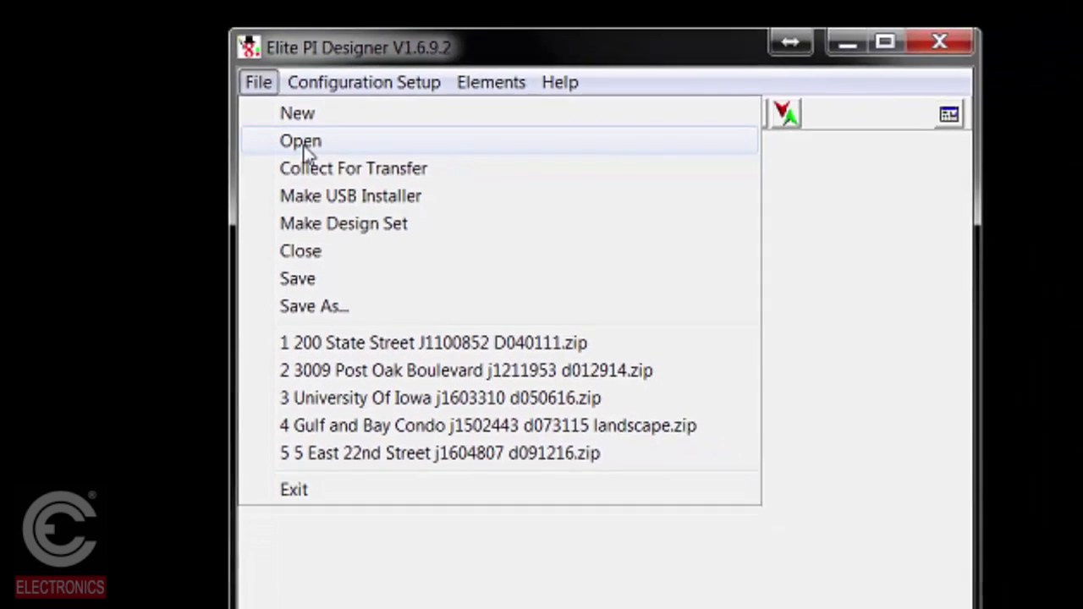
{"action": "left_click", "coordinate": [303, 142]}
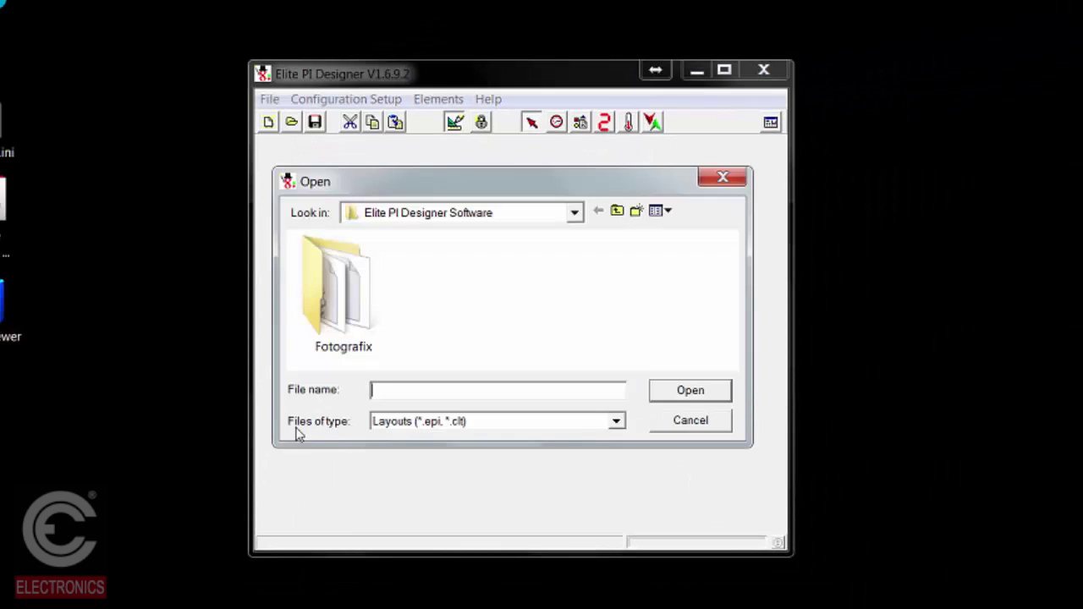
{"action": "left_click", "coordinate": [617, 421]}
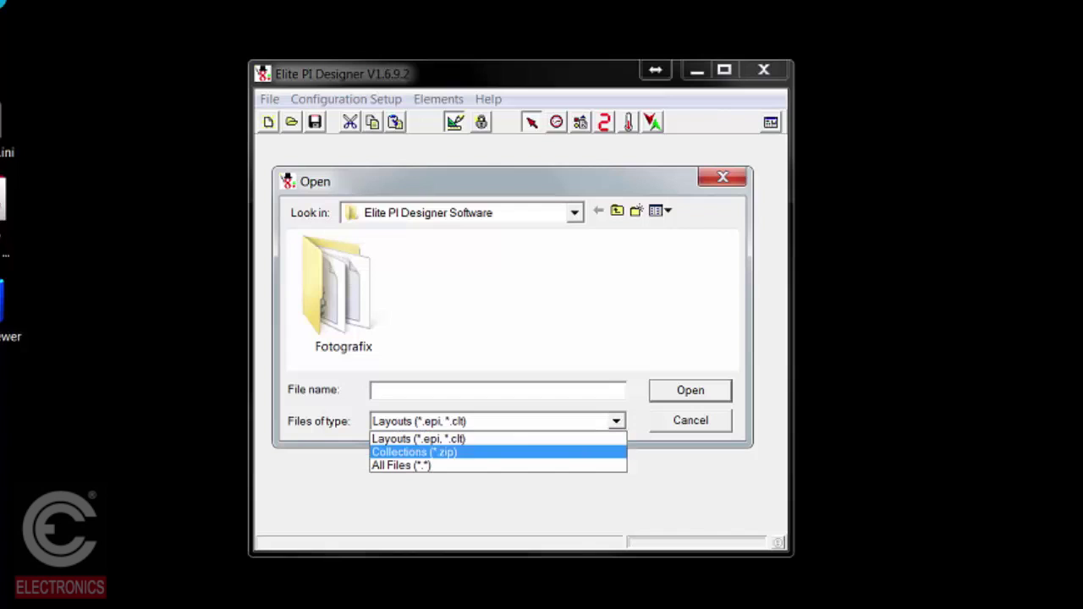
{"action": "left_click", "coordinate": [492, 452]}
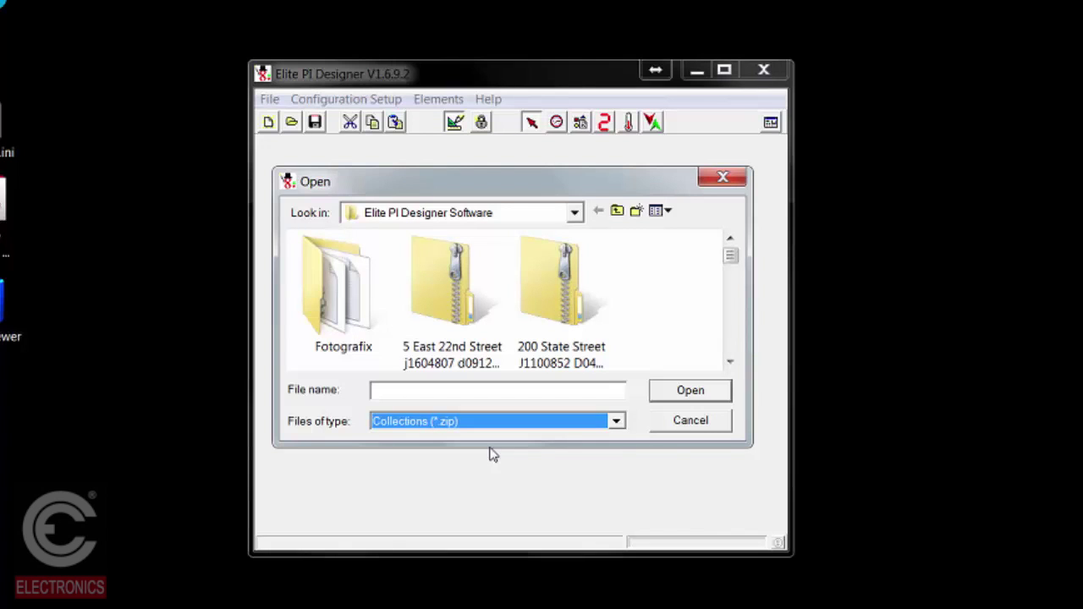
{"action": "left_click", "coordinate": [567, 311]}
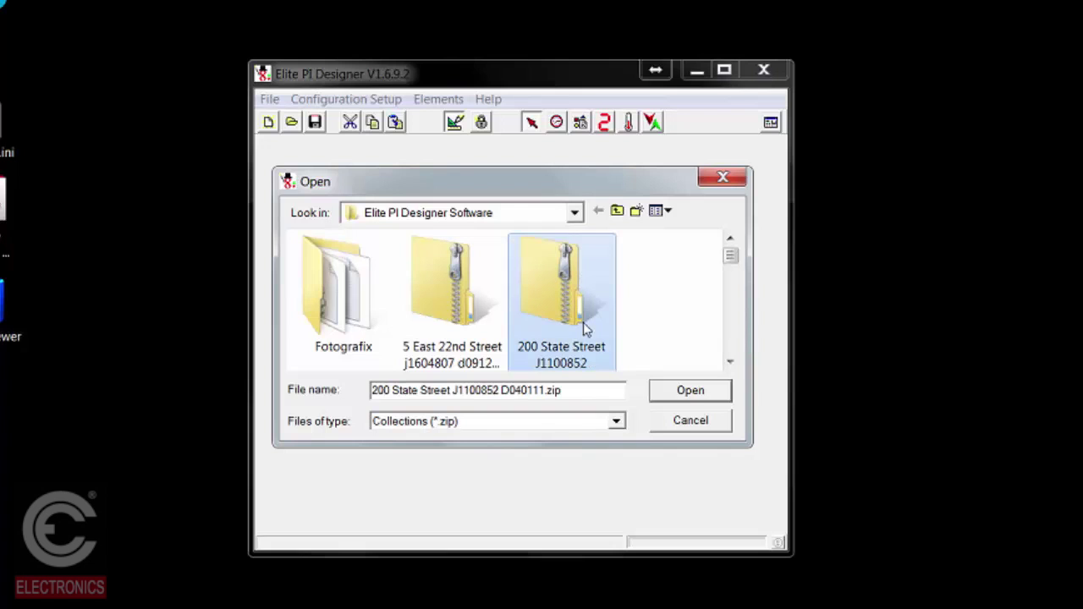
{"action": "left_click", "coordinate": [680, 379]}
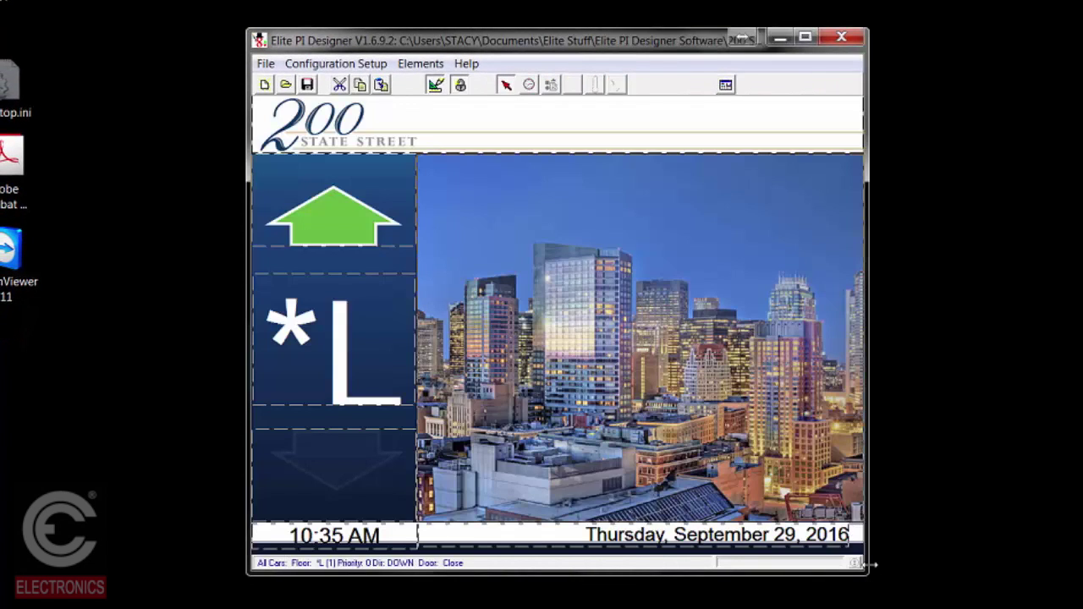
Step: Enlarge the layout window and open the properties of the skyline picture's message element to read its size
{"action": "left_click_drag", "start_coordinate": [872, 565], "coordinate": [927, 608]}
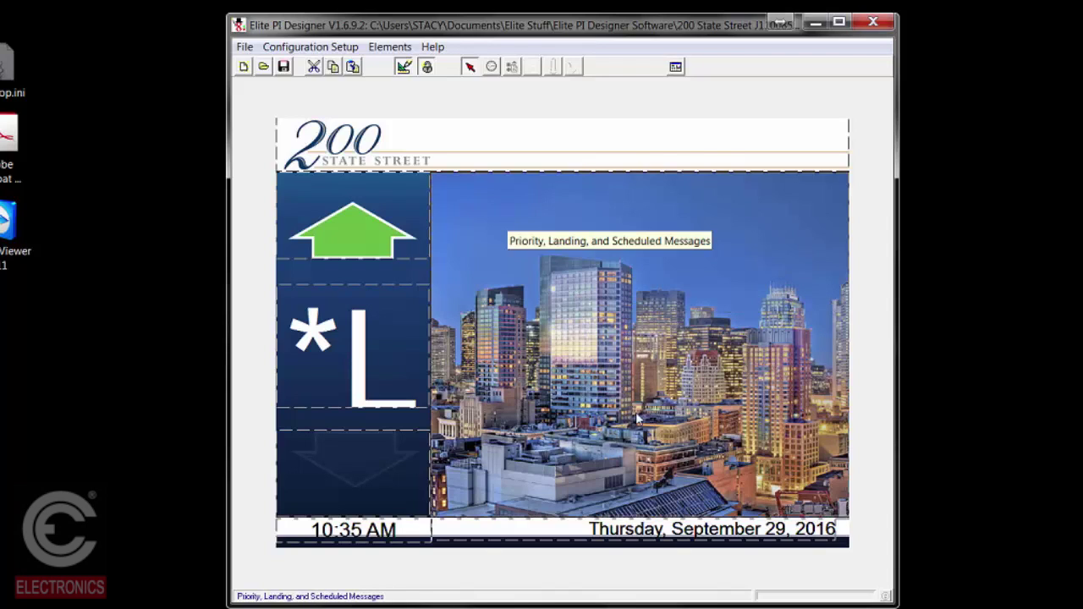
{"action": "left_click", "coordinate": [616, 323]}
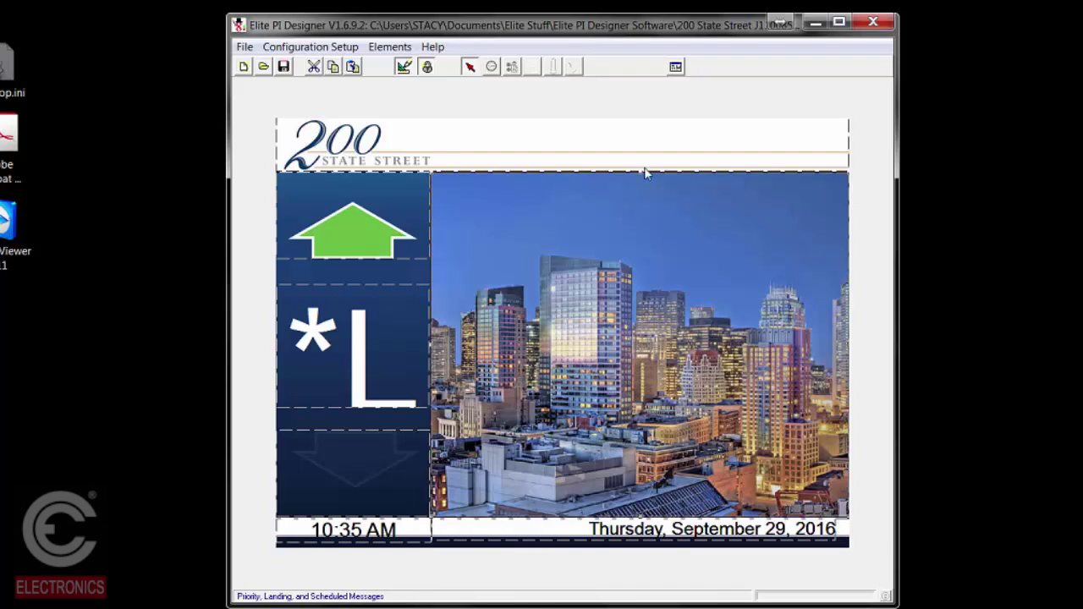
{"action": "right_click", "coordinate": [638, 290]}
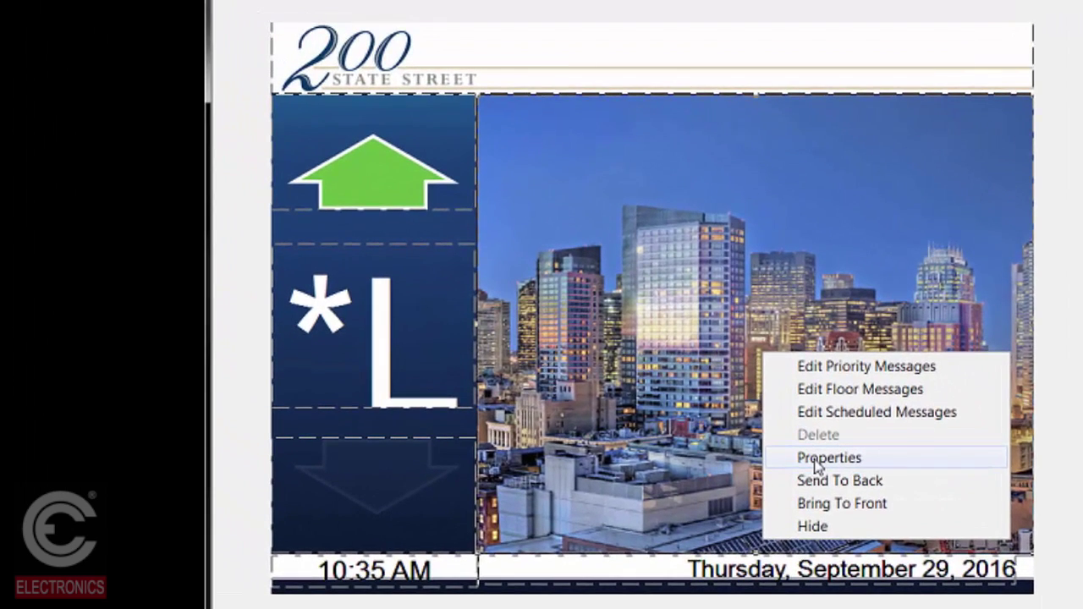
{"action": "left_click", "coordinate": [689, 374]}
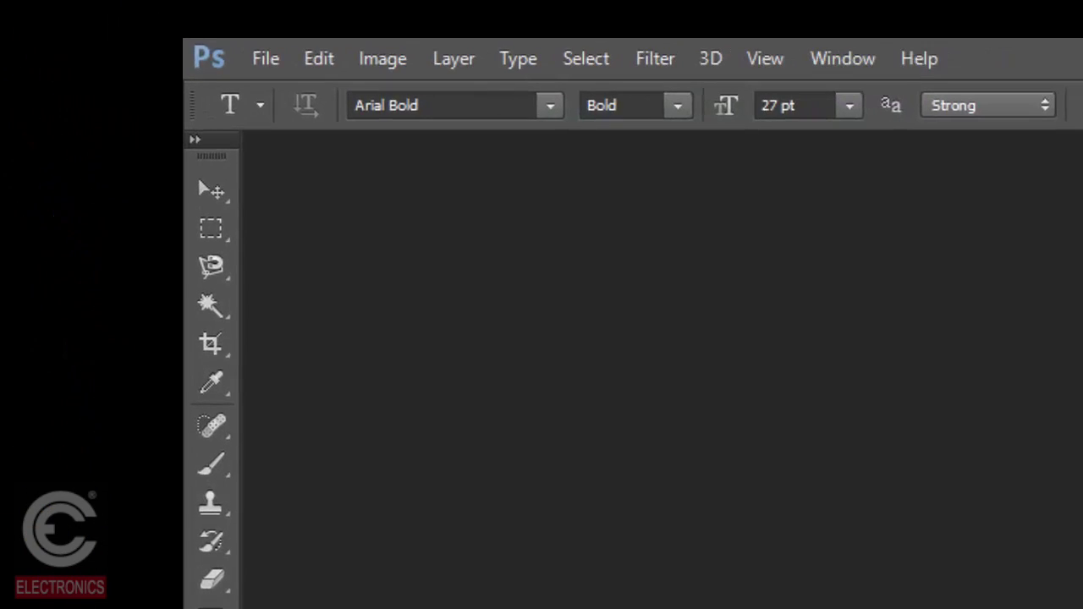
Step: Create a new Photoshop document 584 pixels wide and 481 pixels high at 100 pixels/inch in RGB Color
{"action": "left_click", "coordinate": [269, 55]}
{"action": "left_click", "coordinate": [283, 89]}
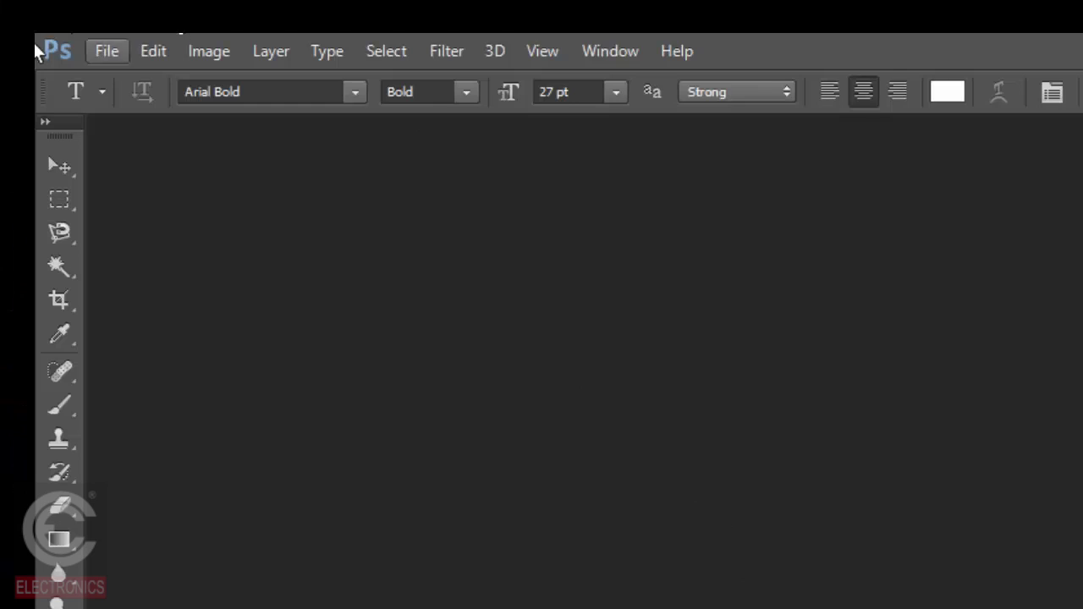
{"action": "left_click", "coordinate": [103, 49]}
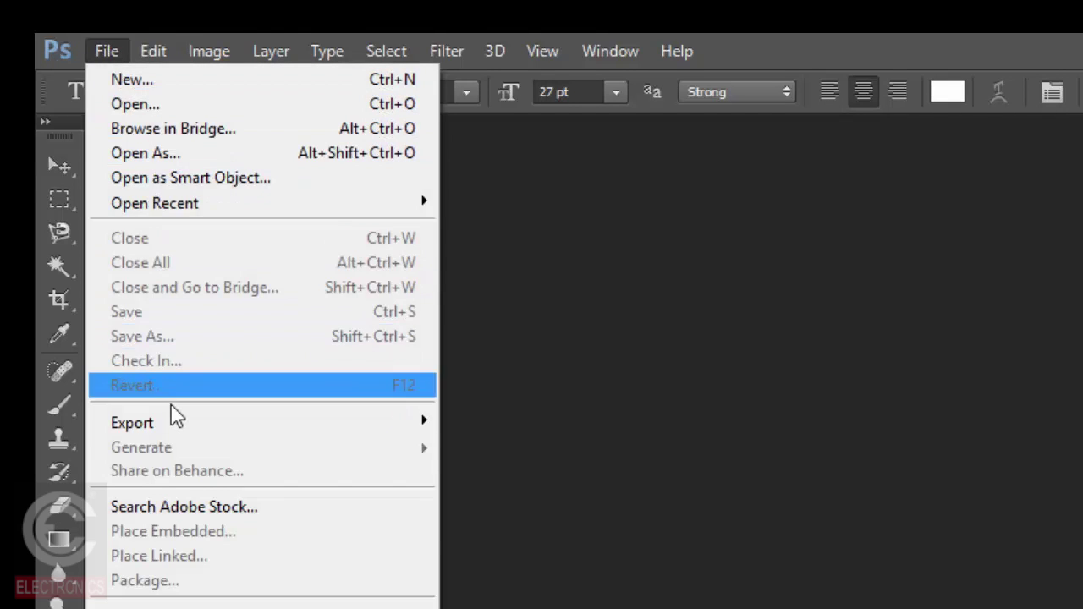
{"action": "left_click", "coordinate": [132, 79]}
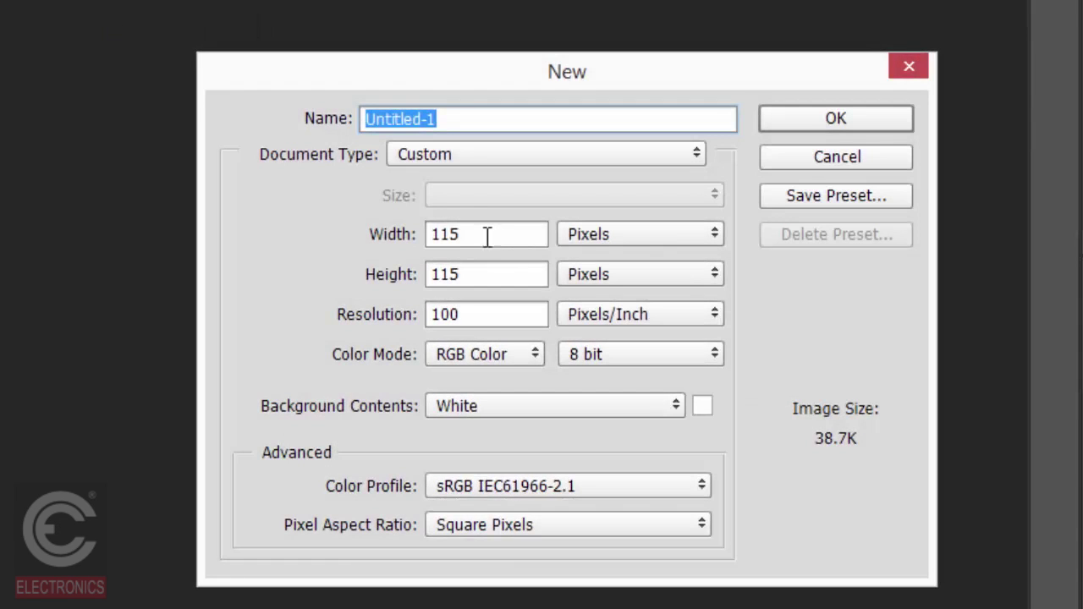
{"action": "left_click_drag", "start_coordinate": [487, 237], "coordinate": [395, 229]}
{"action": "type", "text": "58"}
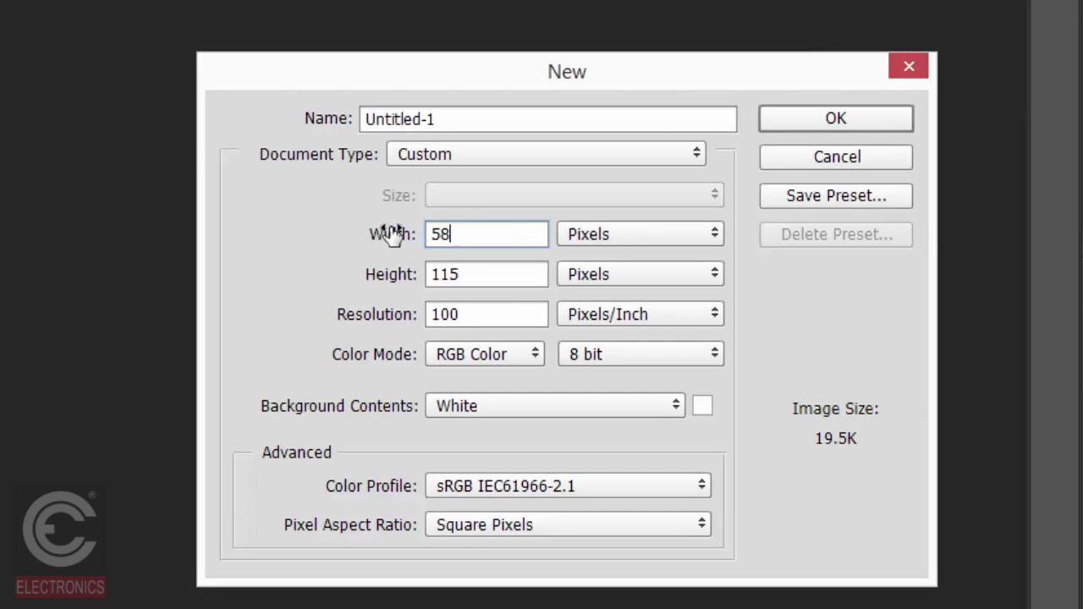
{"action": "type", "text": "4"}
{"action": "left_click_drag", "start_coordinate": [483, 276], "coordinate": [424, 276]}
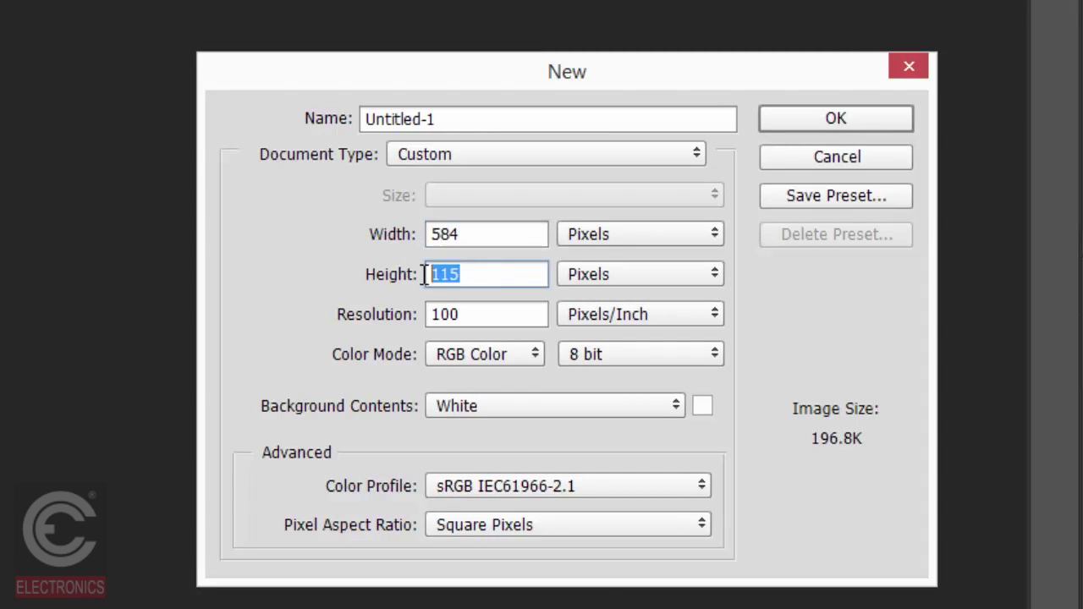
{"action": "type", "text": "481"}
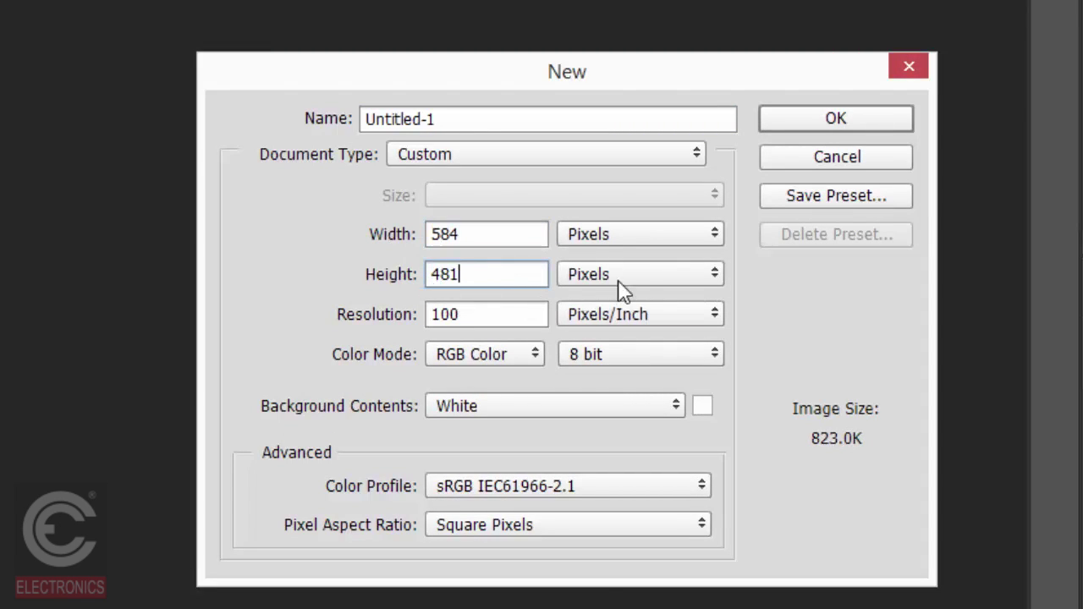
{"action": "left_click", "coordinate": [816, 119]}
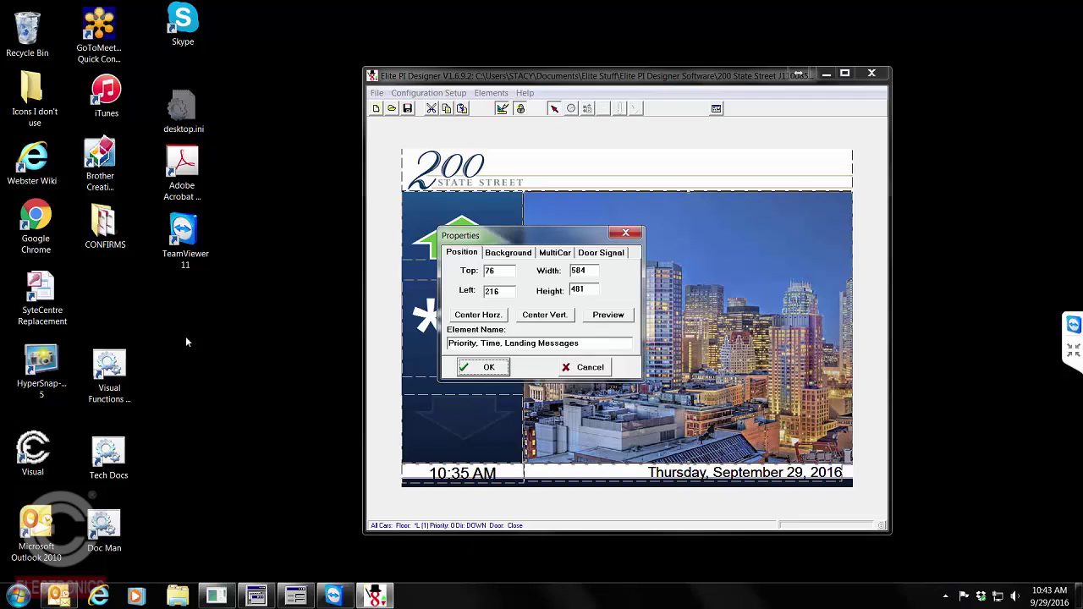
Step: Return to Photoshop, review the new-document size and resolution settings, cancel without creating a document, and minimize Photoshop
{"action": "key", "text": "alt+Tab"}
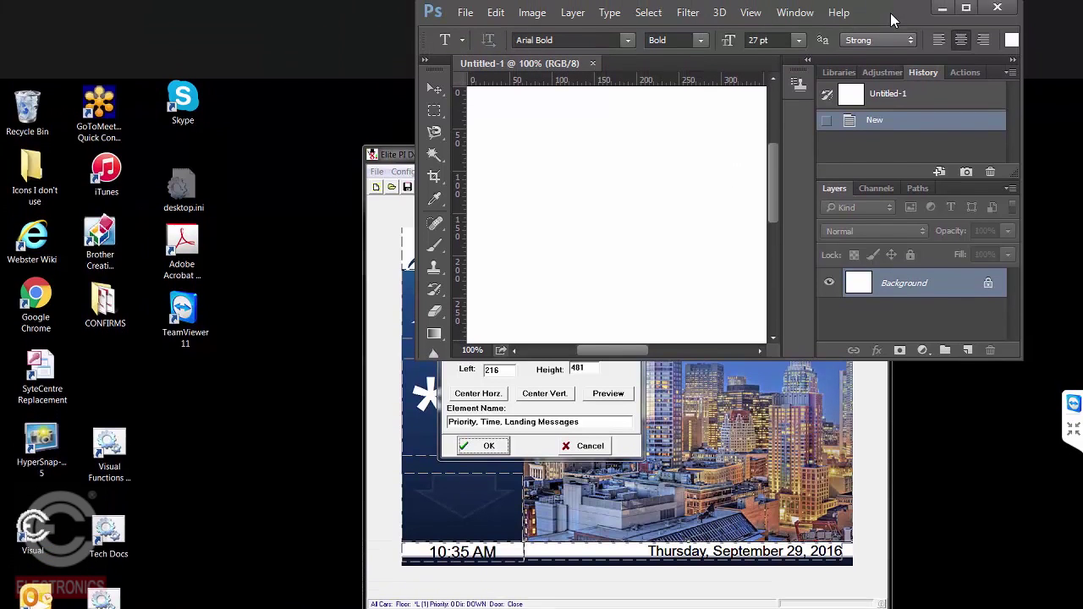
{"action": "left_click_drag", "start_coordinate": [890, 0], "coordinate": [796, 0]}
{"action": "left_click_drag", "start_coordinate": [796, 75], "coordinate": [793, 77]}
{"action": "left_click", "coordinate": [370, 79]}
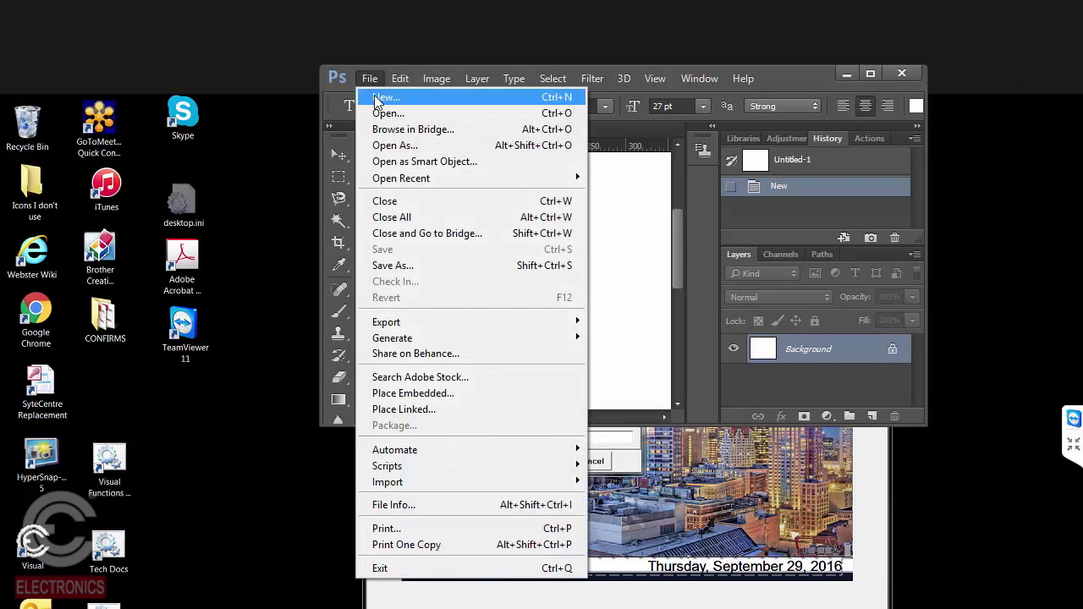
{"action": "left_click", "coordinate": [374, 94]}
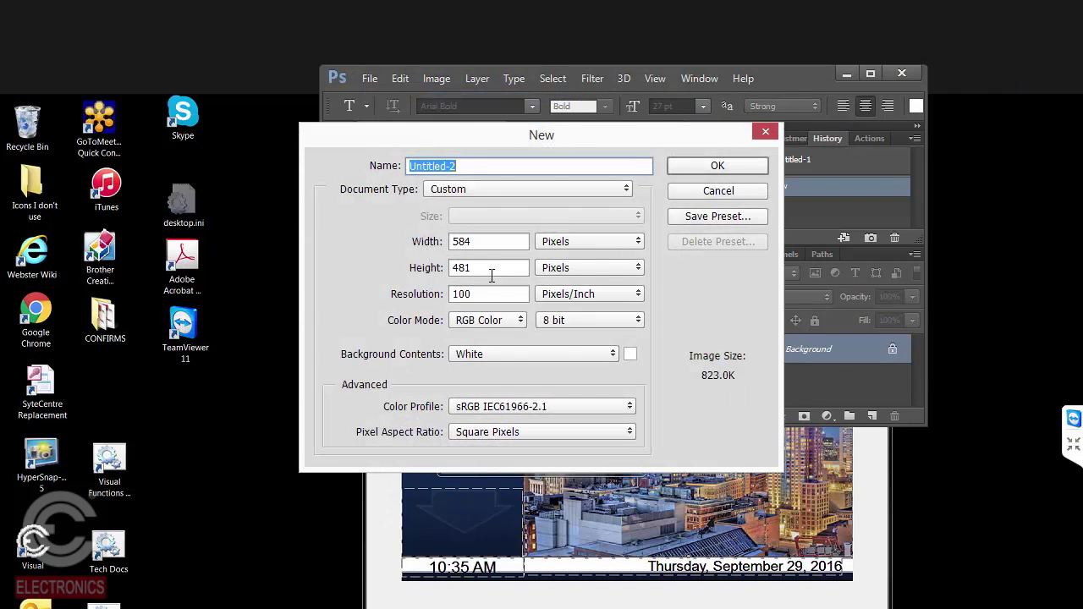
{"action": "left_click", "coordinate": [712, 192]}
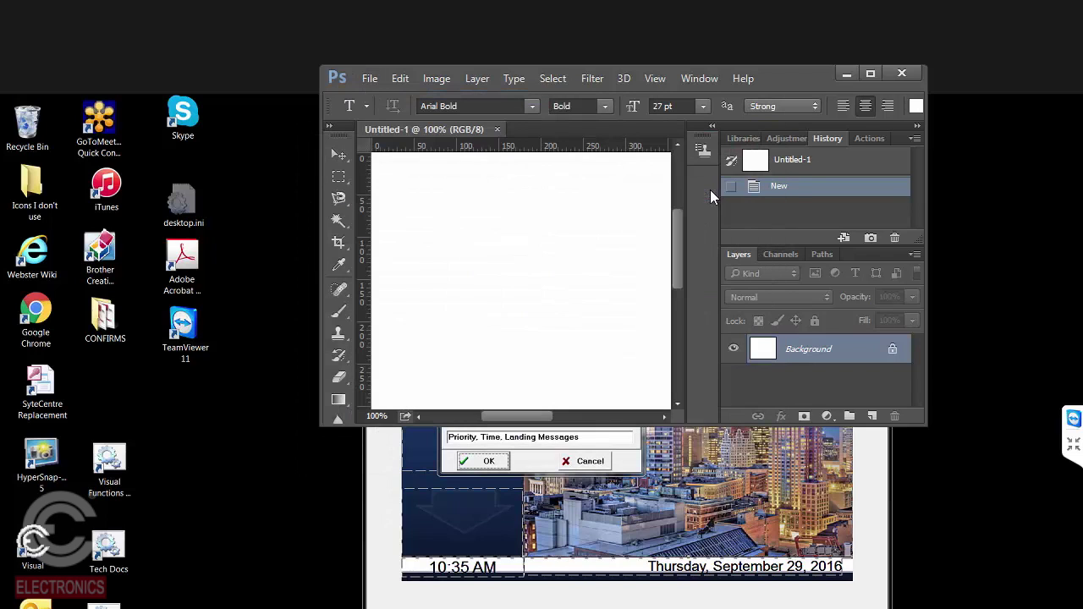
{"action": "left_click_drag", "start_coordinate": [796, 71], "coordinate": [631, 86]}
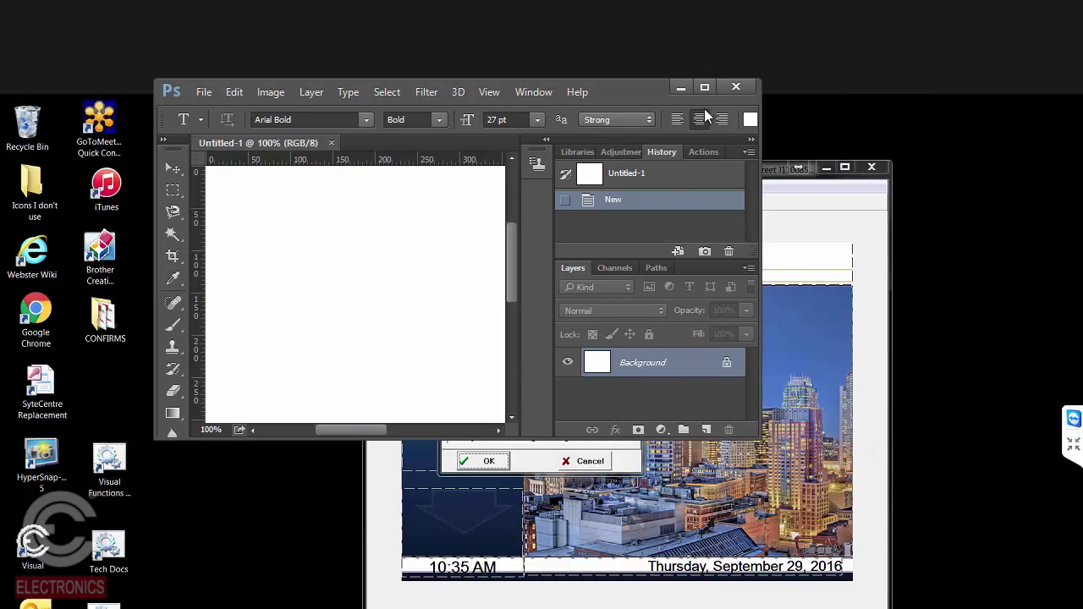
{"action": "left_click", "coordinate": [684, 87]}
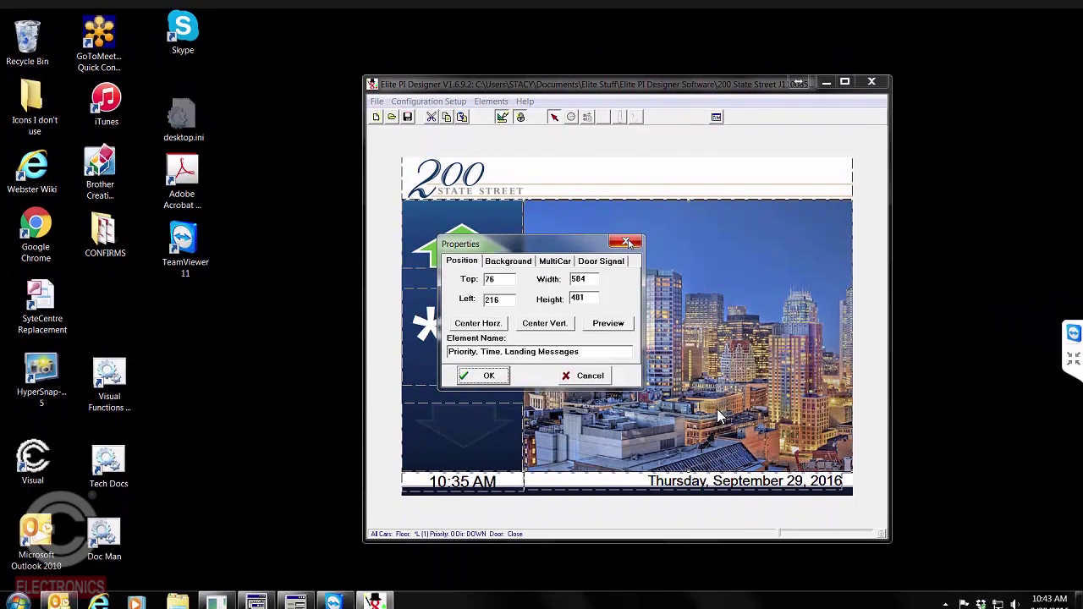
Step: Close the element's properties and open the scheduled messages of the skyline picture element for editing
{"action": "left_click", "coordinate": [627, 327]}
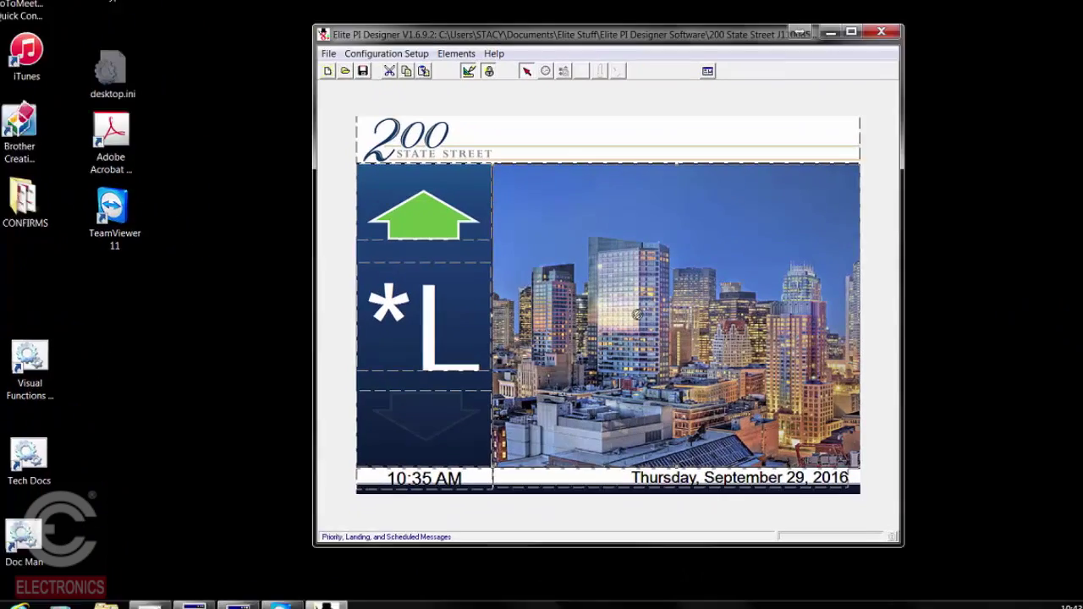
{"action": "right_click", "coordinate": [656, 327]}
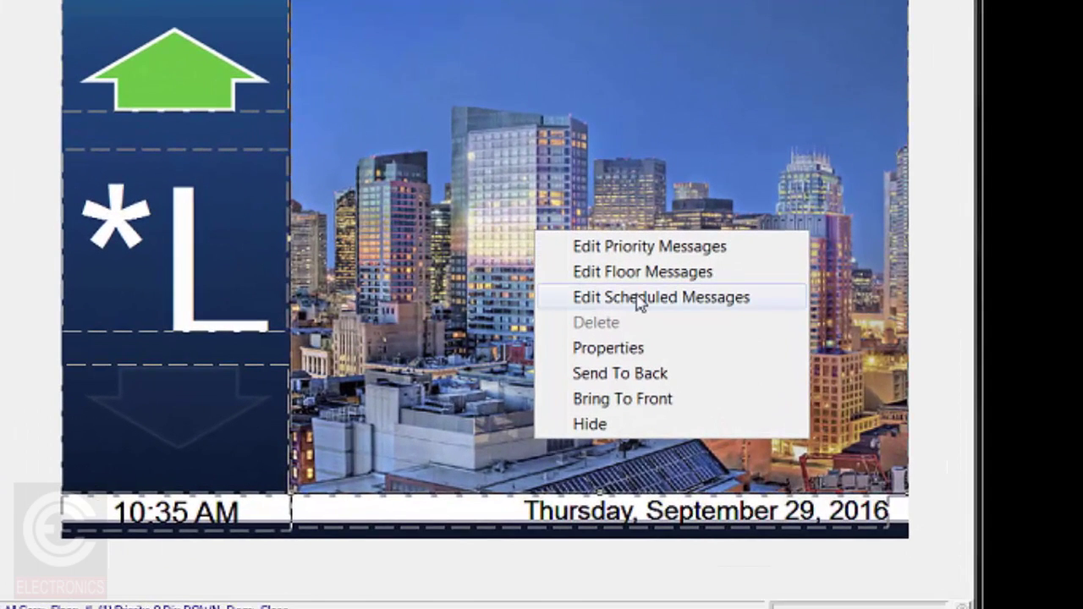
{"action": "left_click", "coordinate": [637, 298]}
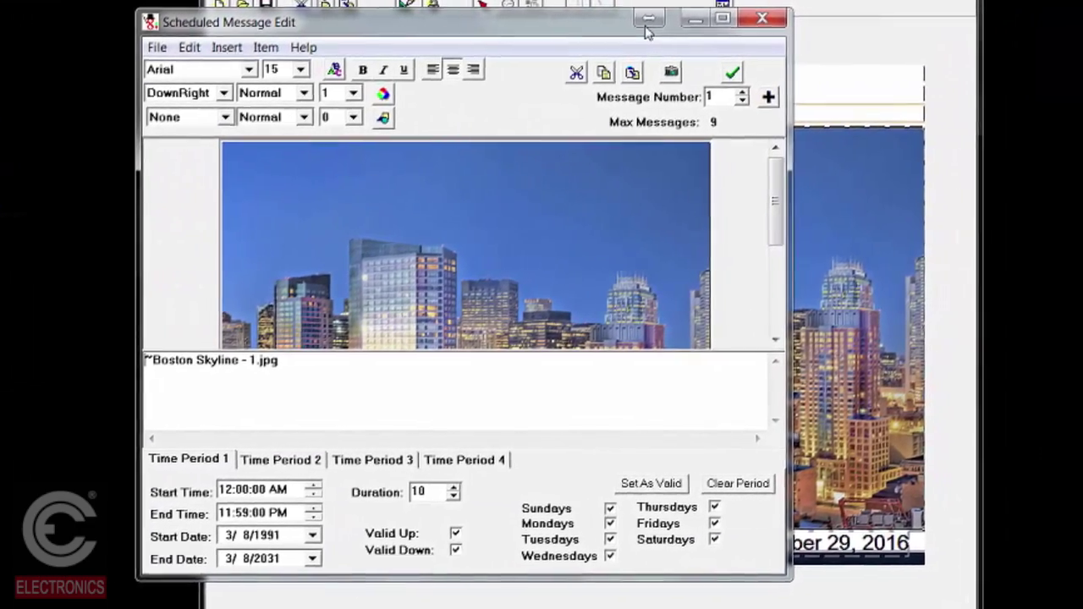
{"action": "left_click_drag", "start_coordinate": [610, 27], "coordinate": [731, 30]}
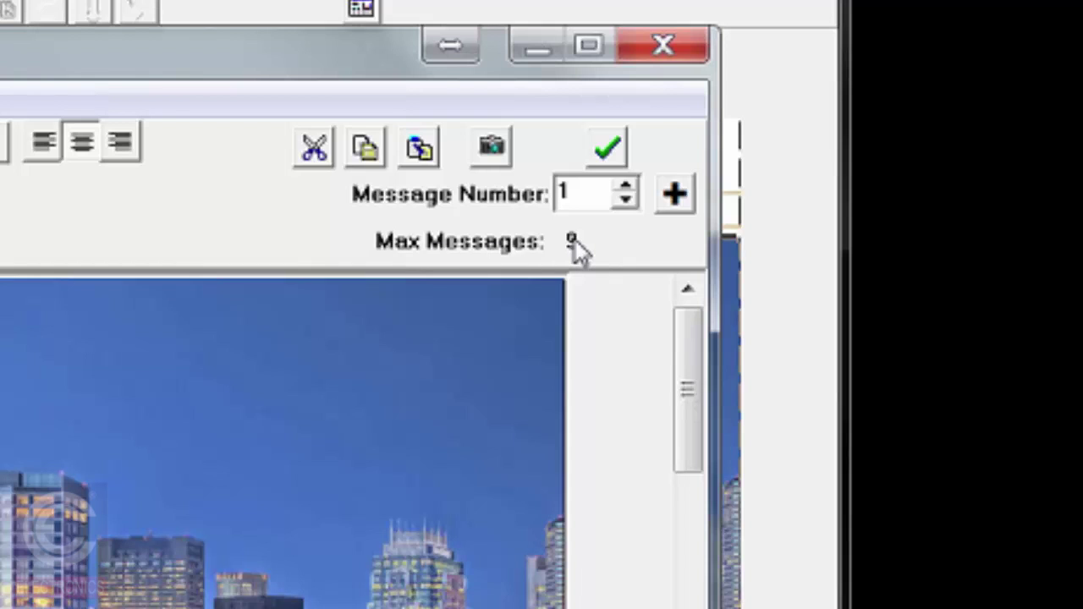
Step: Page through the scheduled messages one at a time up to message number 9 to examine their pictures
{"action": "left_click", "coordinate": [628, 187]}
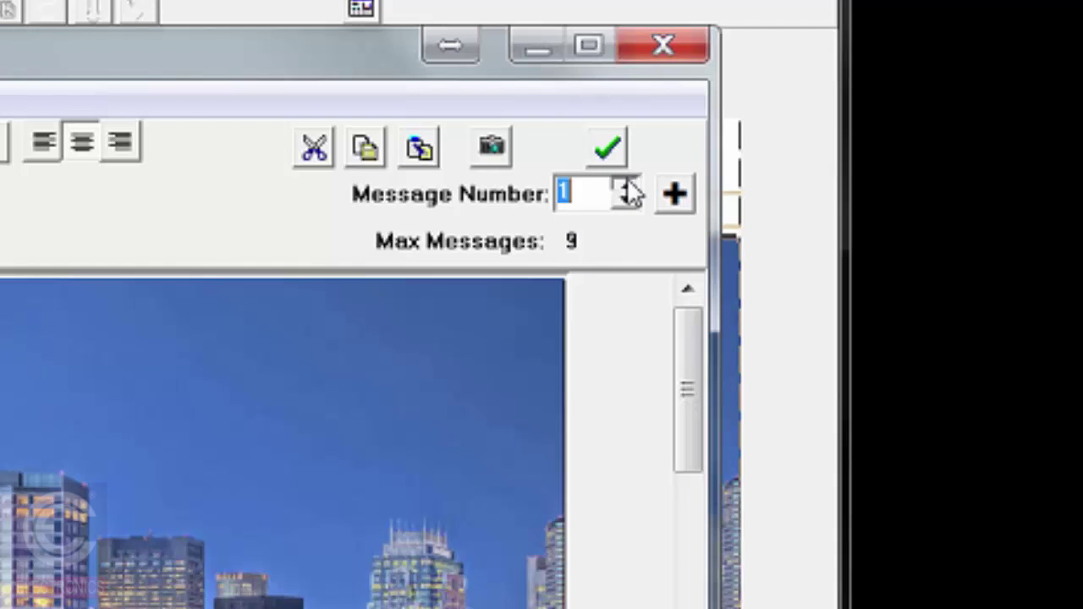
{"action": "left_click", "coordinate": [628, 187]}
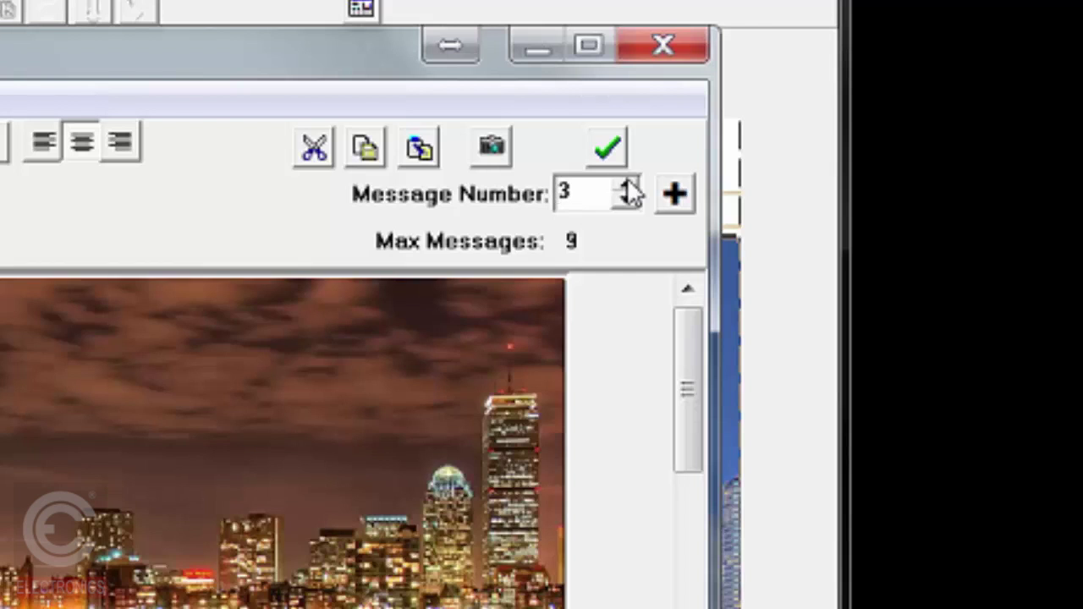
{"action": "left_click", "coordinate": [628, 186]}
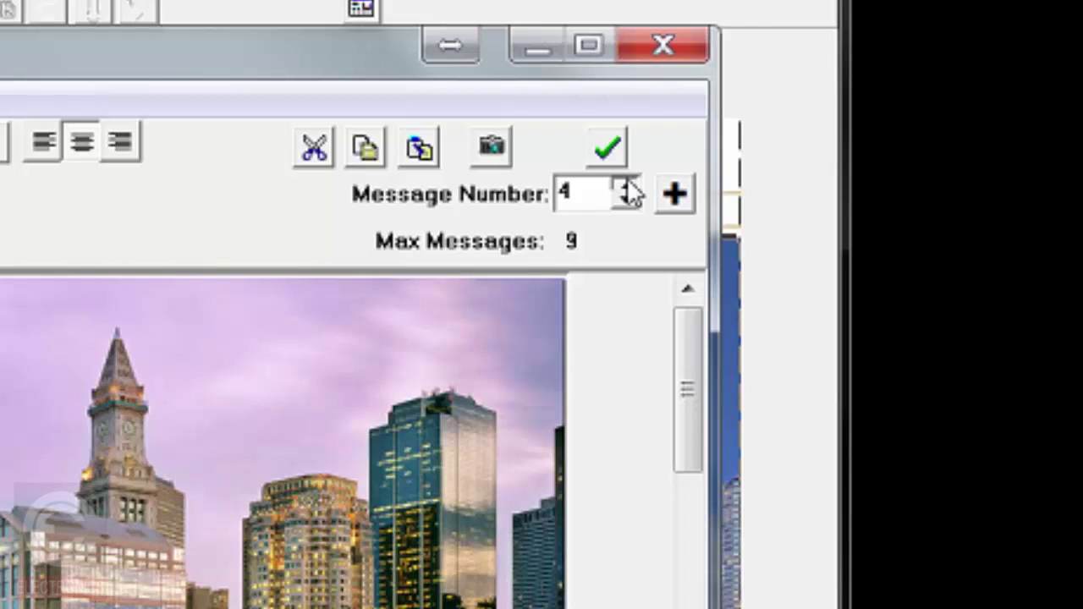
{"action": "left_click", "coordinate": [628, 186]}
{"action": "left_click", "coordinate": [628, 186]}
{"action": "left_click", "coordinate": [628, 186]}
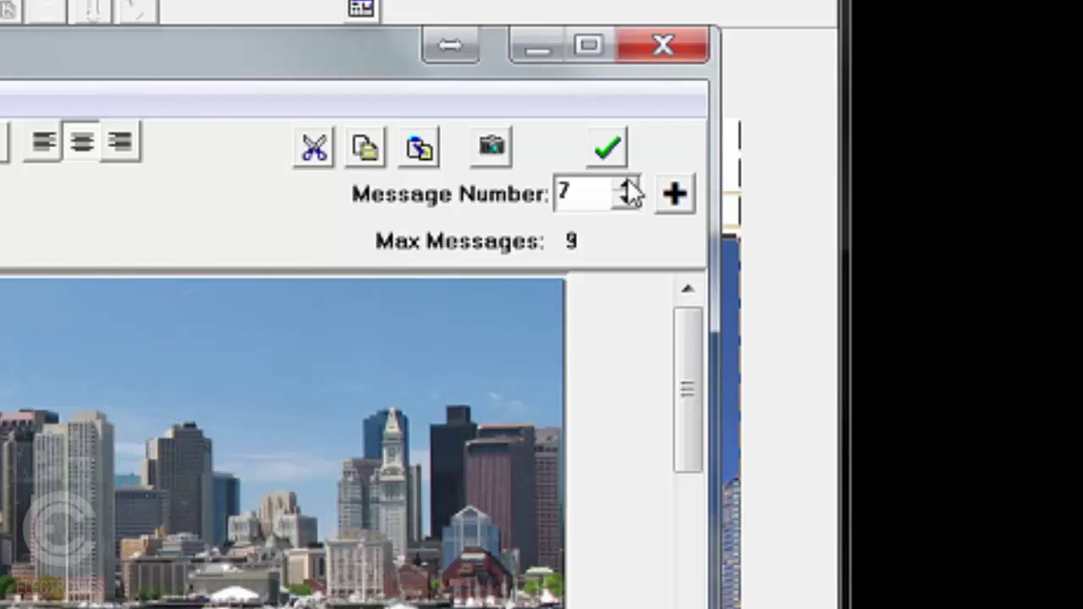
{"action": "left_click", "coordinate": [628, 186]}
{"action": "left_click", "coordinate": [628, 186]}
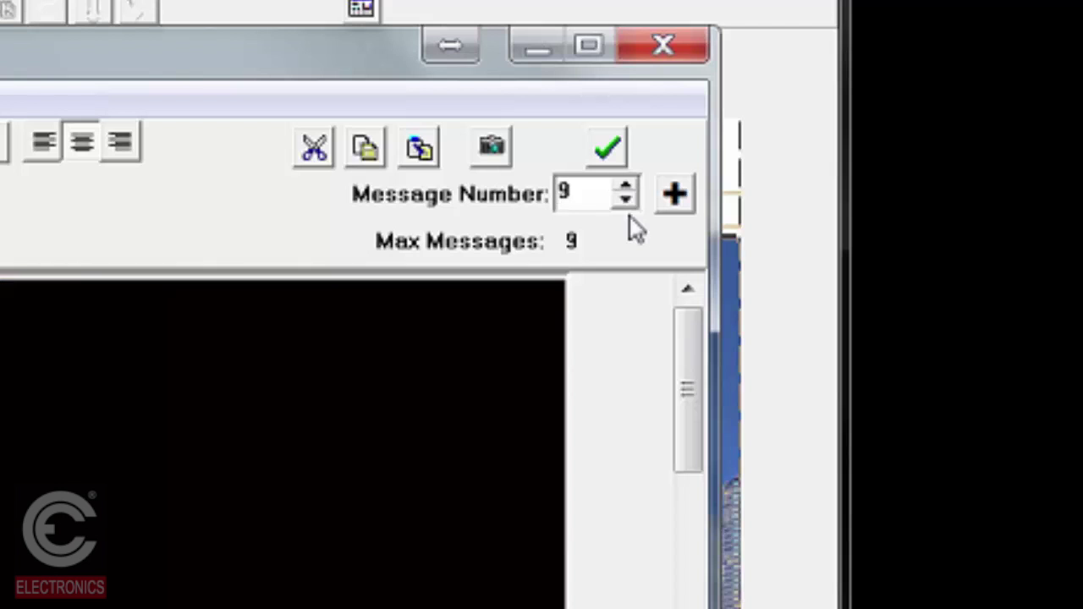
Step: Add a new scheduled message and enter the text "Blood Drive Today" in message number 8
{"action": "left_click", "coordinate": [627, 201]}
{"action": "left_click", "coordinate": [675, 198]}
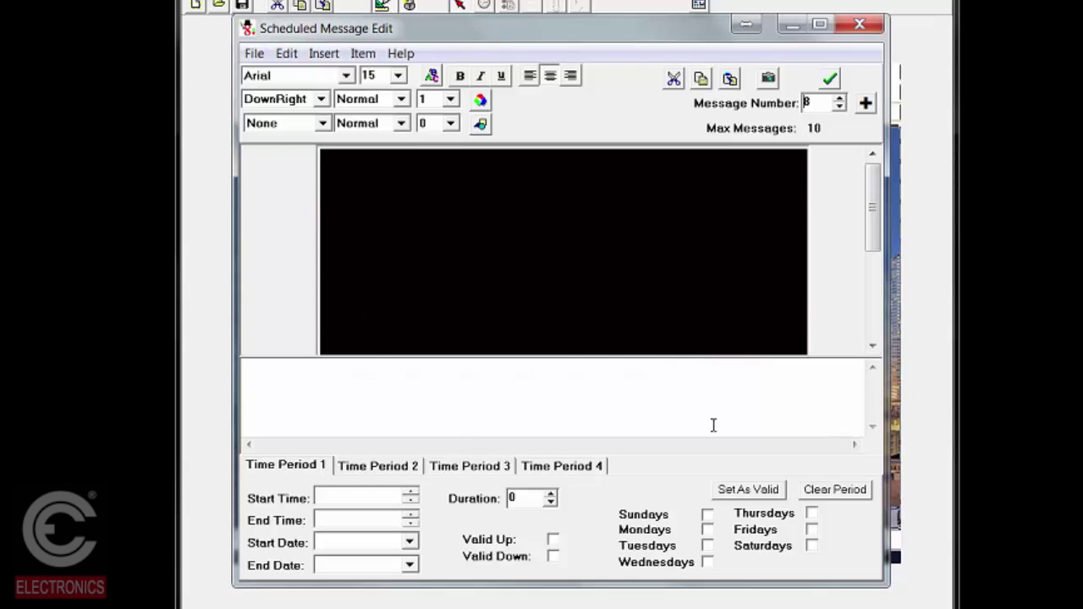
{"action": "left_click", "coordinate": [621, 393]}
{"action": "type", "text": "Bloo"}
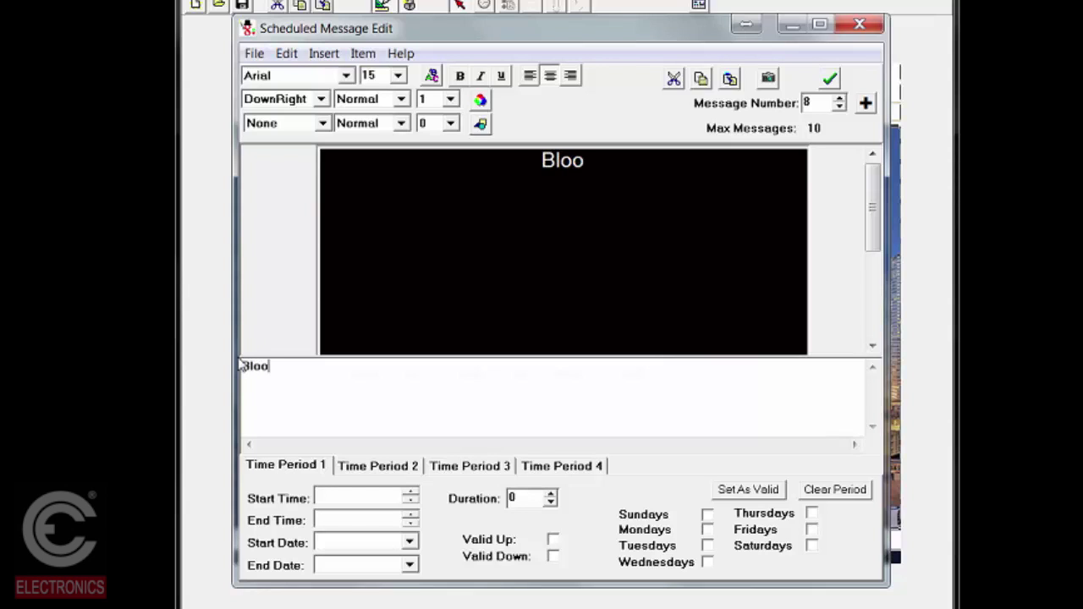
{"action": "type", "text": "d Drive Todfay"}
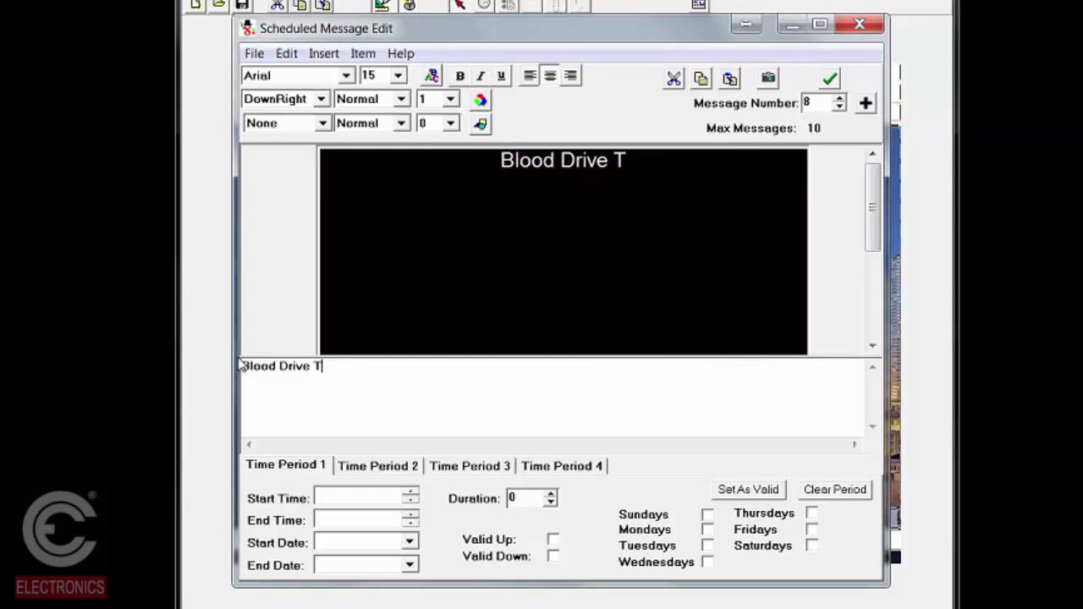
{"action": "key", "text": "BackSpace"}
{"action": "key", "text": "BackSpace"}
{"action": "key", "text": "BackSpace"}
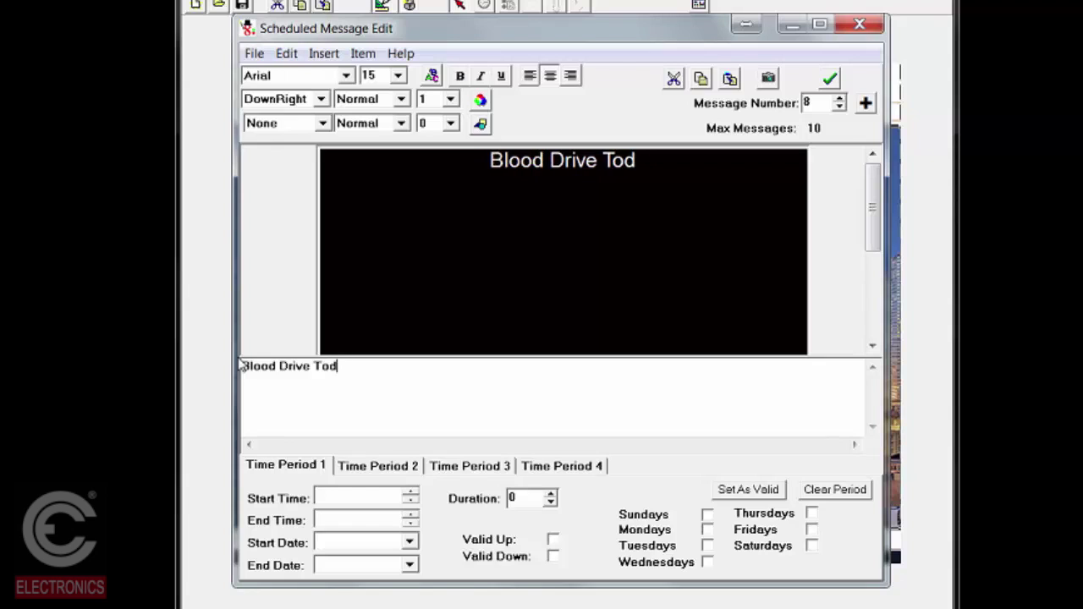
{"action": "type", "text": "ay"}
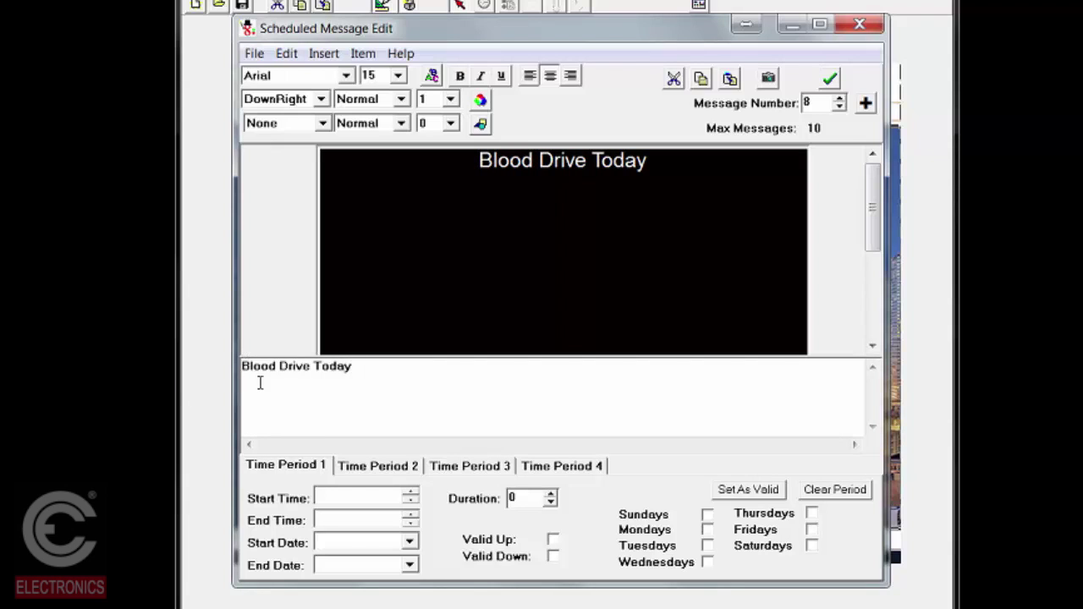
Step: Move the "Blood Drive Today" text down four lines and set the message's text colour to red
{"action": "key", "text": "Return"}
{"action": "key", "text": "Return"}
{"action": "key", "text": "Return"}
{"action": "key", "text": "Return"}
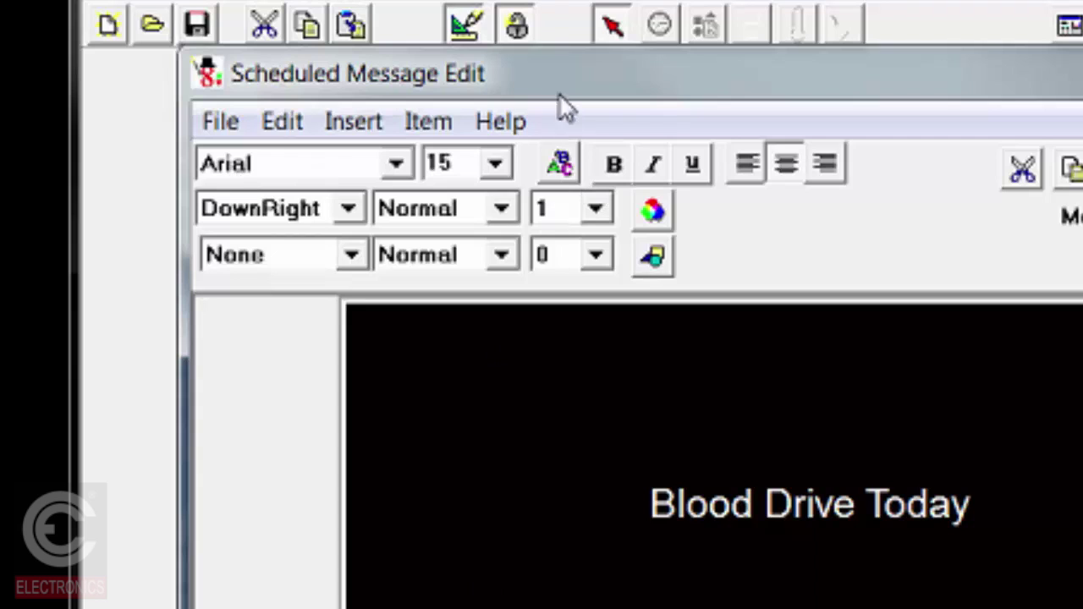
{"action": "left_click", "coordinate": [563, 163]}
{"action": "left_click", "coordinate": [380, 238]}
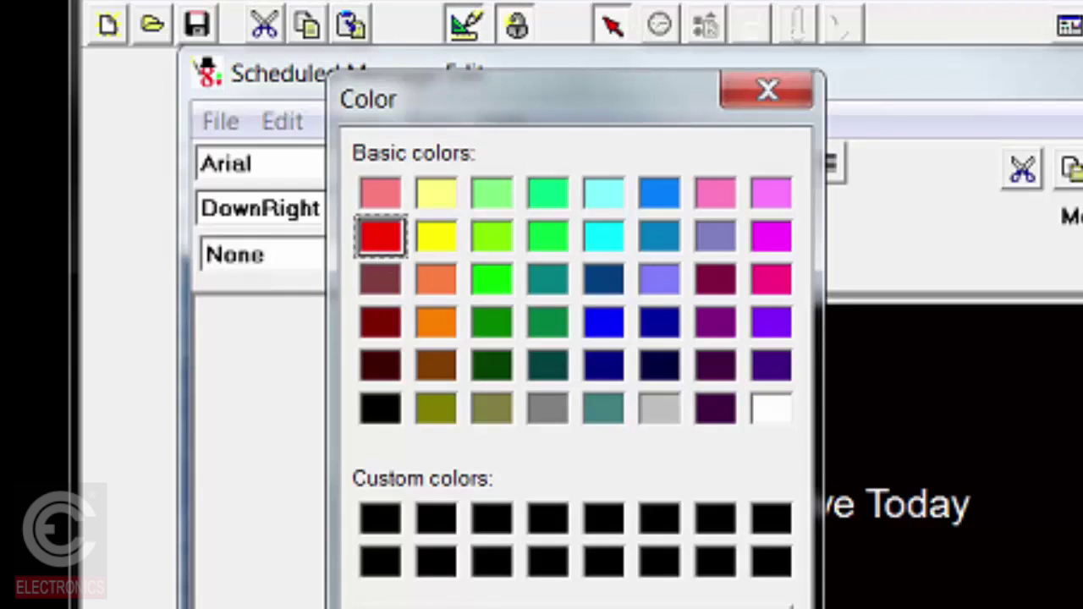
{"action": "key", "text": "Return"}
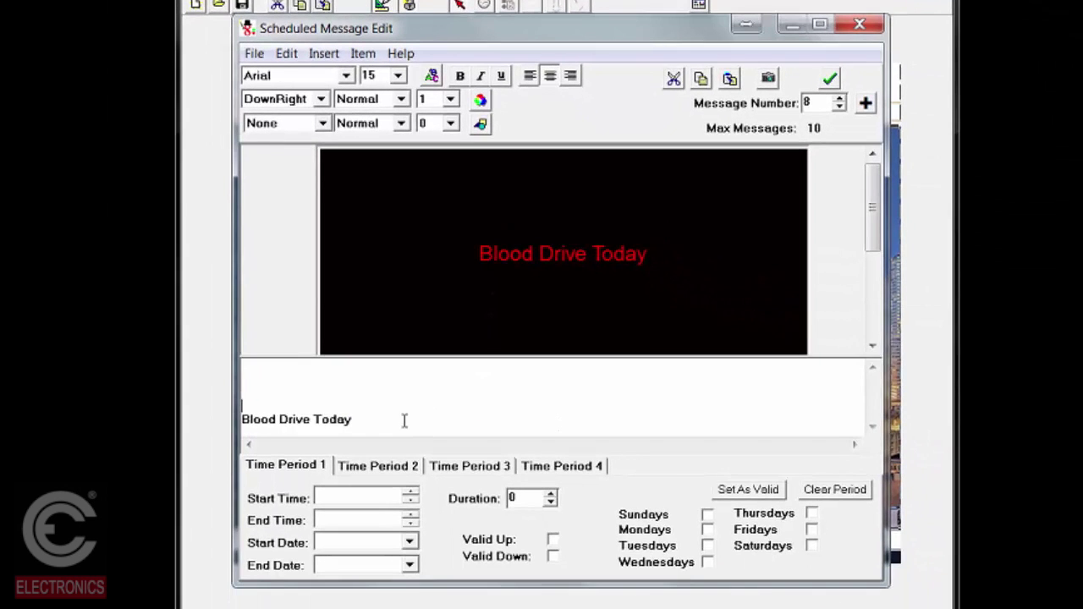
Step: Replace the "Blood Drive Today" text with the picture Blood Drive 3.jpg from the Elite PI Designer Software folder
{"action": "left_click_drag", "start_coordinate": [403, 424], "coordinate": [191, 420]}
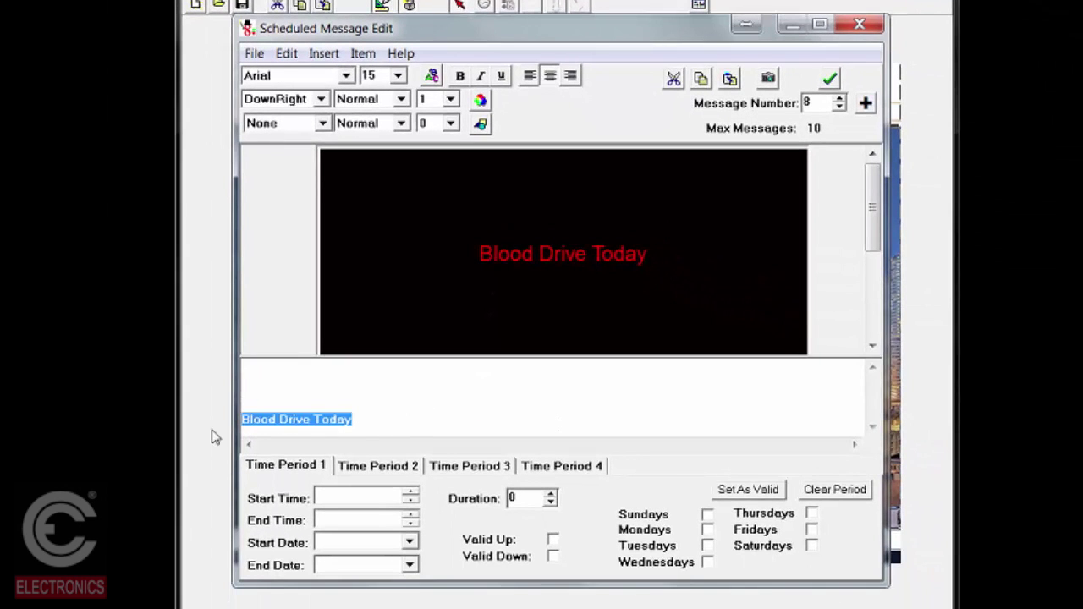
{"action": "key", "text": "Delete"}
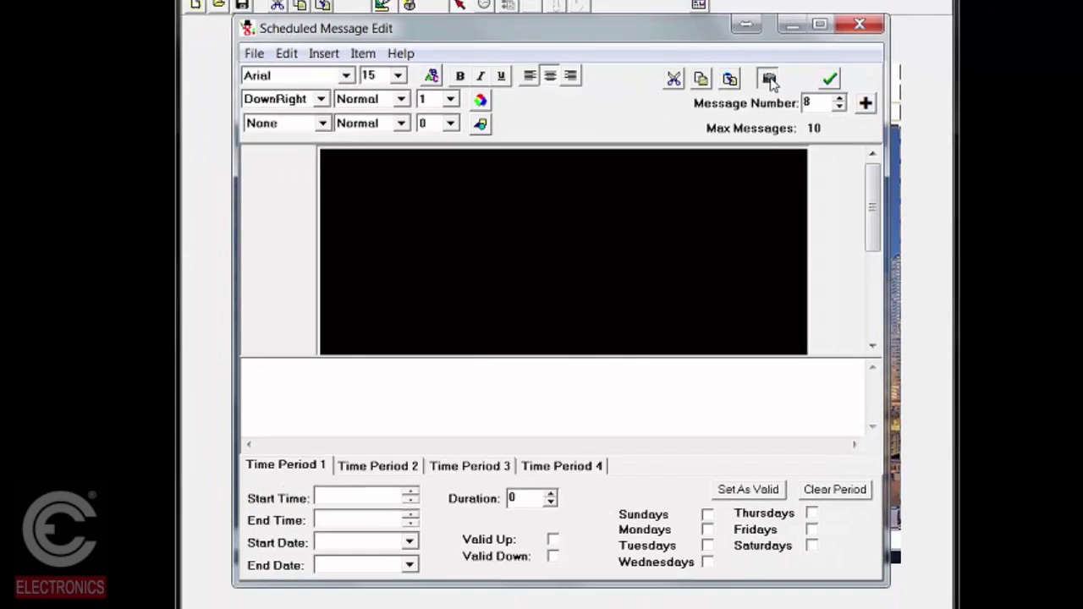
{"action": "left_click", "coordinate": [477, 153]}
{"action": "left_click_drag", "start_coordinate": [665, 71], "coordinate": [750, 119]}
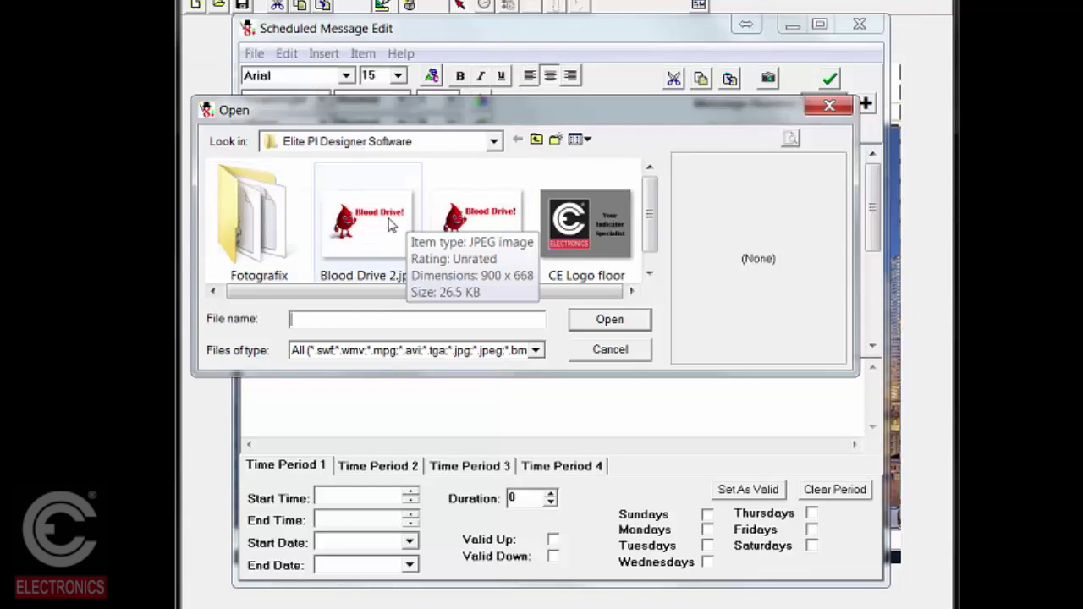
{"action": "left_click", "coordinate": [488, 229]}
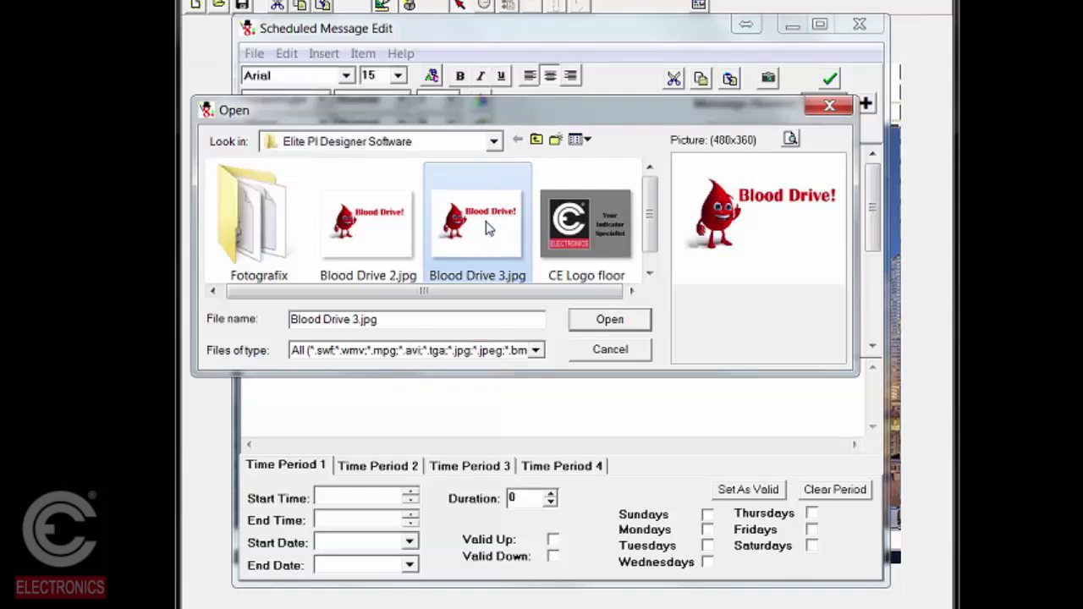
{"action": "left_click", "coordinate": [622, 325]}
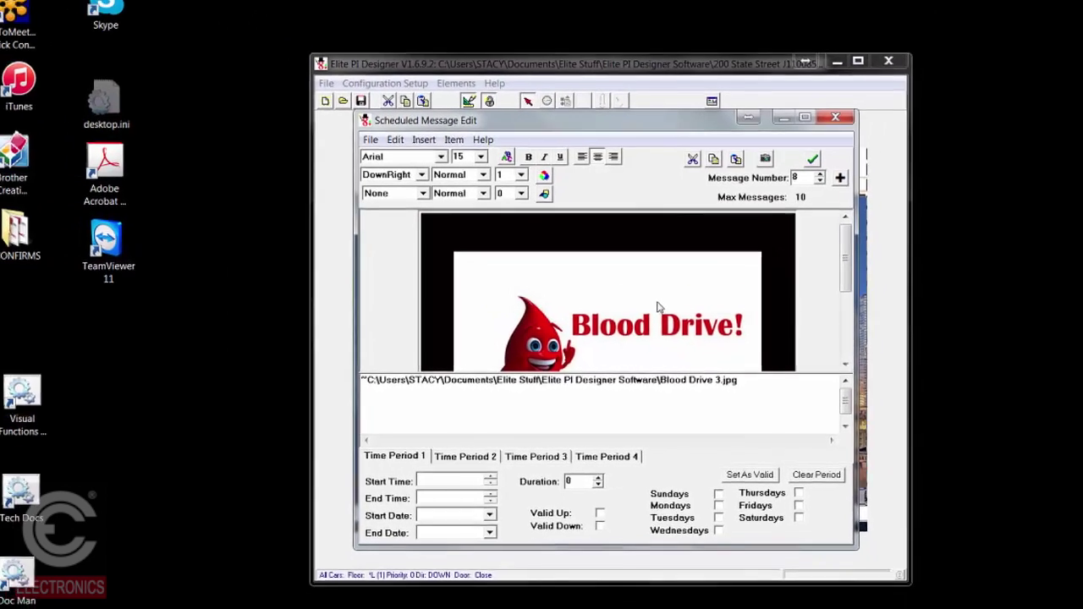
Step: Switch to Photoshop, examine the size and resolution settings for a new document, cancel without creating one, and close Photoshop
{"action": "key", "text": "alt+Tab"}
{"action": "left_click", "coordinate": [187, 17]}
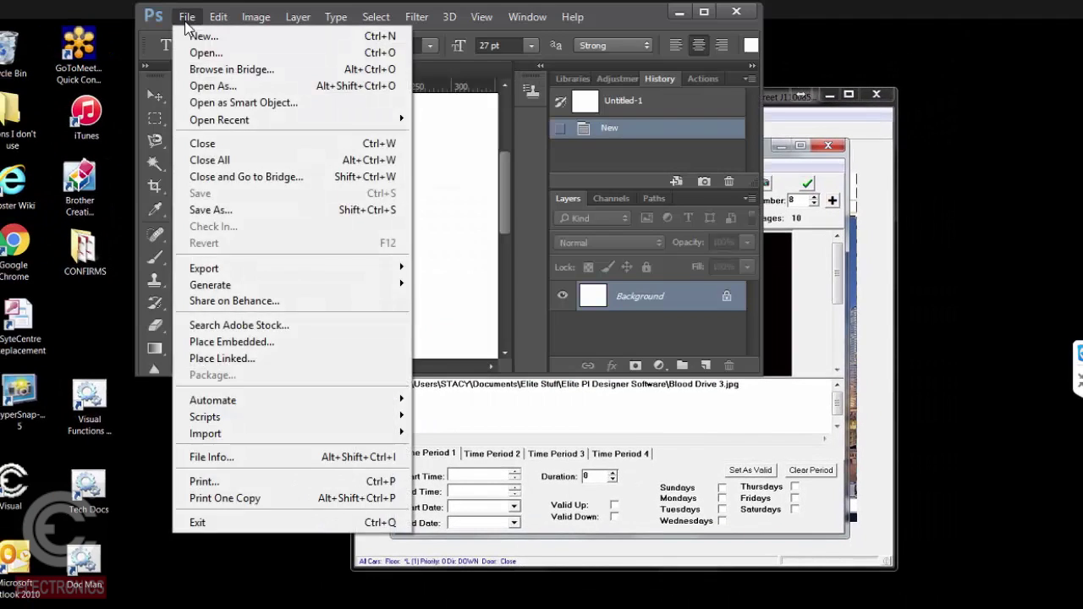
{"action": "left_click", "coordinate": [199, 34]}
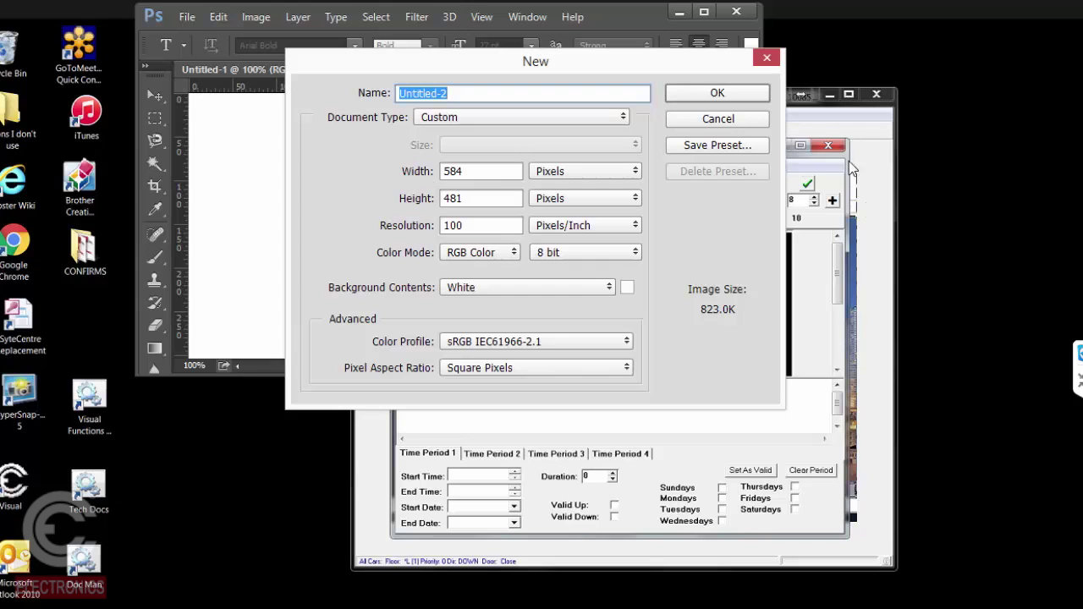
{"action": "left_click", "coordinate": [767, 60]}
{"action": "left_click", "coordinate": [736, 12]}
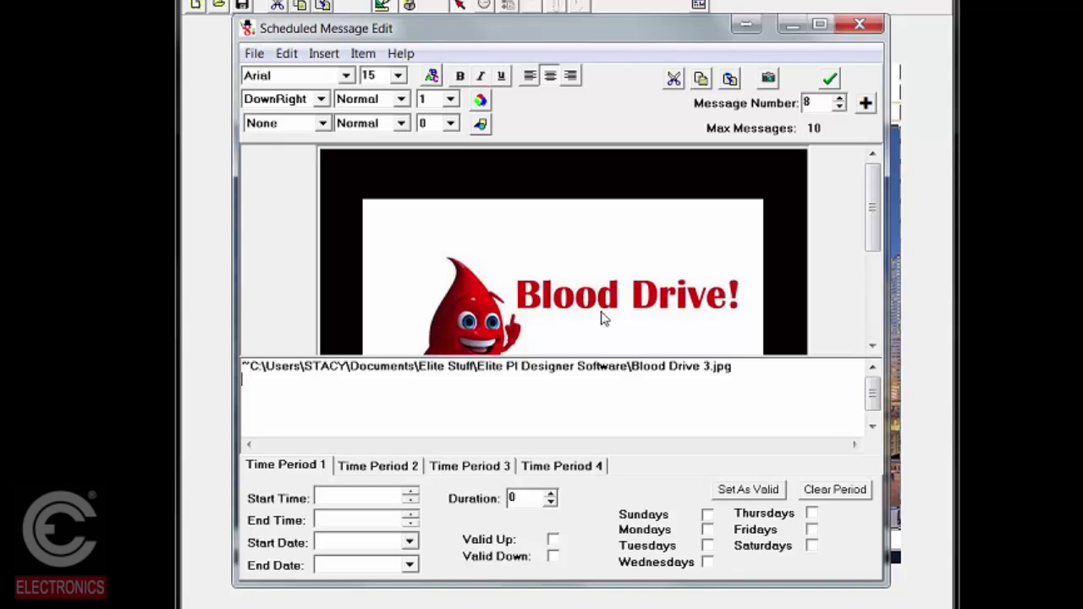
Step: Add the text "Today in the lobby" on a new line after the picture's file path
{"action": "left_click", "coordinate": [762, 371]}
{"action": "key", "text": "Return"}
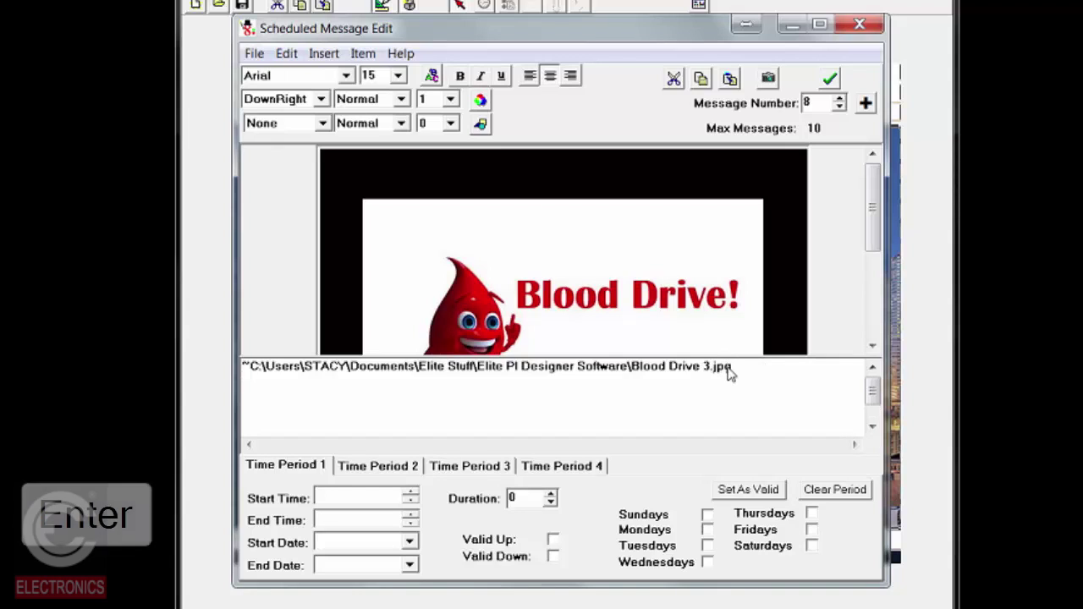
{"action": "type", "text": "Today"}
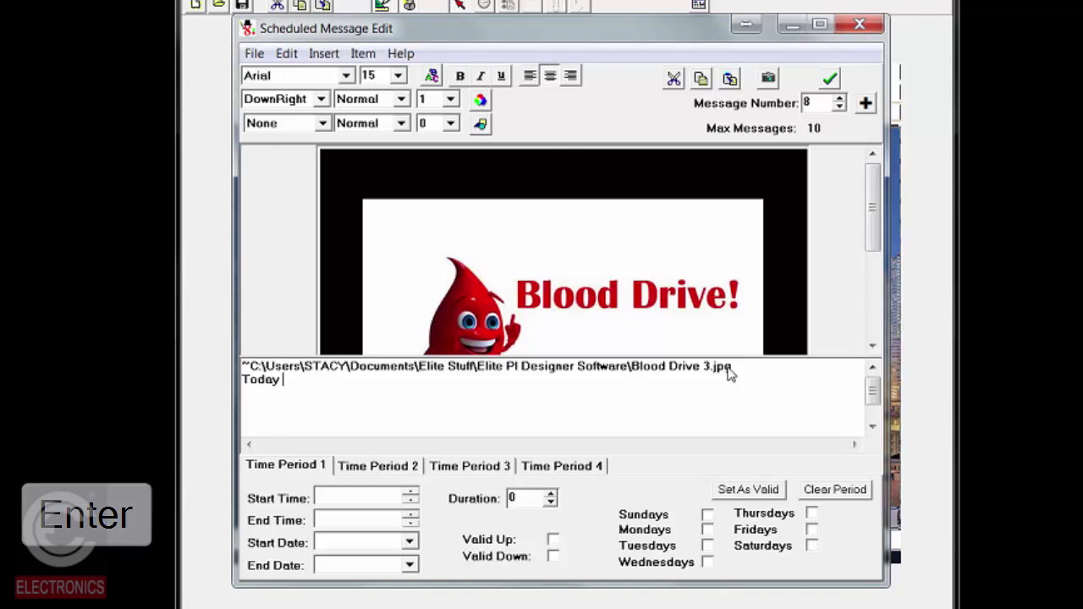
{"action": "type", "text": " to"}
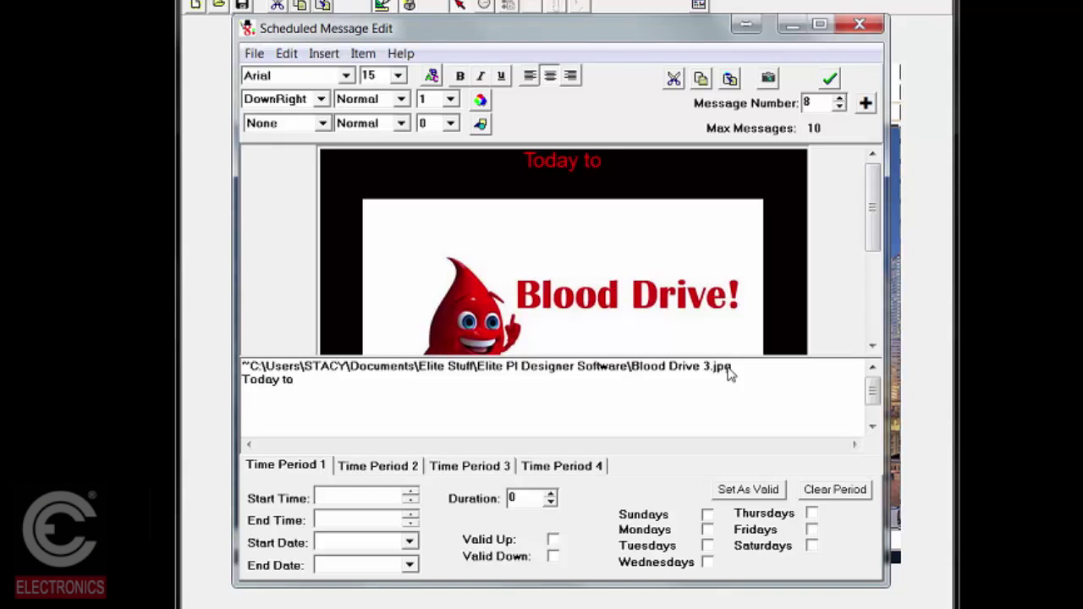
{"action": "key", "text": "BackSpace"}
{"action": "key", "text": "BackSpace"}
{"action": "type", "text": "in the lobby"}
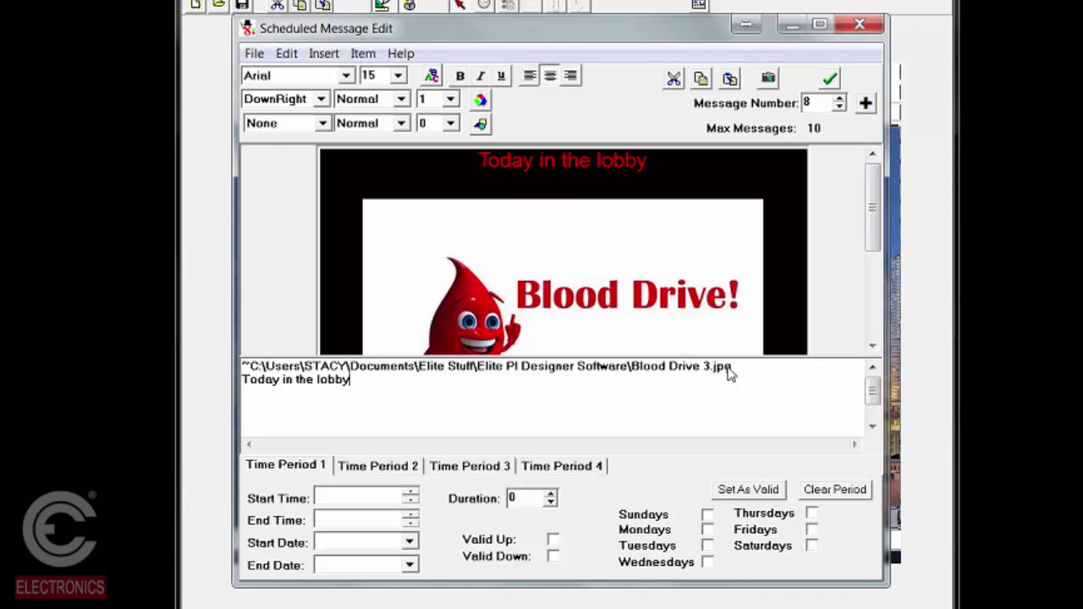
Step: Position the "Today in the lobby" text beneath the picture's "Blood Drive!" heading using eight blank lines and leading spaces
{"action": "left_click", "coordinate": [243, 379]}
{"action": "key", "text": "Return"}
{"action": "key", "text": "Return"}
{"action": "key", "text": "Return"}
{"action": "key", "text": "Return"}
{"action": "key", "text": "Return"}
{"action": "key", "text": "Return"}
{"action": "key", "text": "Return"}
{"action": "key", "text": "Return"}
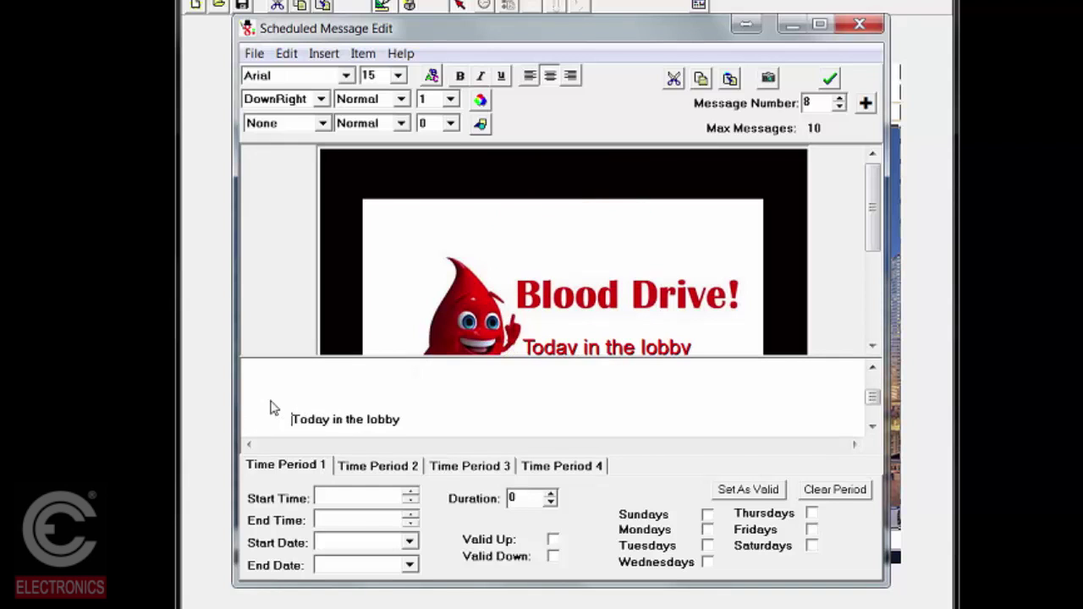
{"action": "left_click_drag", "start_coordinate": [871, 213], "coordinate": [873, 258]}
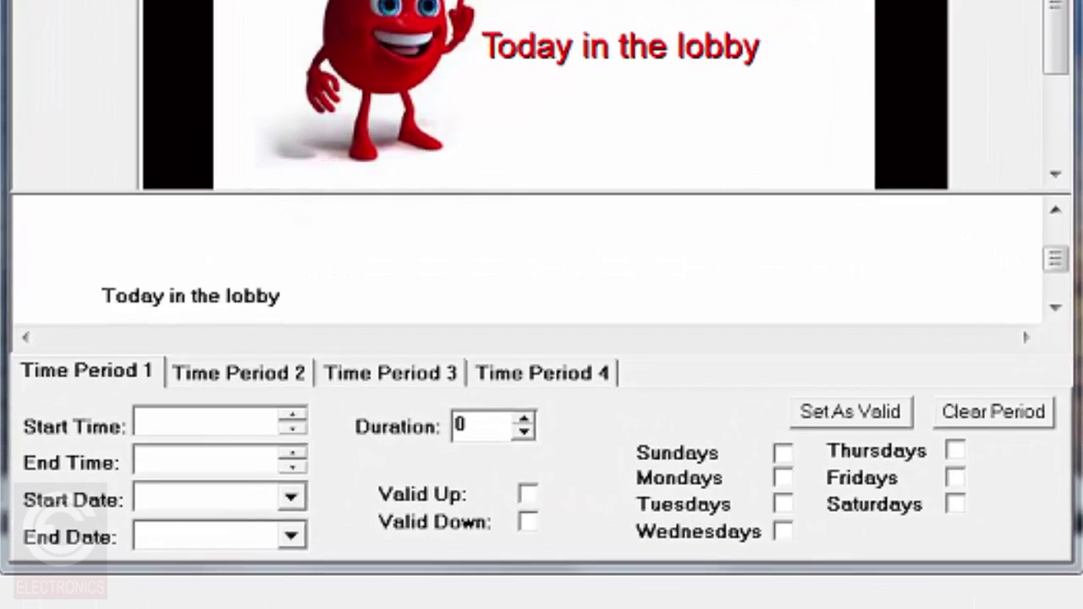
{"action": "left_click", "coordinate": [80, 288]}
Step: Set Time Period 1 as valid with the default schedule and lower its duration to 5
{"action": "left_click", "coordinate": [874, 413]}
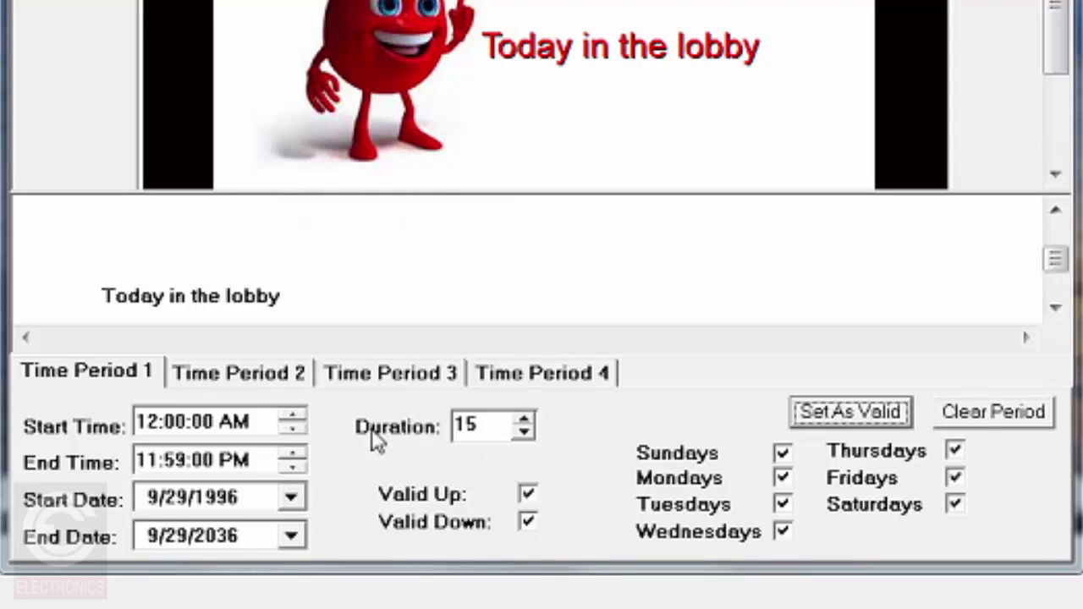
{"action": "left_click", "coordinate": [523, 434]}
{"action": "left_click", "coordinate": [524, 433]}
{"action": "left_click", "coordinate": [524, 433]}
{"action": "left_click", "coordinate": [524, 433]}
{"action": "left_click", "coordinate": [524, 434]}
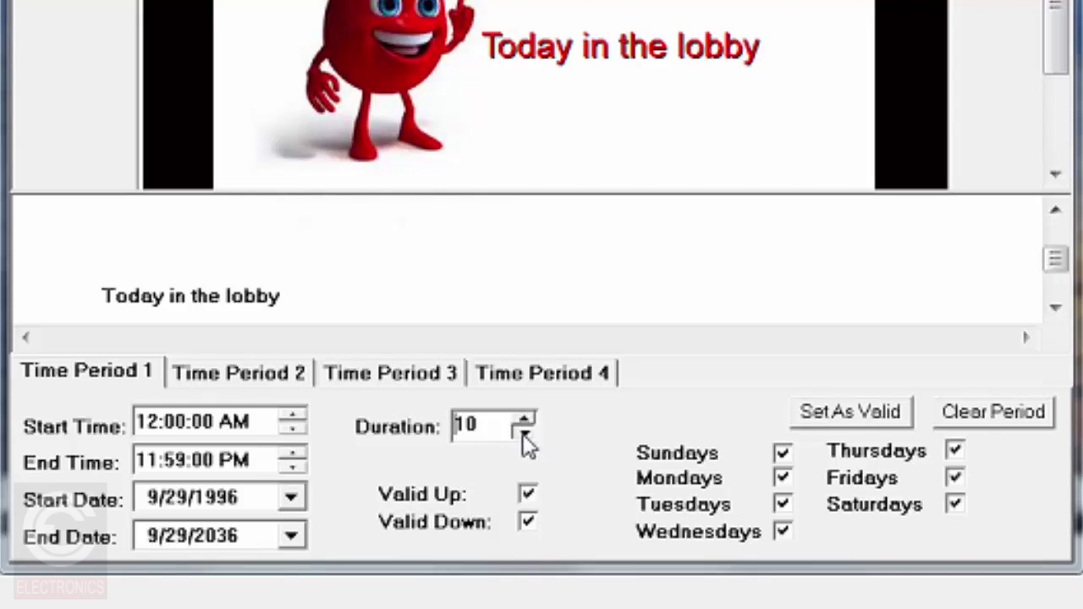
{"action": "left_click", "coordinate": [524, 434]}
{"action": "left_click", "coordinate": [524, 433]}
{"action": "left_click", "coordinate": [524, 434]}
{"action": "left_click", "coordinate": [524, 434]}
{"action": "left_click", "coordinate": [524, 433]}
Step: Exclude every day except Tuesdays from Time Period 1 and clear the whole period
{"action": "left_click", "coordinate": [782, 453]}
{"action": "left_click", "coordinate": [955, 505]}
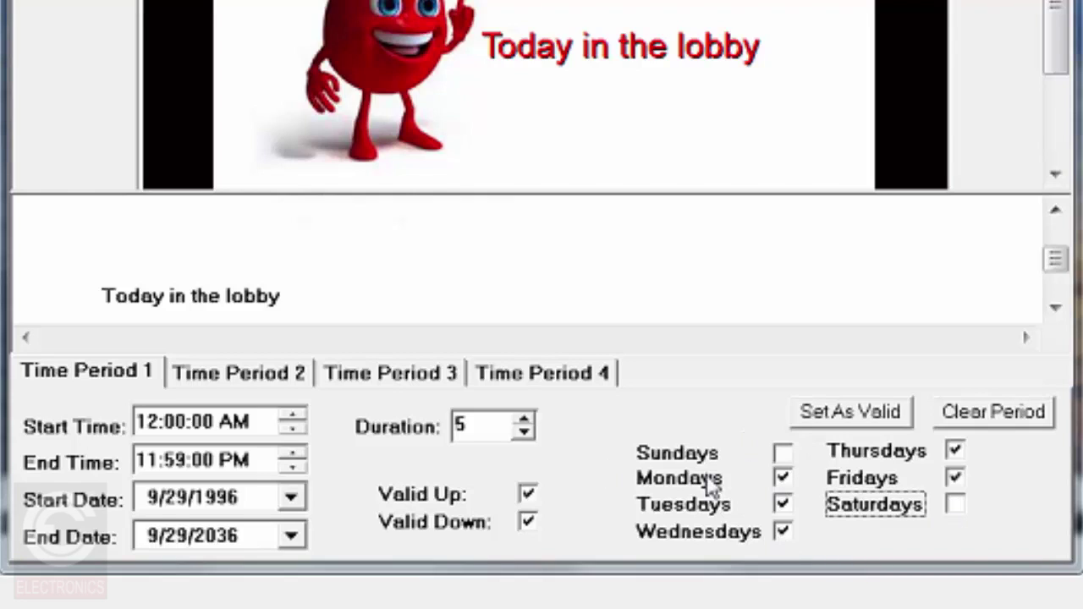
{"action": "left_click", "coordinate": [783, 477]}
{"action": "left_click", "coordinate": [783, 533]}
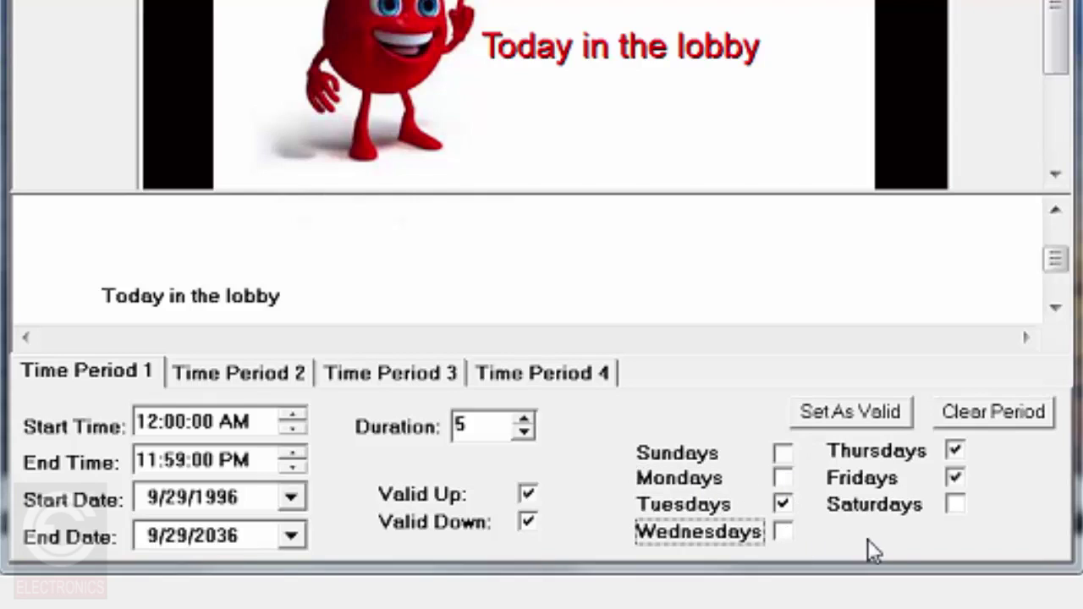
{"action": "left_click", "coordinate": [956, 479]}
{"action": "left_click", "coordinate": [956, 452]}
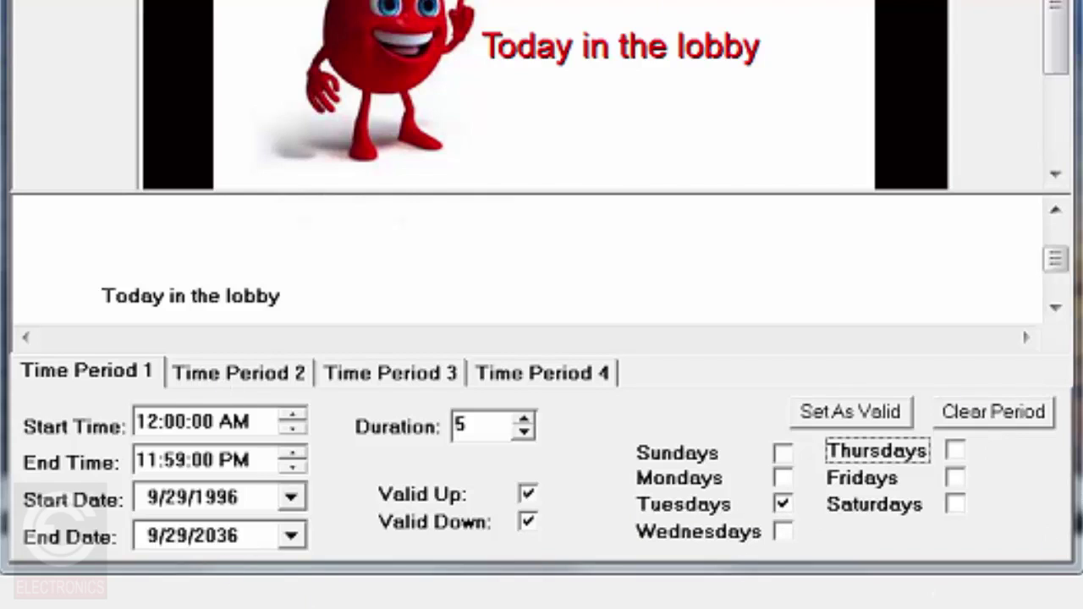
{"action": "left_click", "coordinate": [1036, 426]}
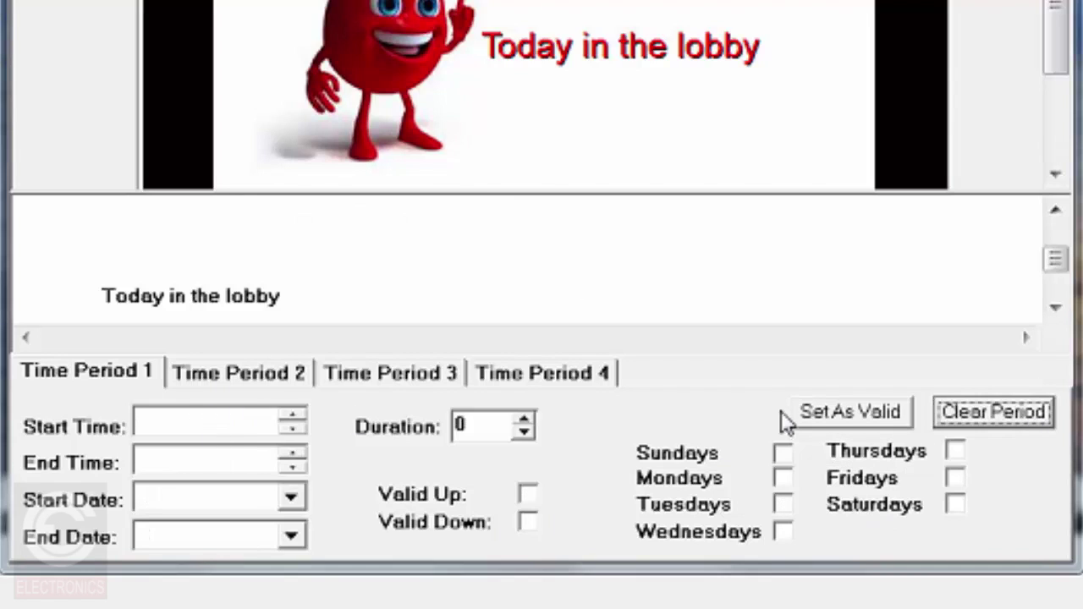
Step: Schedule Time Period 1 from 8:00:00 AM to 5:00:00 PM, starting 9/29/2016 and ending 10/29/2016
{"action": "left_click", "coordinate": [234, 424]}
{"action": "left_click", "coordinate": [236, 465]}
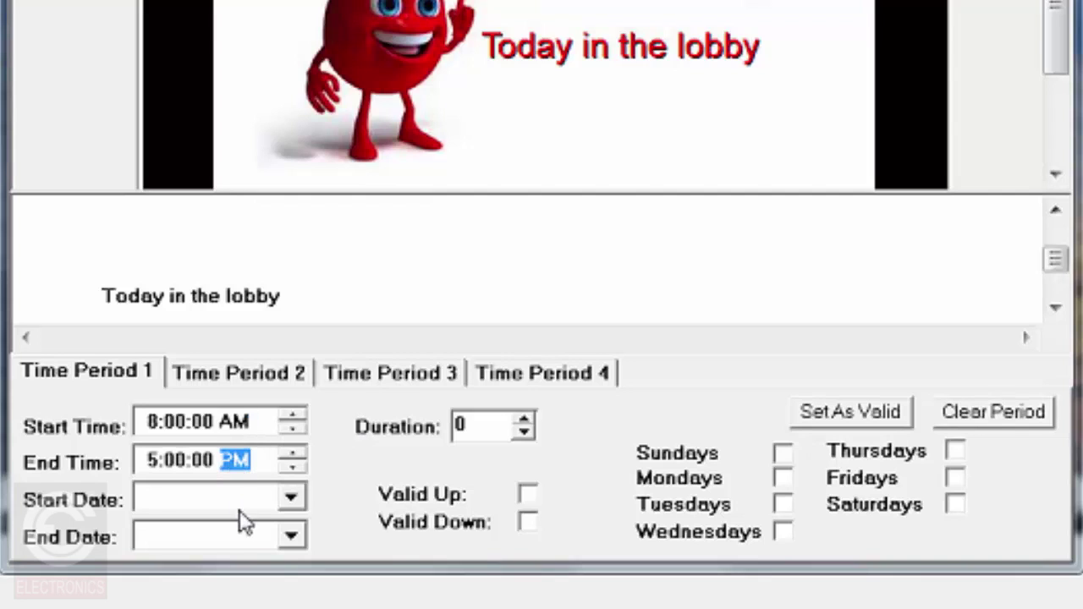
{"action": "left_click", "coordinate": [239, 501]}
{"action": "left_click", "coordinate": [254, 537]}
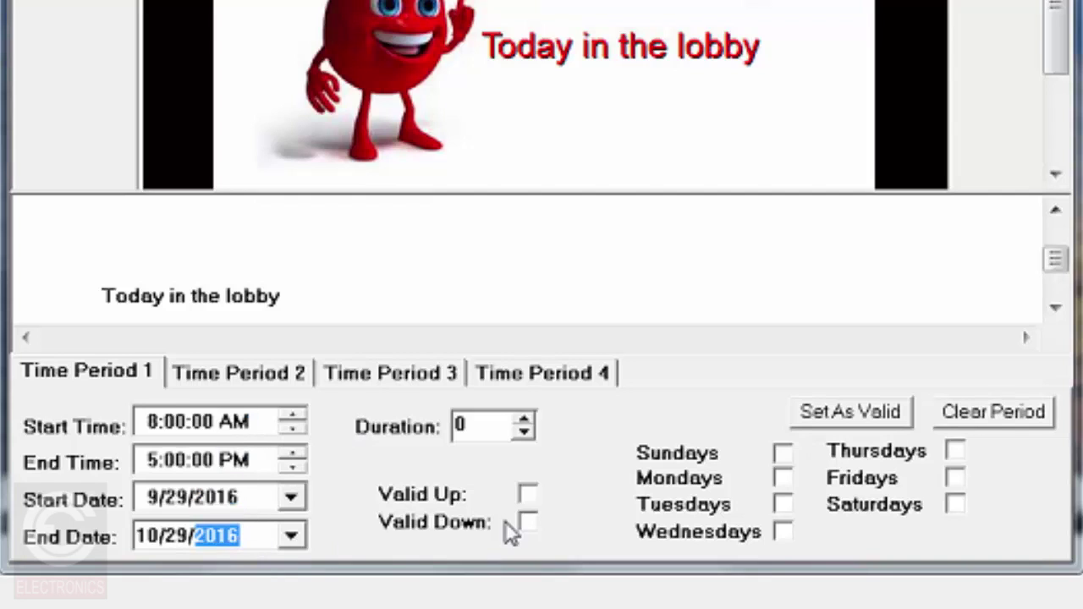
Step: Set Time Period 1's duration to 5 and make it valid for the up direction on Mondays
{"action": "left_click", "coordinate": [525, 419]}
{"action": "left_click", "coordinate": [525, 419]}
{"action": "left_click", "coordinate": [524, 419]}
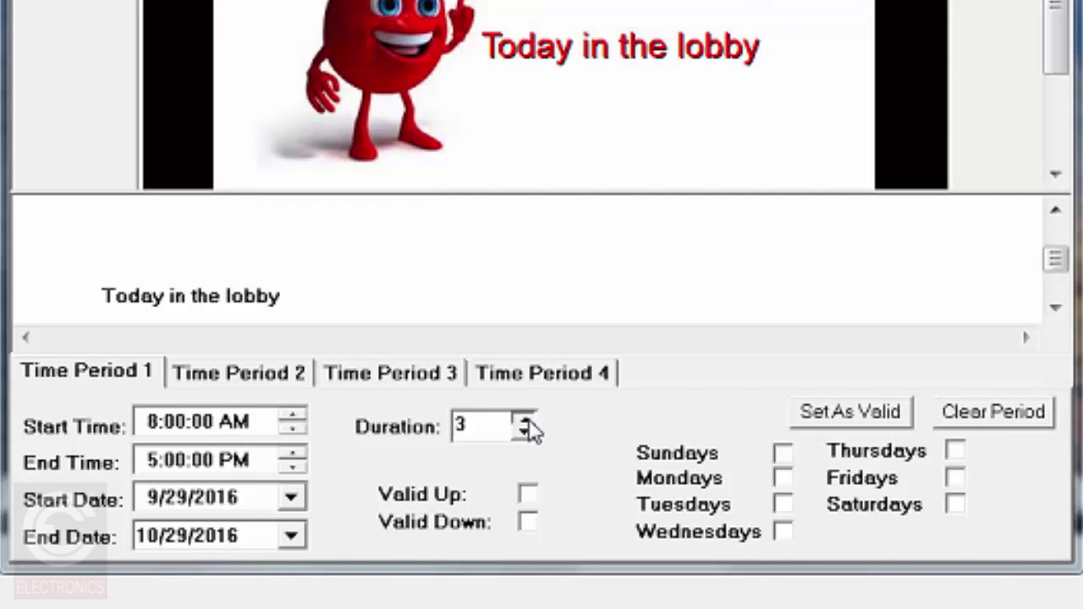
{"action": "left_click", "coordinate": [525, 419]}
{"action": "left_click", "coordinate": [524, 419]}
{"action": "left_click", "coordinate": [528, 495]}
{"action": "left_click", "coordinate": [781, 478]}
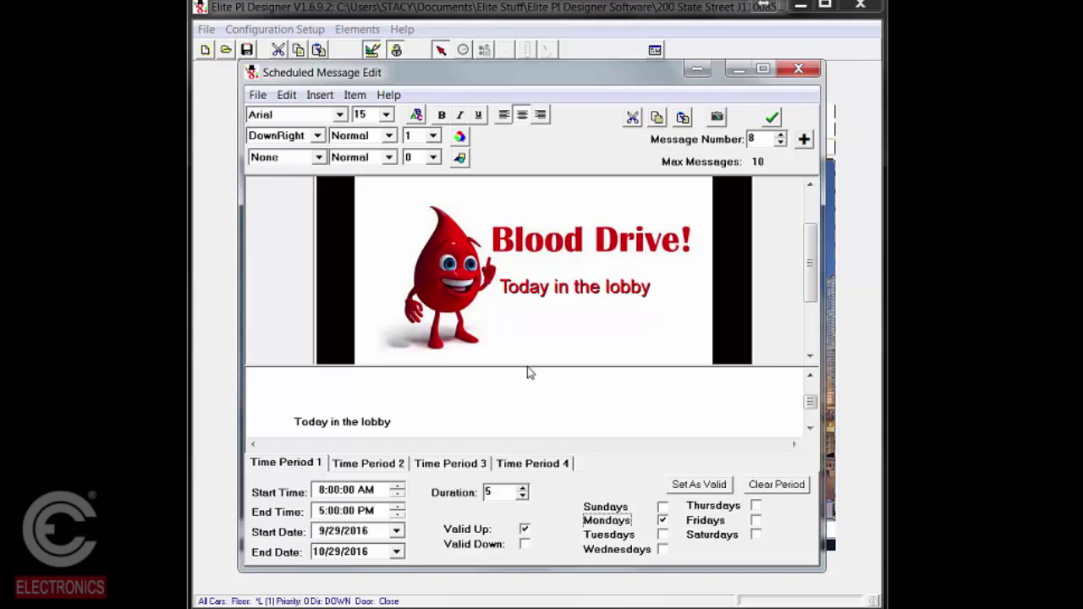
Step: Delete the "Today in the lobby" text from scheduled message 8 and clear Time Period 1
{"action": "scroll", "coordinate": [280, 428], "scroll_direction": "up", "scroll_amount": 2}
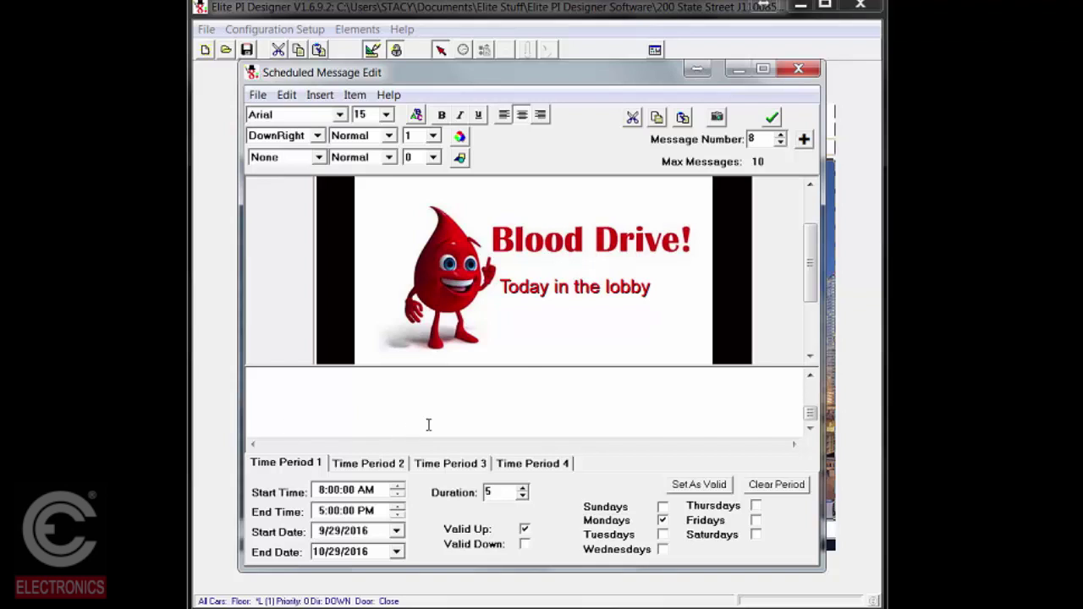
{"action": "scroll", "coordinate": [428, 424], "scroll_direction": "up", "scroll_amount": 1}
{"action": "scroll", "coordinate": [428, 425], "scroll_direction": "down", "scroll_amount": 1}
{"action": "scroll", "coordinate": [428, 425], "scroll_direction": "down", "scroll_amount": 1}
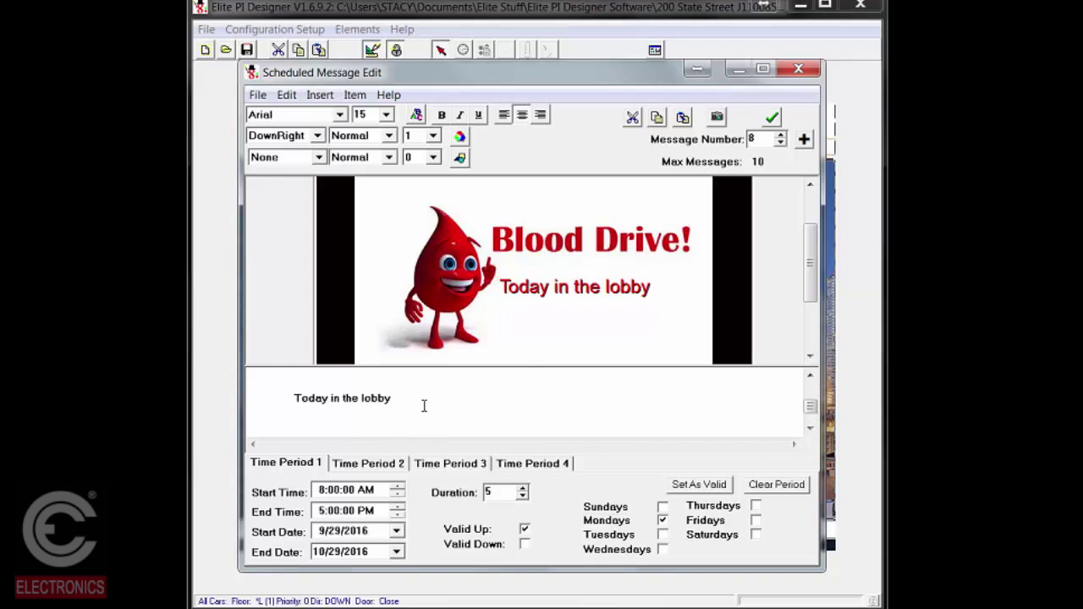
{"action": "left_click_drag", "start_coordinate": [391, 399], "coordinate": [250, 398]}
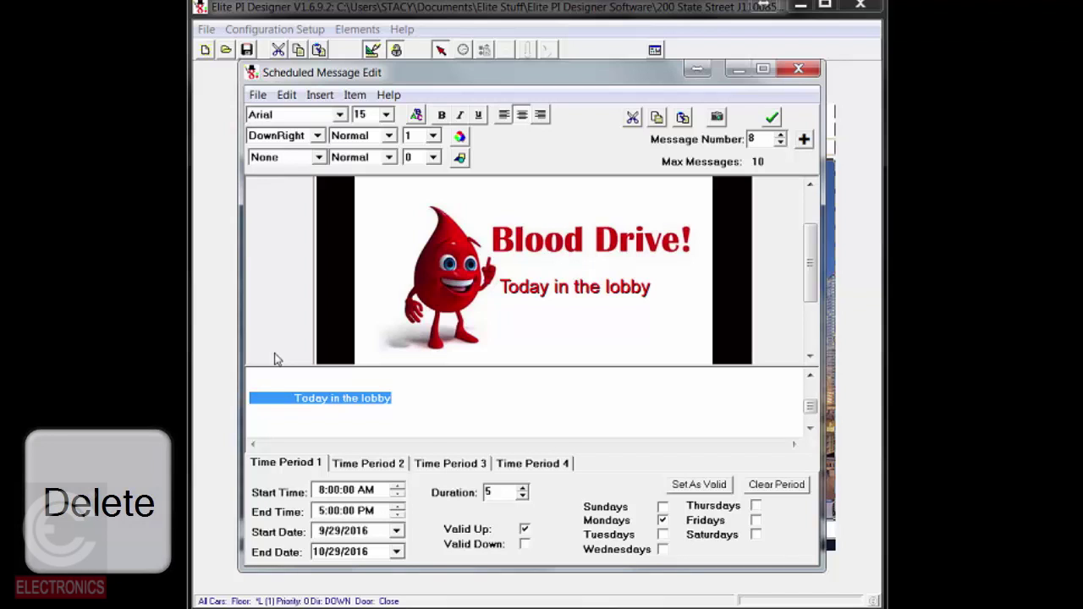
{"action": "key", "text": "Delete"}
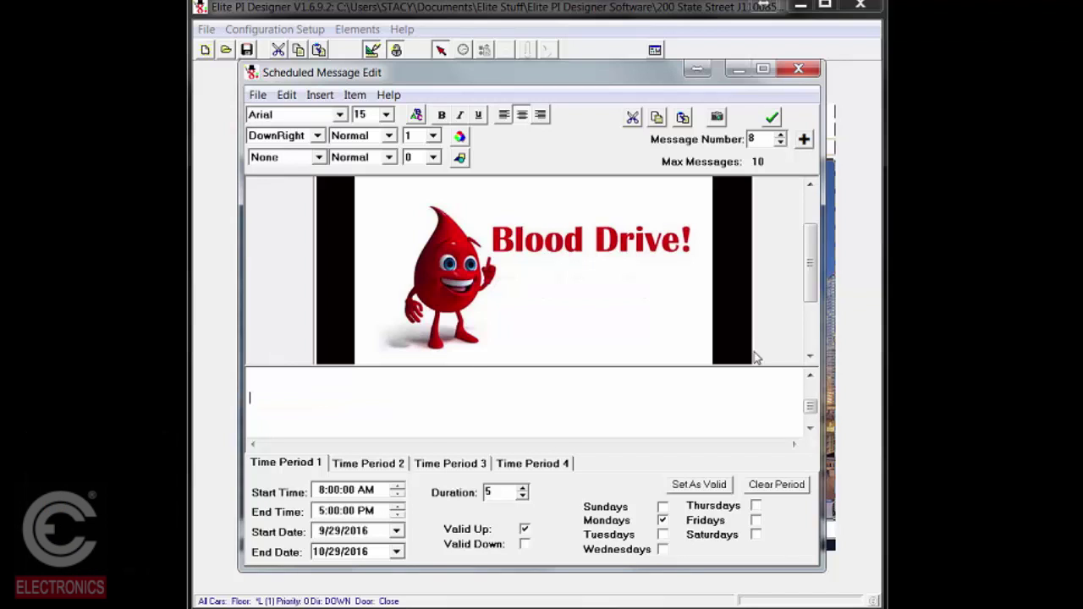
{"action": "left_click", "coordinate": [775, 486]}
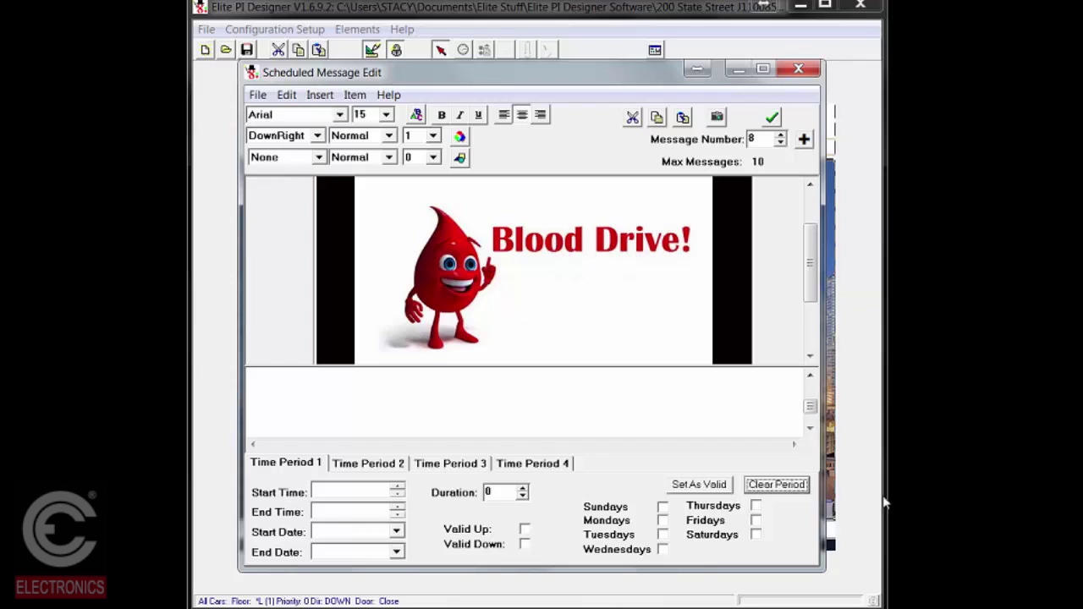
Step: Delete the Blood Drive 3.jpg picture line from scheduled message 8
{"action": "left_click_drag", "start_coordinate": [811, 408], "coordinate": [819, 381]}
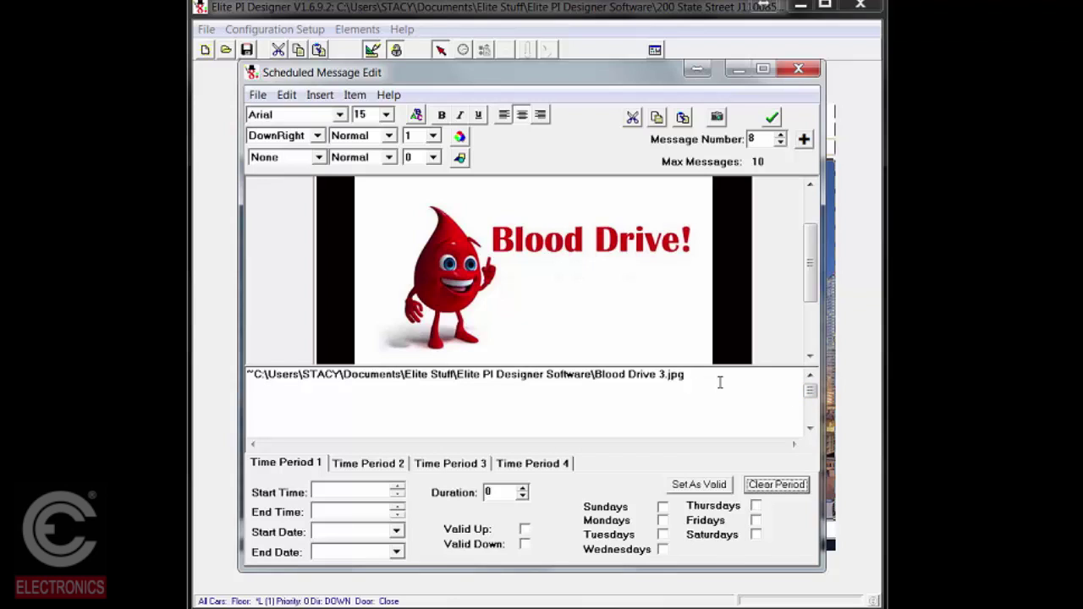
{"action": "left_click", "coordinate": [719, 490]}
{"action": "left_click", "coordinate": [768, 488]}
{"action": "left_click_drag", "start_coordinate": [713, 376], "coordinate": [110, 345]}
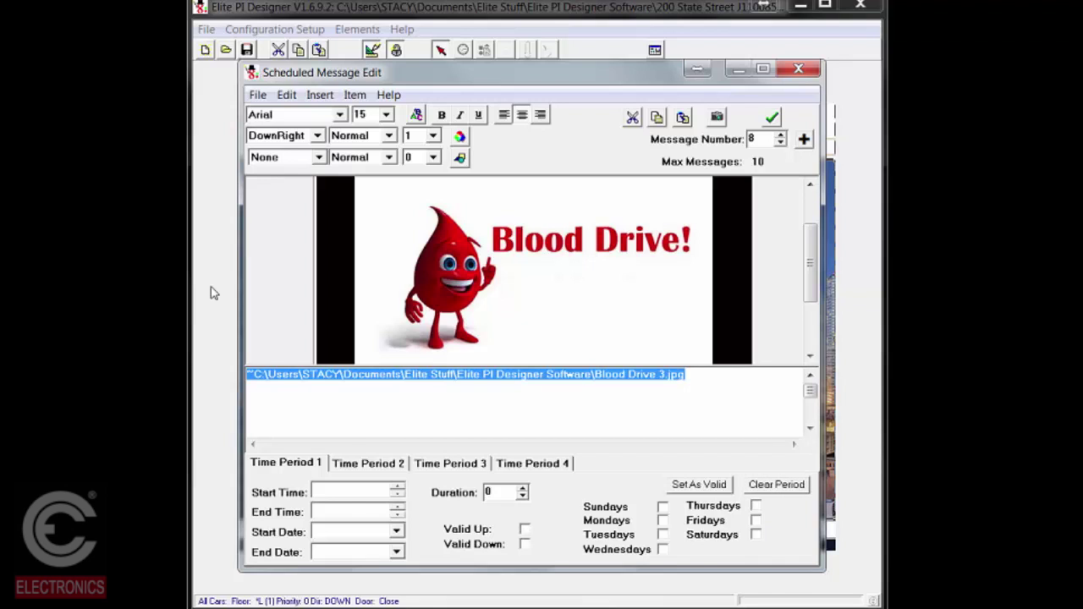
{"action": "key", "text": "Delete"}
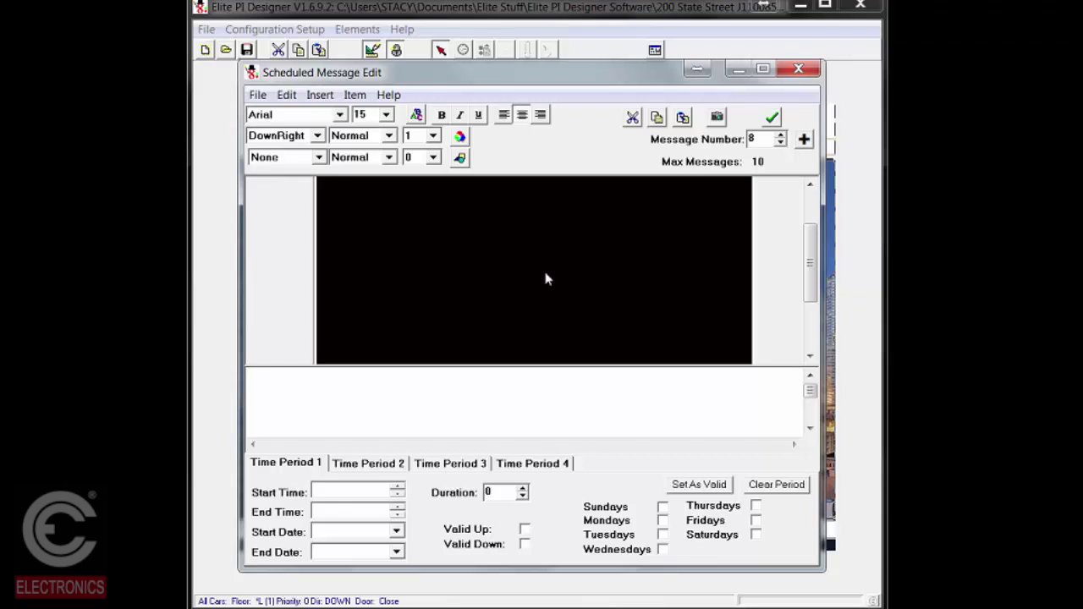
Step: Close the scheduled message editor without saving and open the skyline message area's floor messages for editing
{"action": "left_click", "coordinate": [812, 68]}
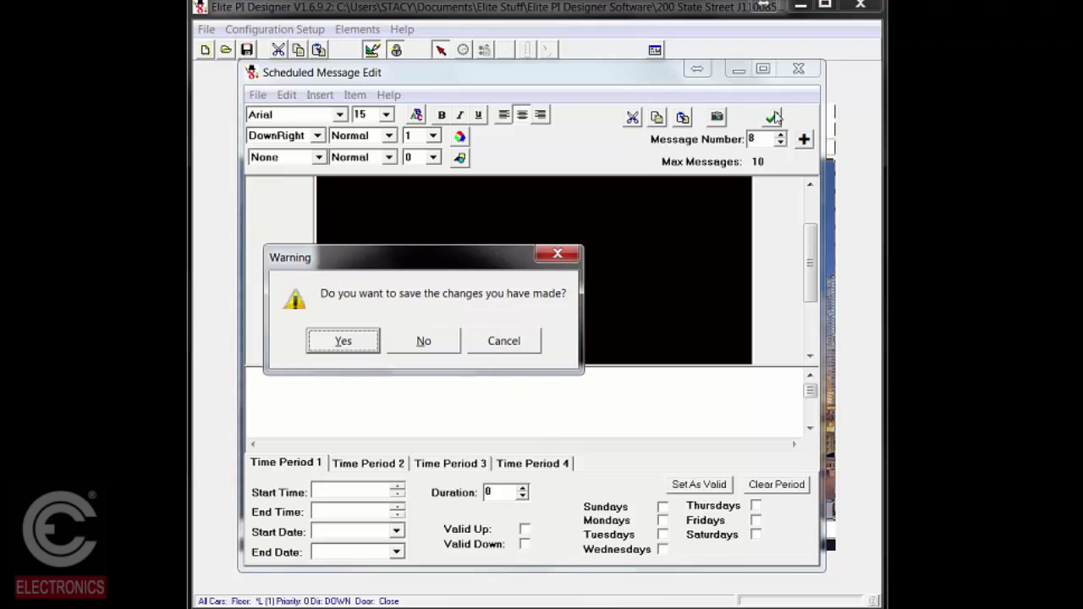
{"action": "left_click", "coordinate": [427, 342]}
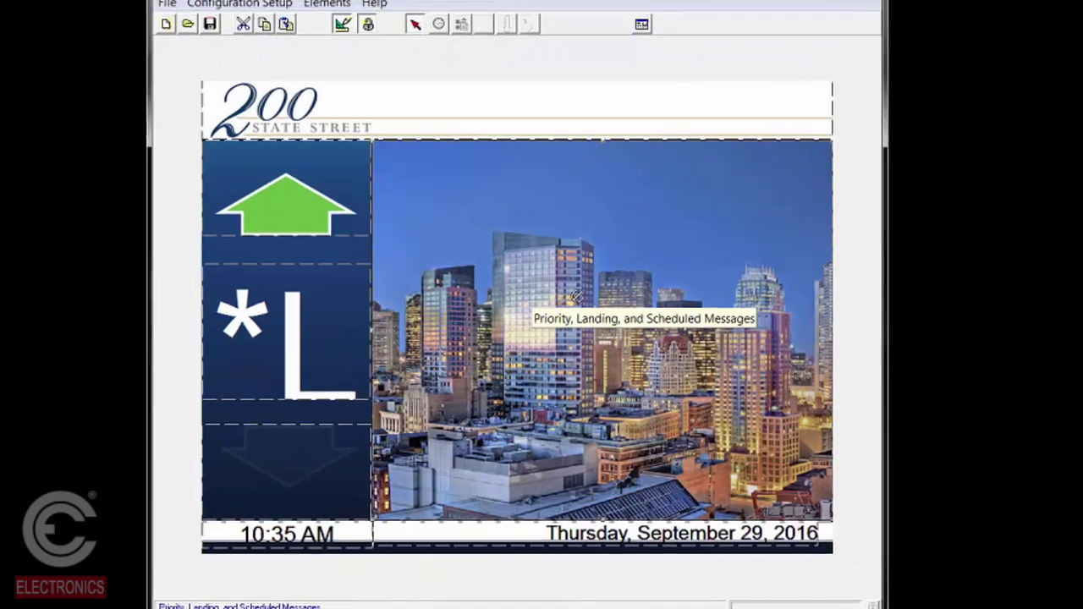
{"action": "right_click", "coordinate": [578, 296]}
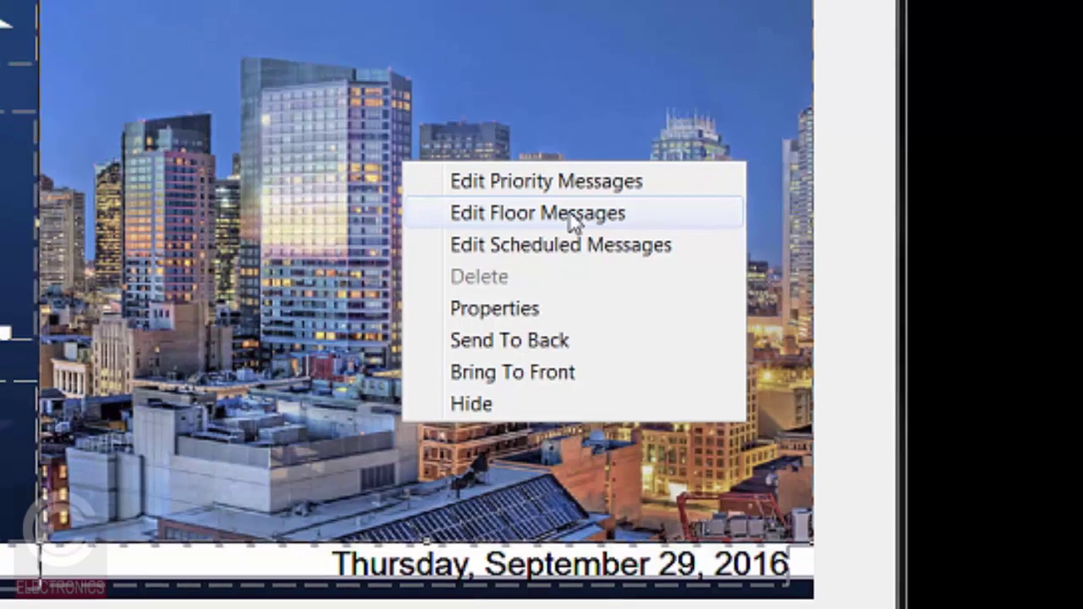
{"action": "left_click", "coordinate": [542, 197]}
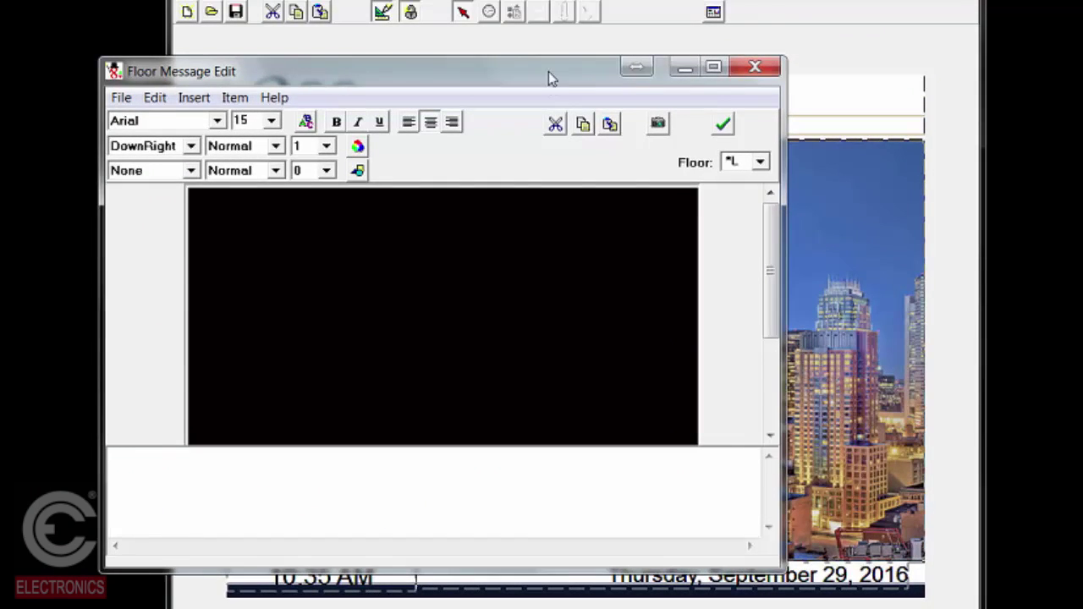
{"action": "left_click_drag", "start_coordinate": [549, 71], "coordinate": [700, 66]}
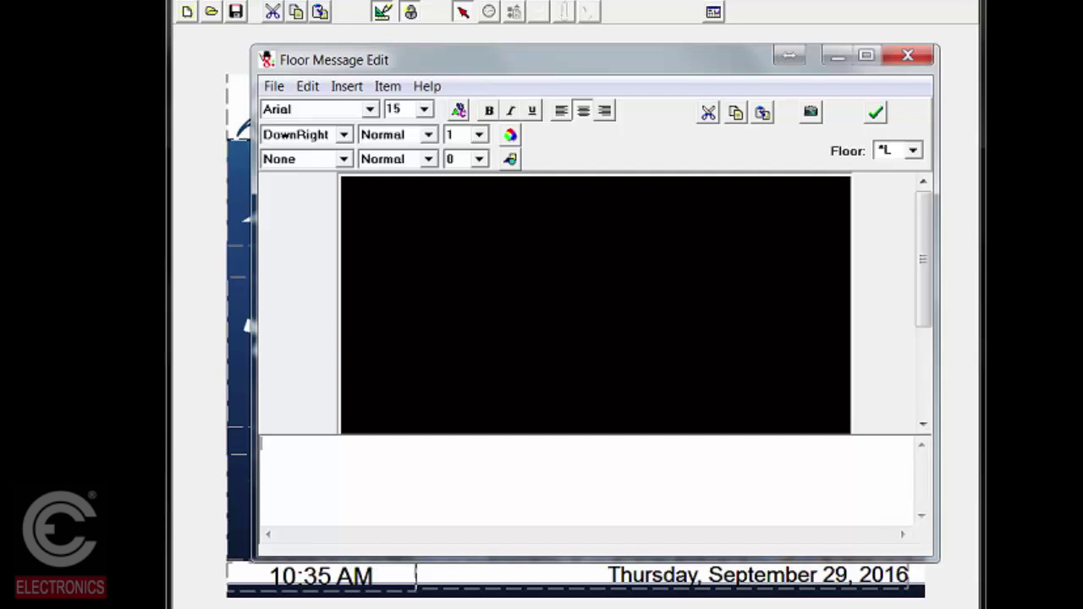
Step: Browse the available floors and select floor 15 for the floor message
{"action": "left_click", "coordinate": [839, 150]}
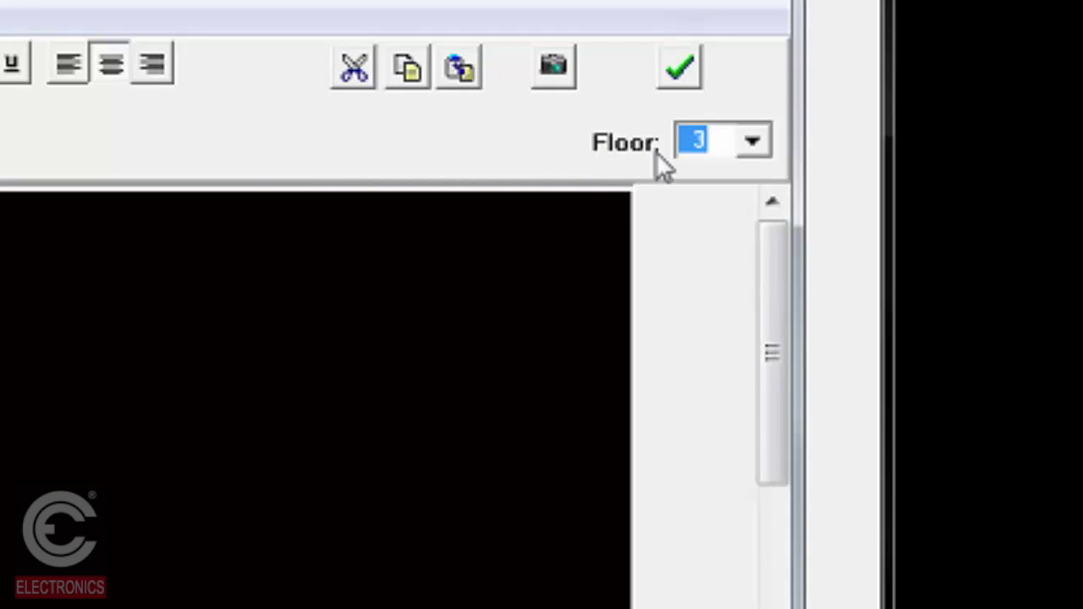
{"action": "left_click", "coordinate": [755, 144]}
{"action": "left_click_drag", "start_coordinate": [764, 254], "coordinate": [762, 203]}
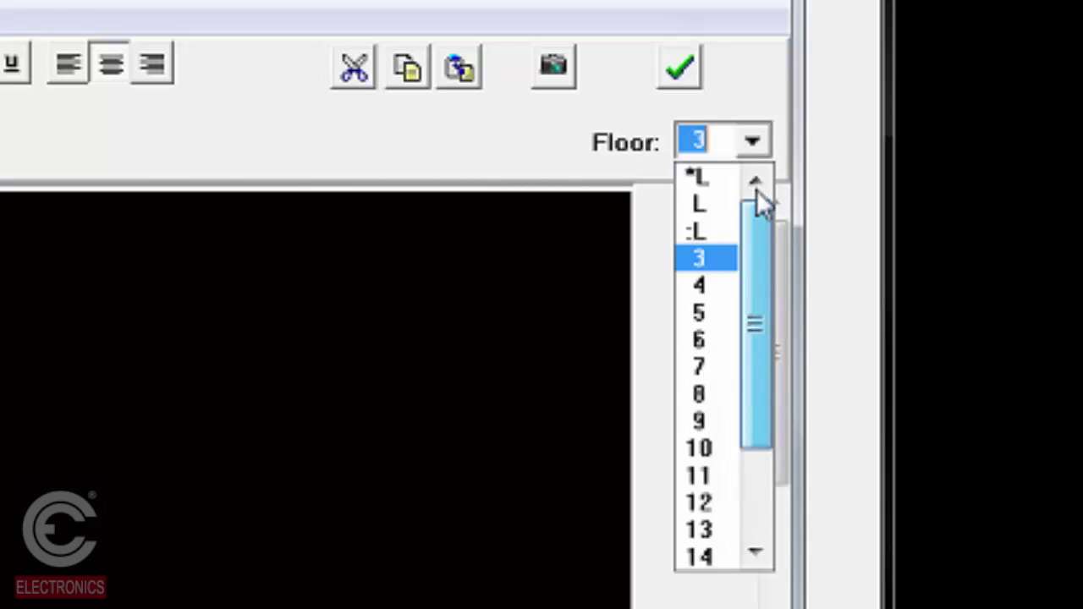
{"action": "left_click_drag", "start_coordinate": [757, 302], "coordinate": [762, 432]}
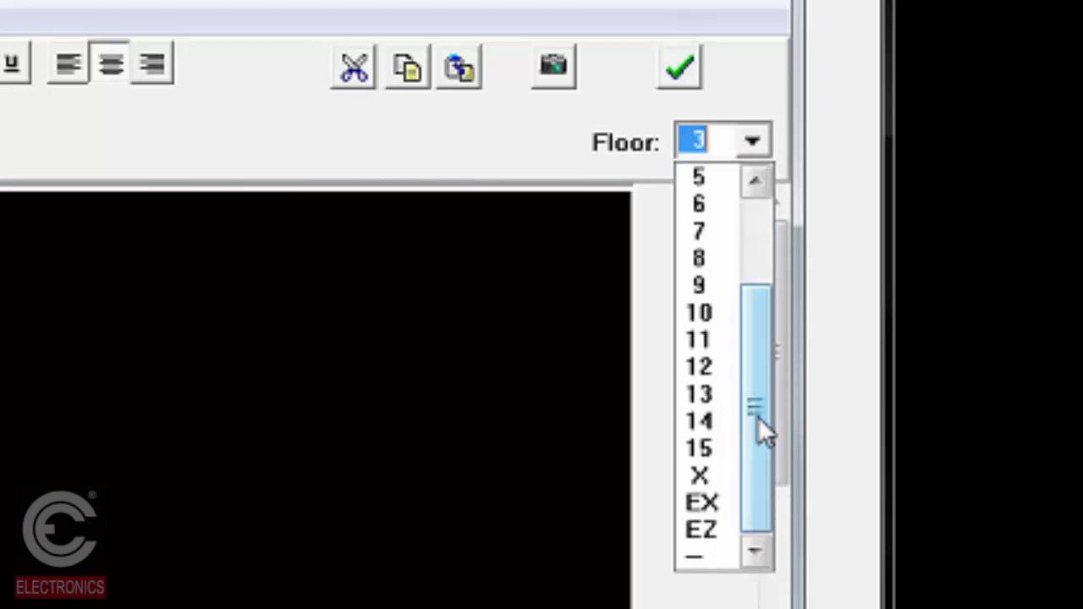
{"action": "left_click", "coordinate": [700, 449]}
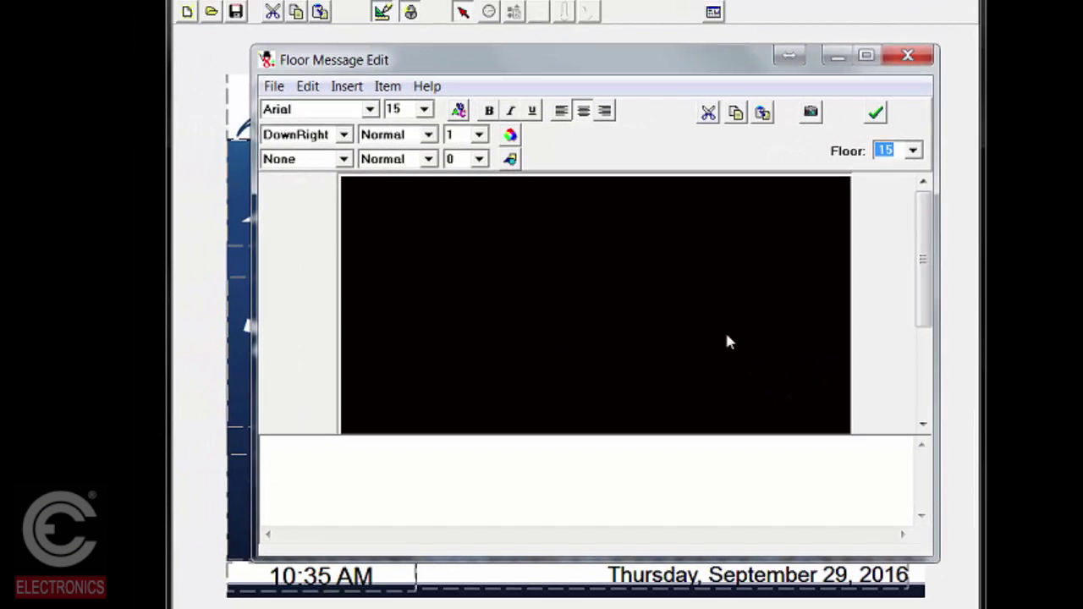
Step: Enter "Chief Executive Officer" as the floor 15 message and shift it down with blank lines above it
{"action": "left_click", "coordinate": [519, 489]}
{"action": "type", "text": "Cin"}
{"action": "key", "text": "BackSpace"}
{"action": "key", "text": "BackSpace"}
{"action": "type", "text": "g"}
{"action": "key", "text": "BackSpace"}
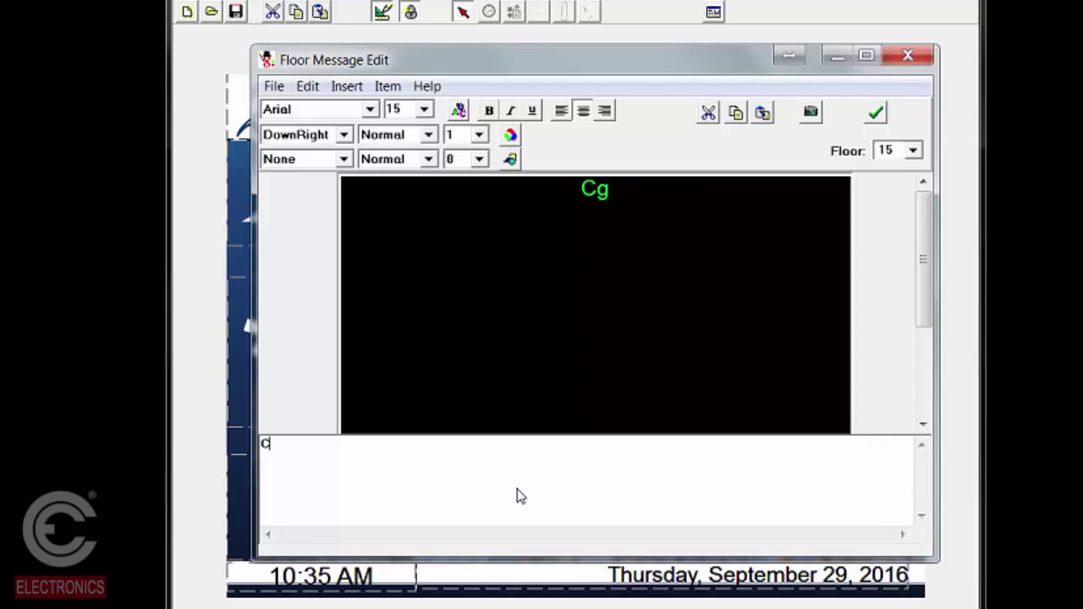
{"action": "type", "text": "hief "}
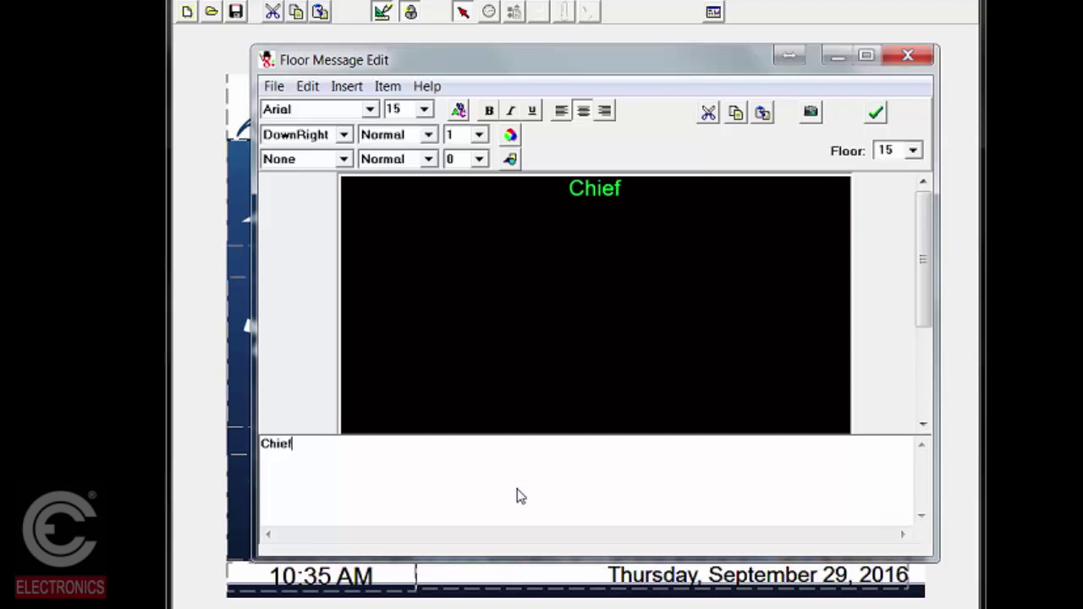
{"action": "type", "text": "Ex"}
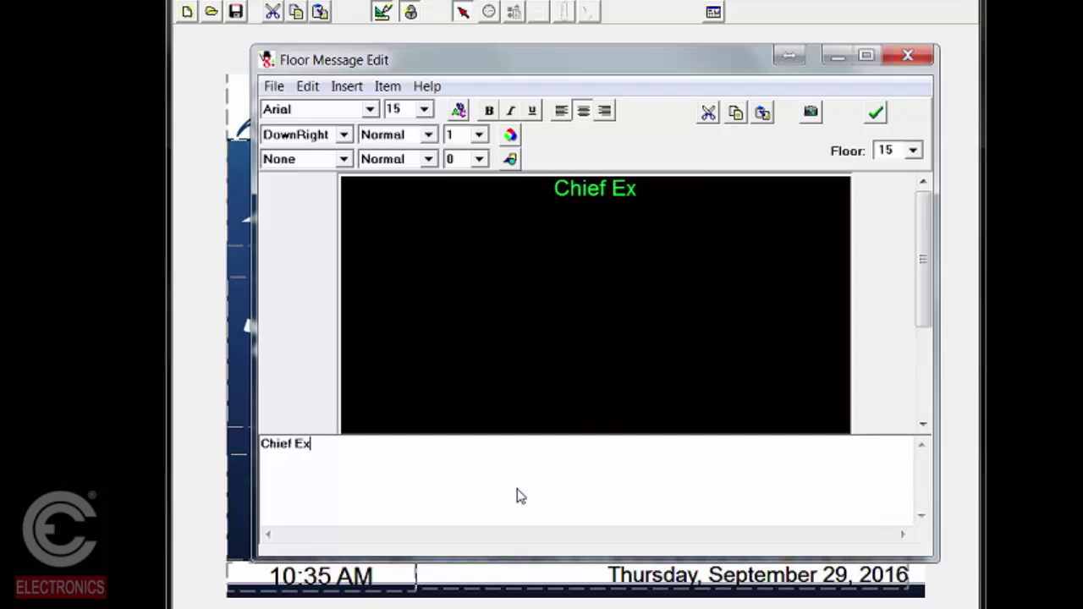
{"action": "type", "text": "ecutive Office"}
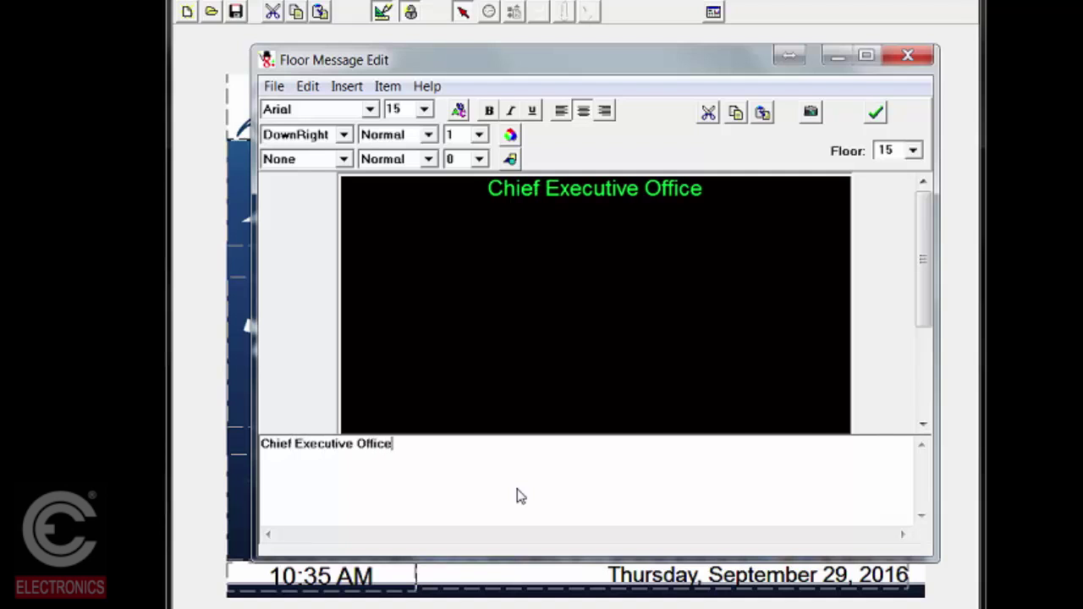
{"action": "type", "text": "r"}
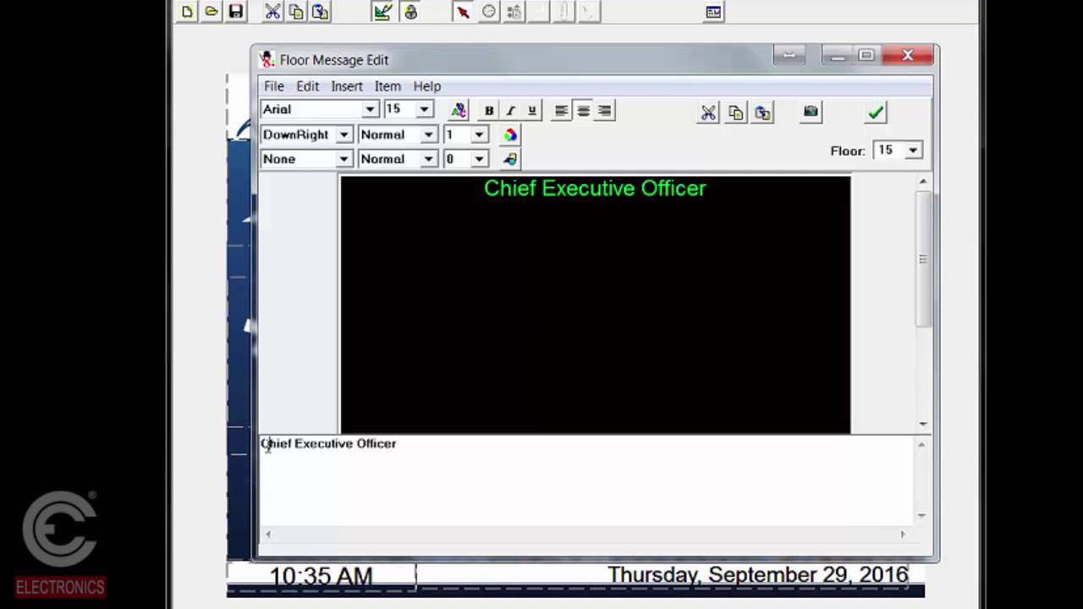
{"action": "key", "text": "Return"}
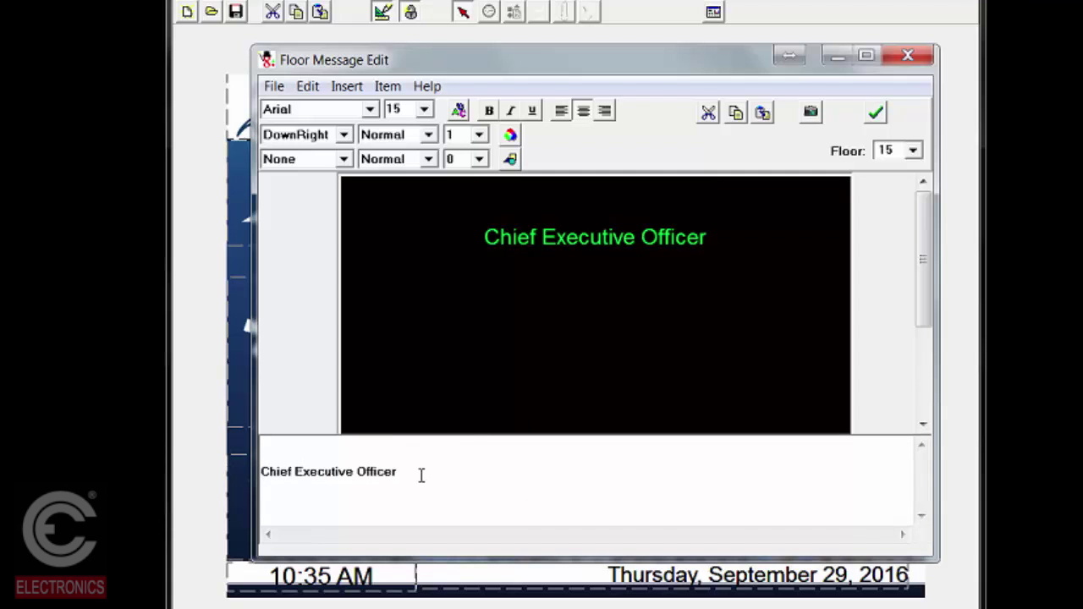
Step: Set the color of the "Chief Executive Officer" text to cyan
{"action": "left_click_drag", "start_coordinate": [421, 474], "coordinate": [211, 474]}
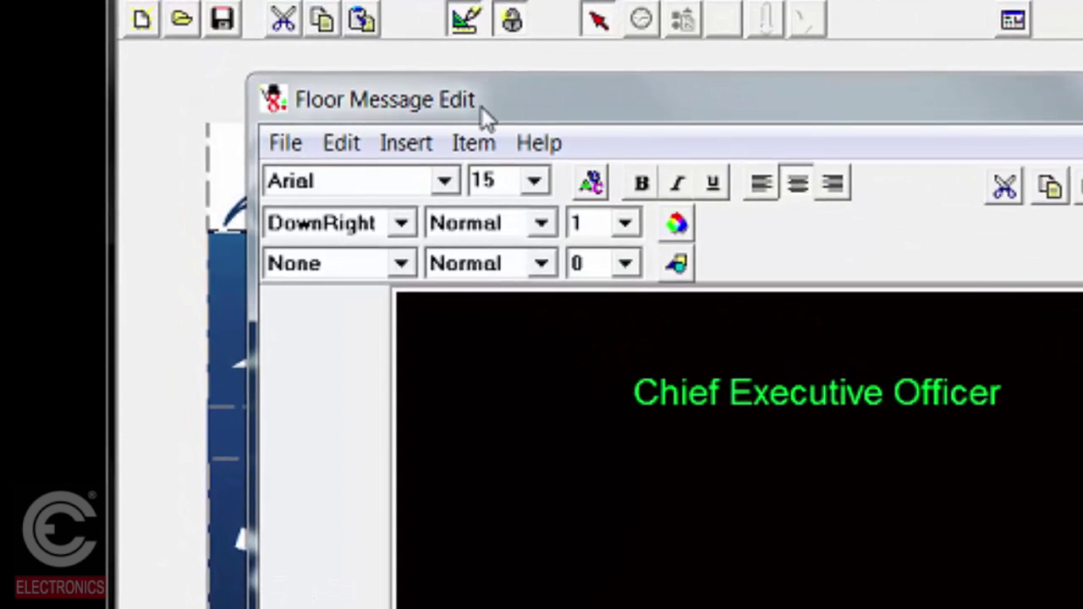
{"action": "left_click", "coordinate": [542, 155]}
{"action": "left_click", "coordinate": [592, 208]}
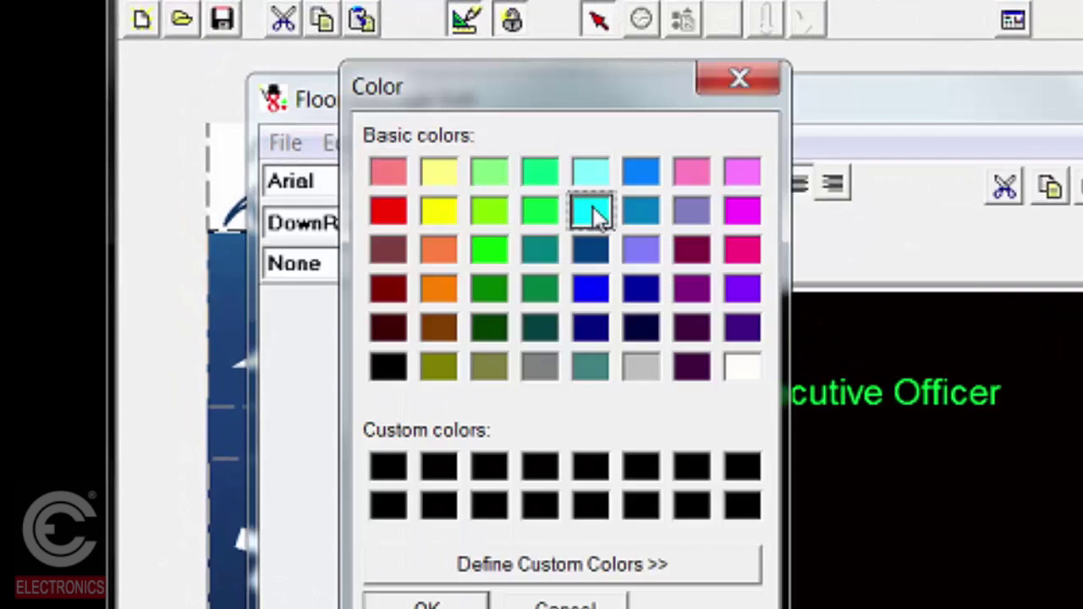
{"action": "left_click", "coordinate": [426, 604]}
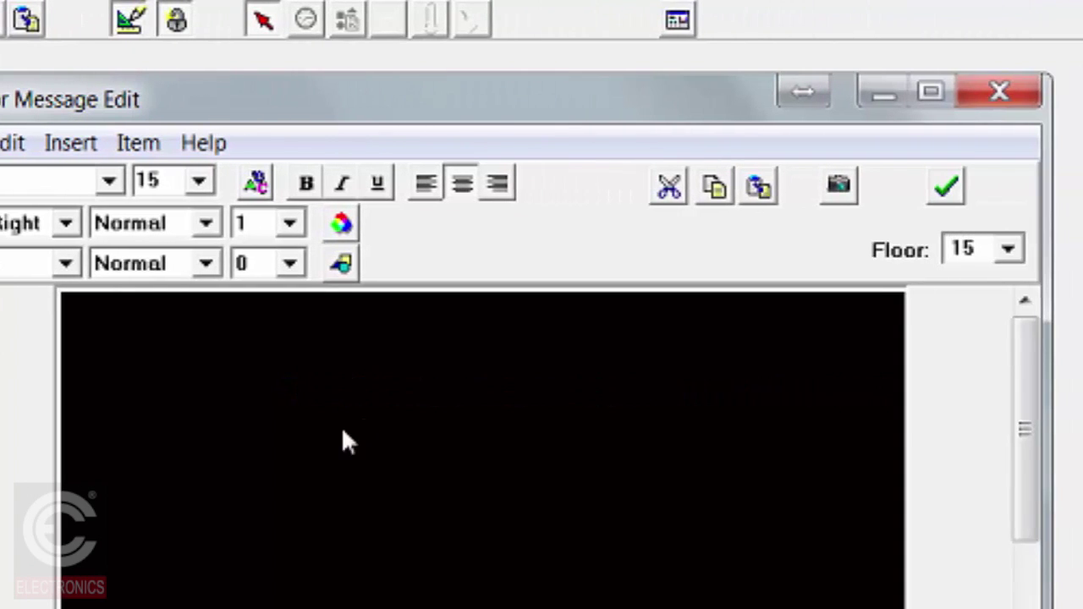
Step: Insert the picture 15th floor.tga from the floor messages folder into the floor 15 message
{"action": "left_click", "coordinate": [840, 188]}
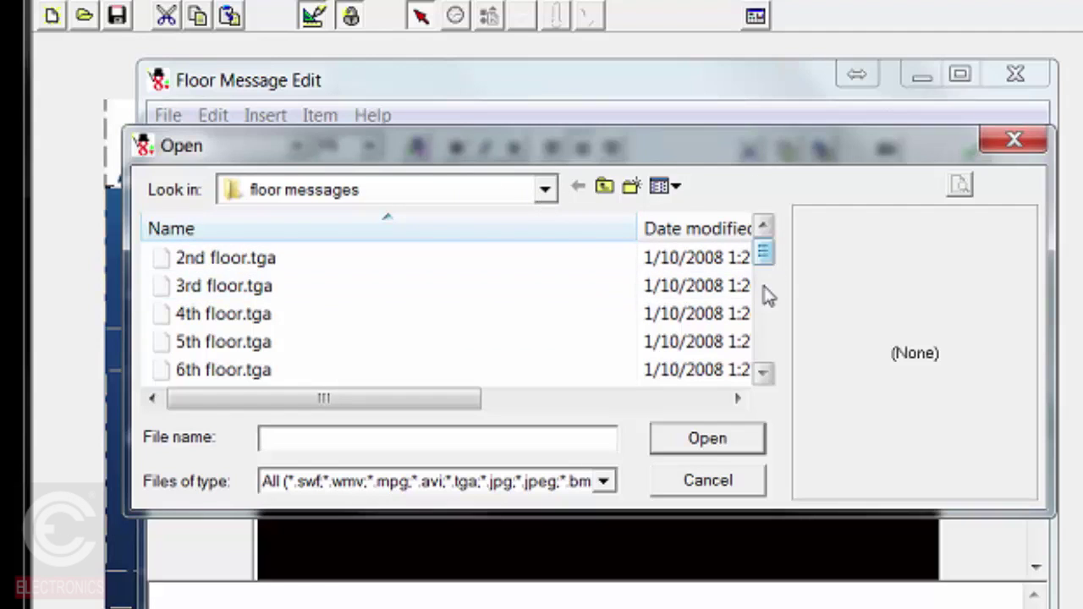
{"action": "left_click", "coordinate": [764, 373]}
{"action": "left_click", "coordinate": [763, 373]}
{"action": "left_click", "coordinate": [763, 373]}
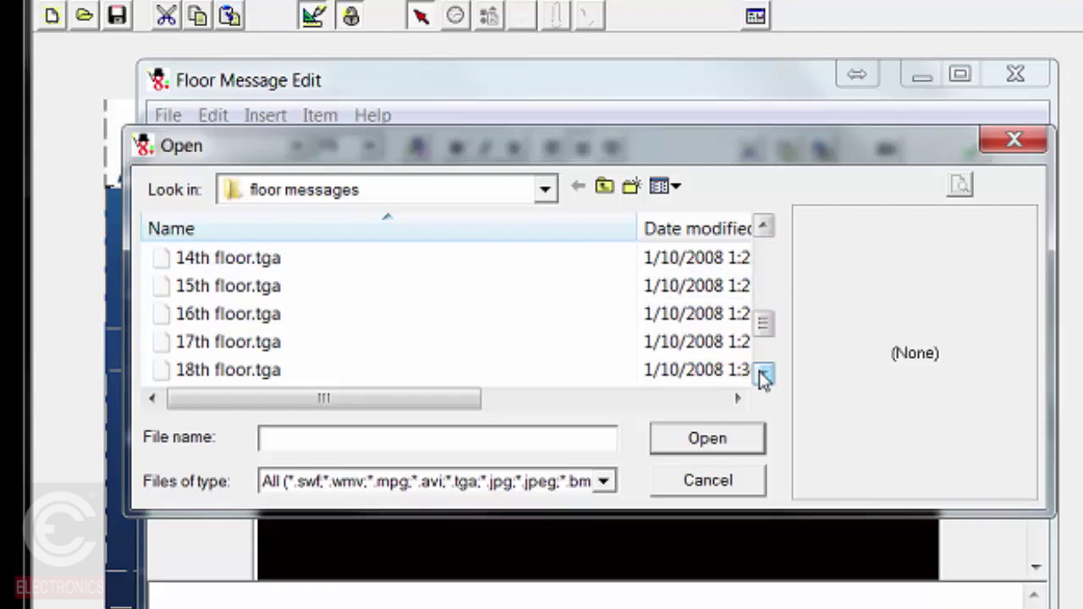
{"action": "left_click", "coordinate": [211, 288]}
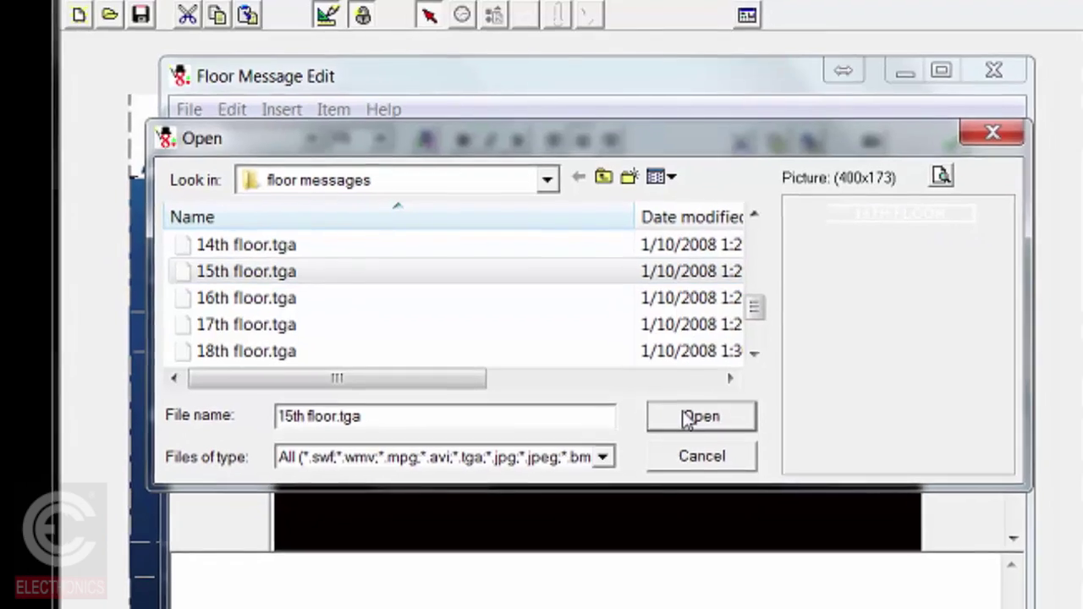
{"action": "left_click", "coordinate": [690, 441]}
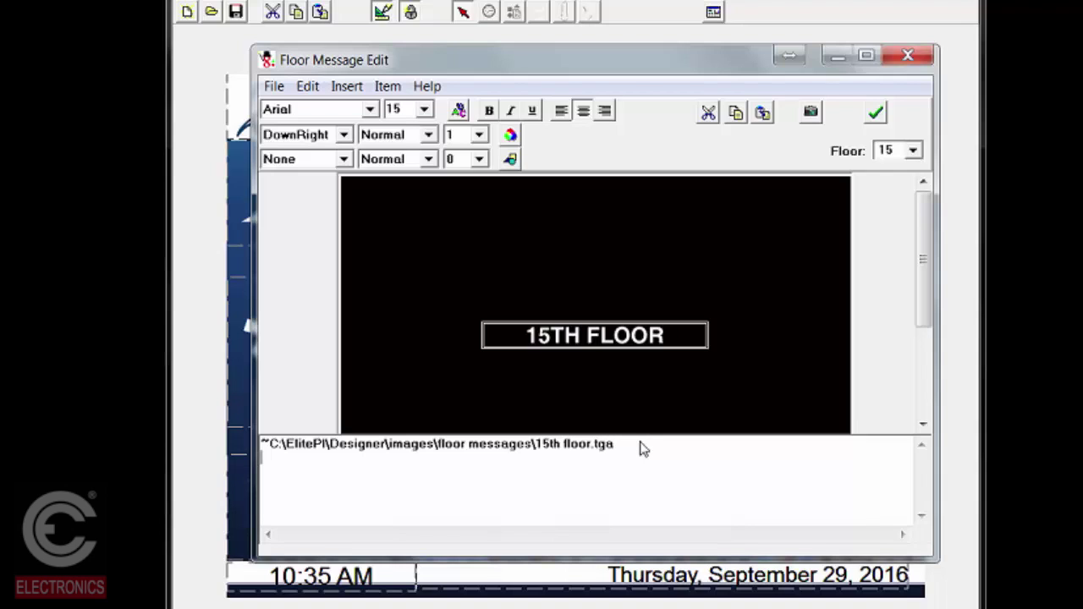
Step: Enter the text "Chief Executive Officer" on the line after the picture in the floor 15 message
{"action": "type", "text": "Chief Ec"}
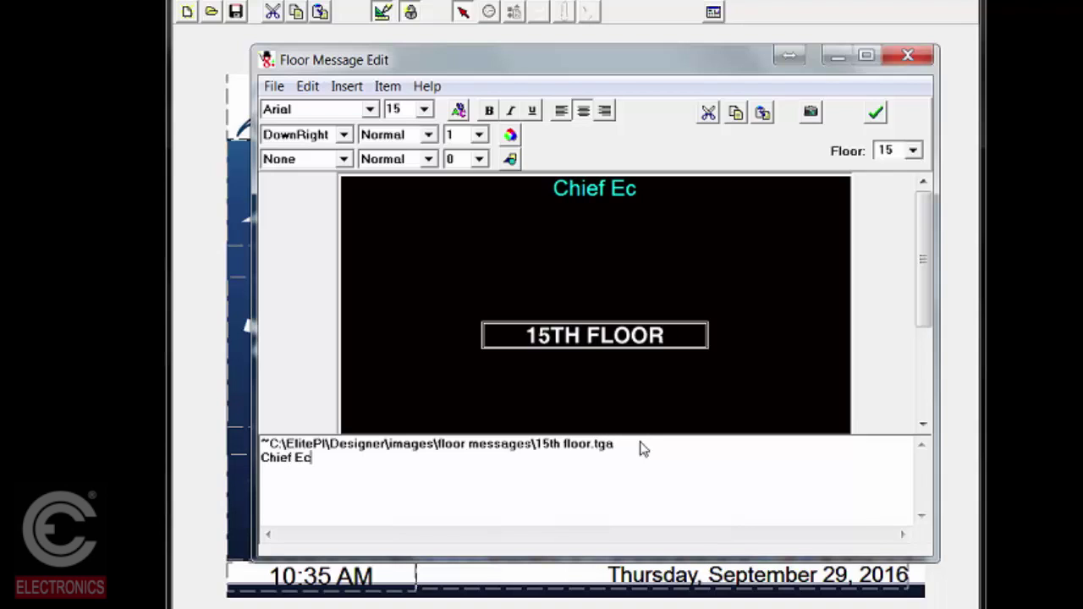
{"action": "key", "text": "BackSpace"}
{"action": "type", "text": "s"}
{"action": "key", "text": "BackSpace"}
{"action": "type", "text": "xe"}
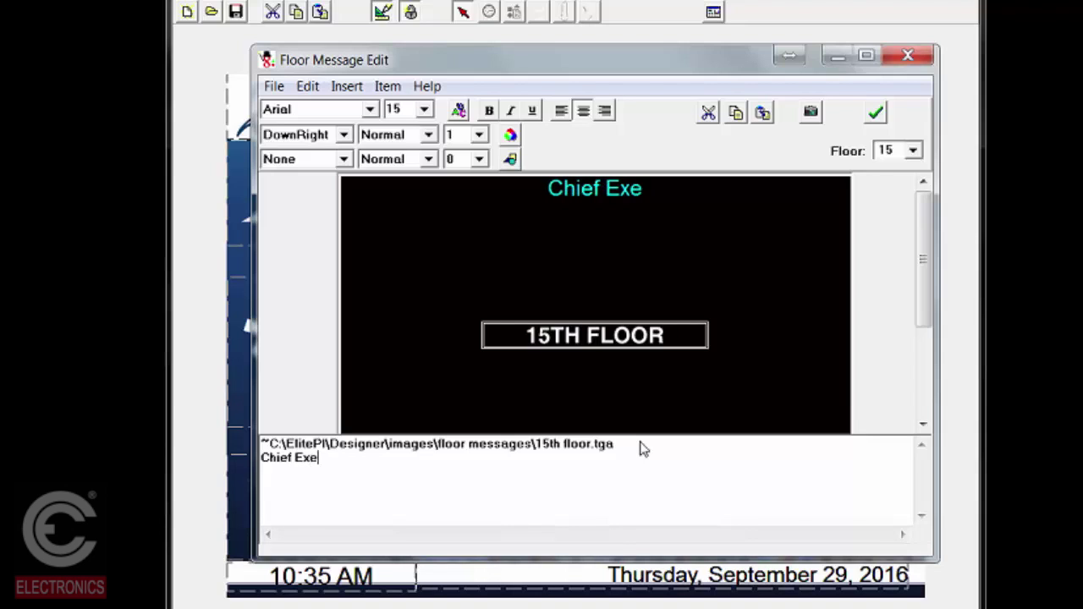
{"action": "type", "text": "cutive Officer"}
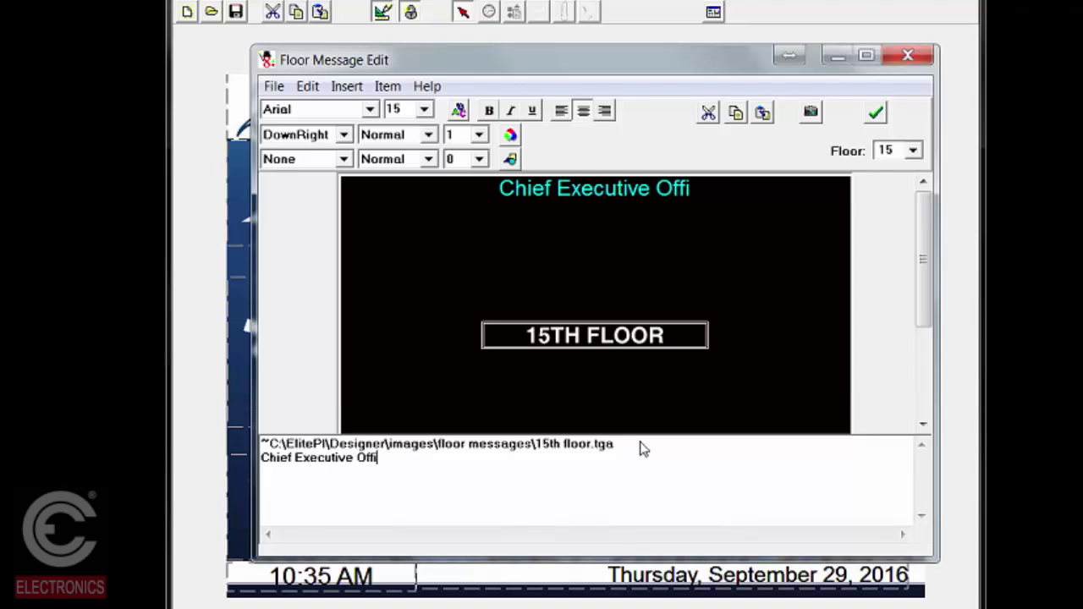
Step: Add blank lines before "Chief Executive Officer" to move the text beneath the 15TH FLOOR graphic
{"action": "left_click", "coordinate": [263, 457]}
{"action": "key", "text": "Return"}
{"action": "key", "text": "Return"}
{"action": "key", "text": "Return"}
{"action": "key", "text": "Return"}
{"action": "key", "text": "Return"}
{"action": "key", "text": "Return"}
{"action": "key", "text": "Return"}
{"action": "key", "text": "Return"}
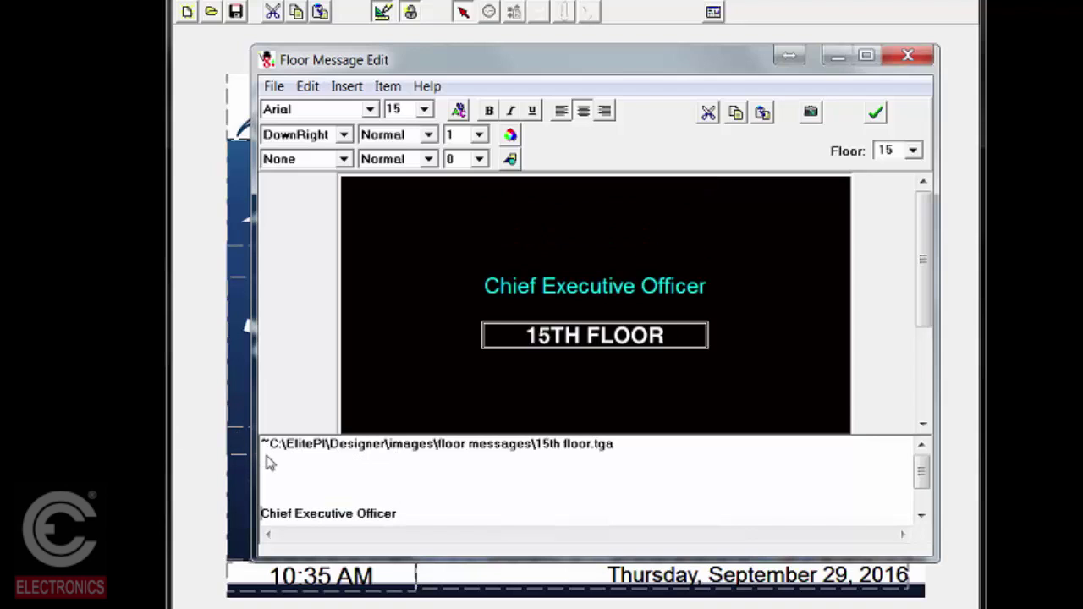
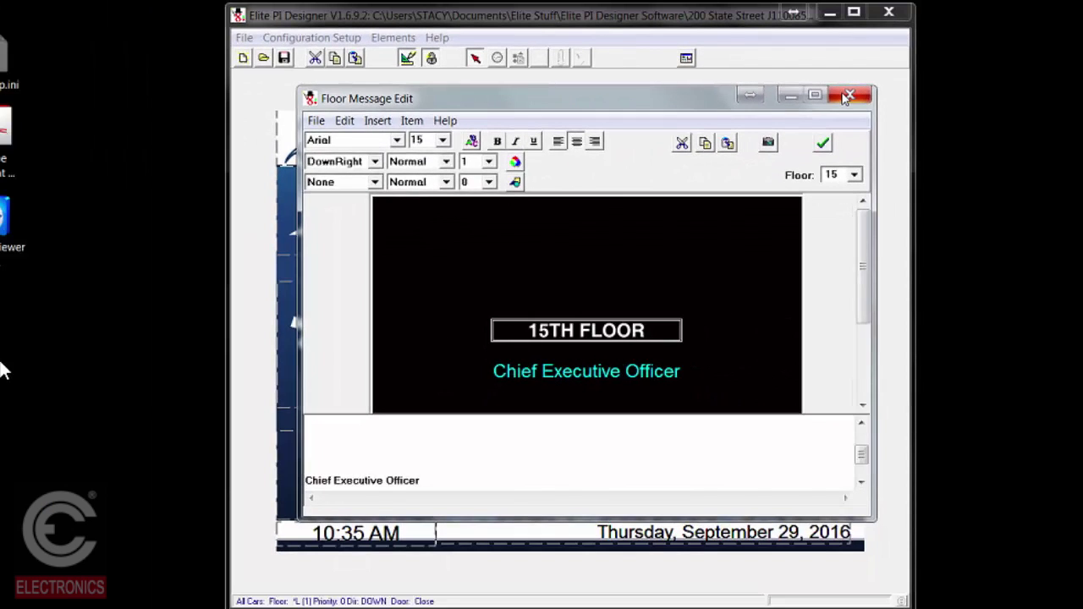
Step: Close the floor 15 message editor without saving the changes
{"action": "left_click", "coordinate": [846, 97]}
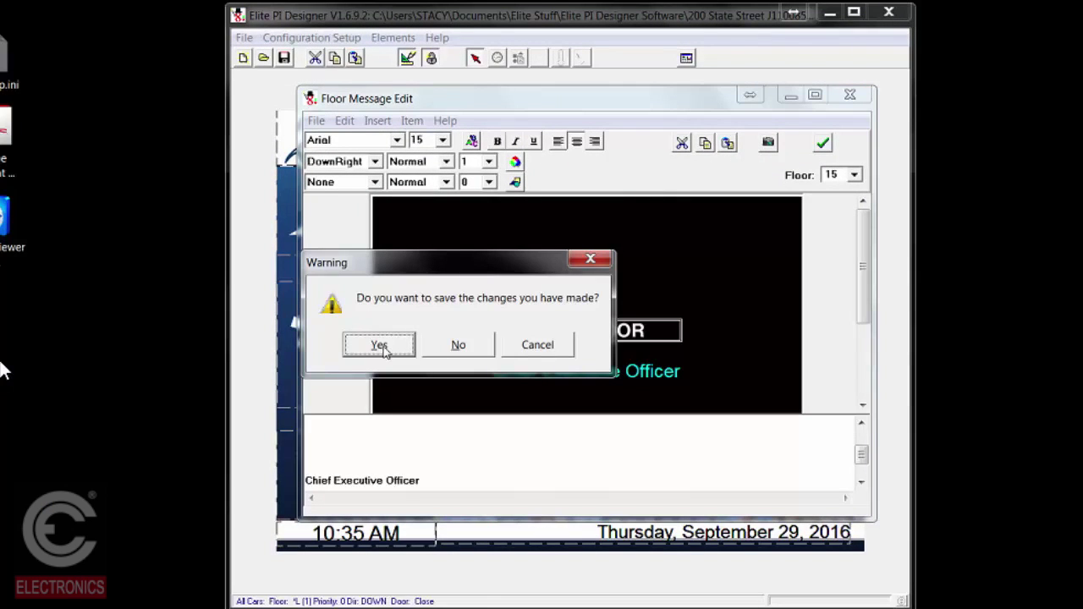
{"action": "left_click", "coordinate": [459, 346]}
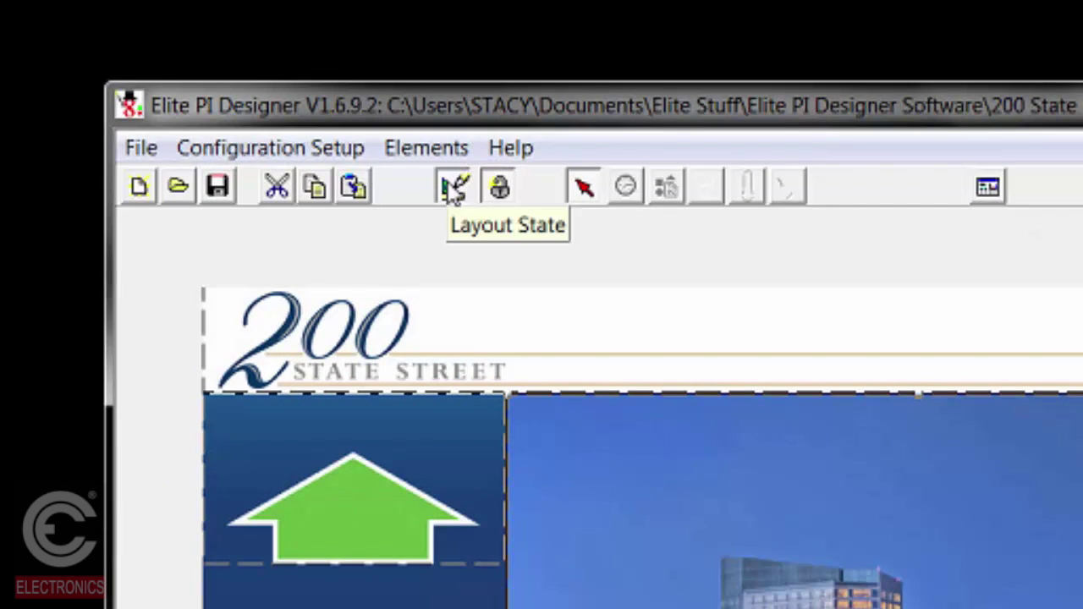
Step: Toggle the layout state from design to view to preview the running elevator display
{"action": "left_click", "coordinate": [454, 187]}
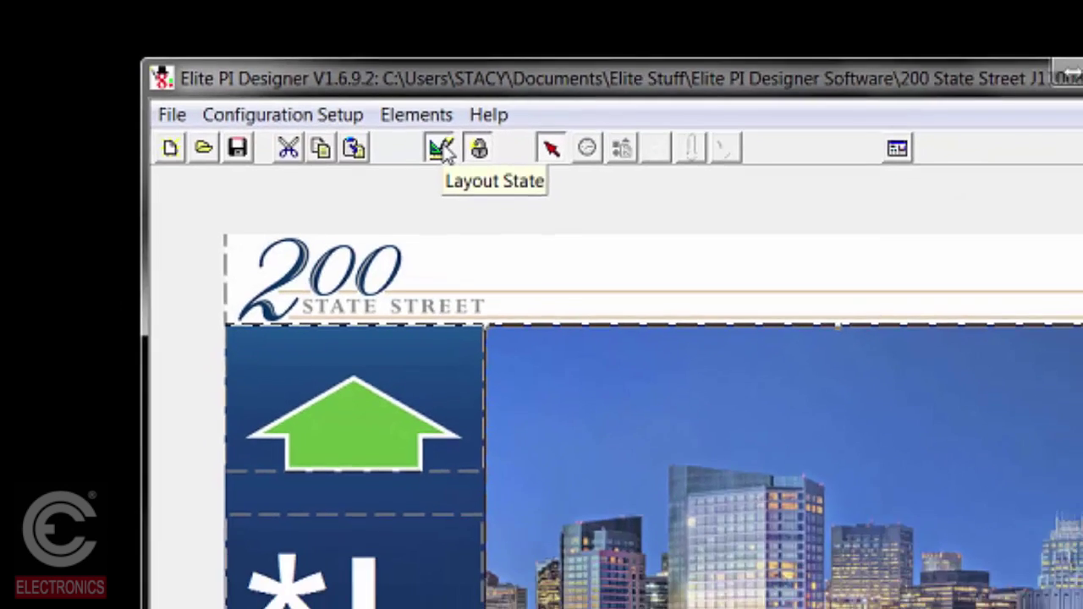
{"action": "left_click", "coordinate": [455, 187]}
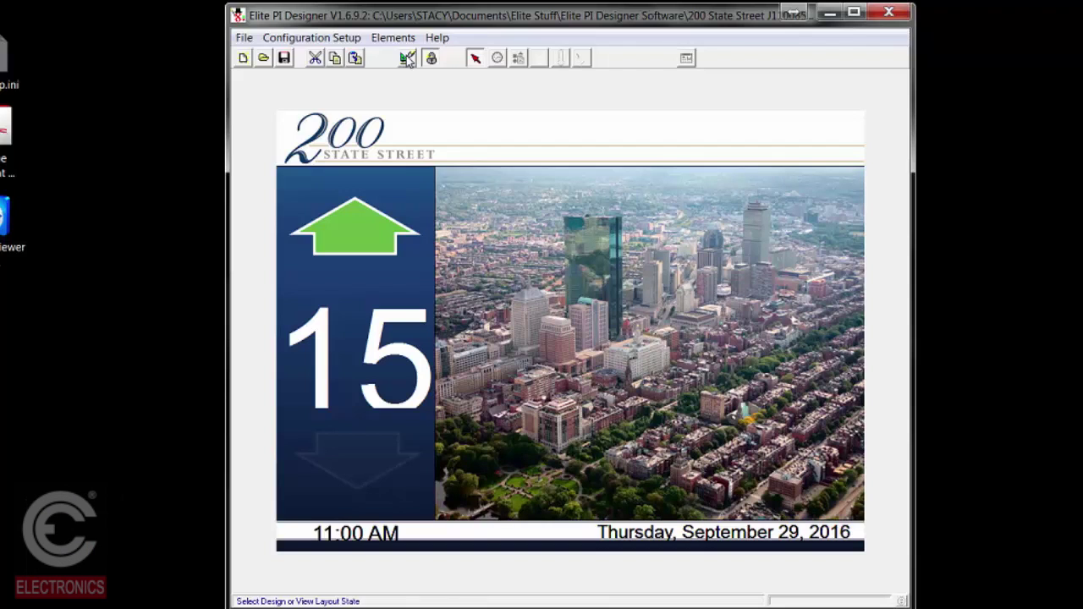
{"action": "left_click", "coordinate": [408, 60]}
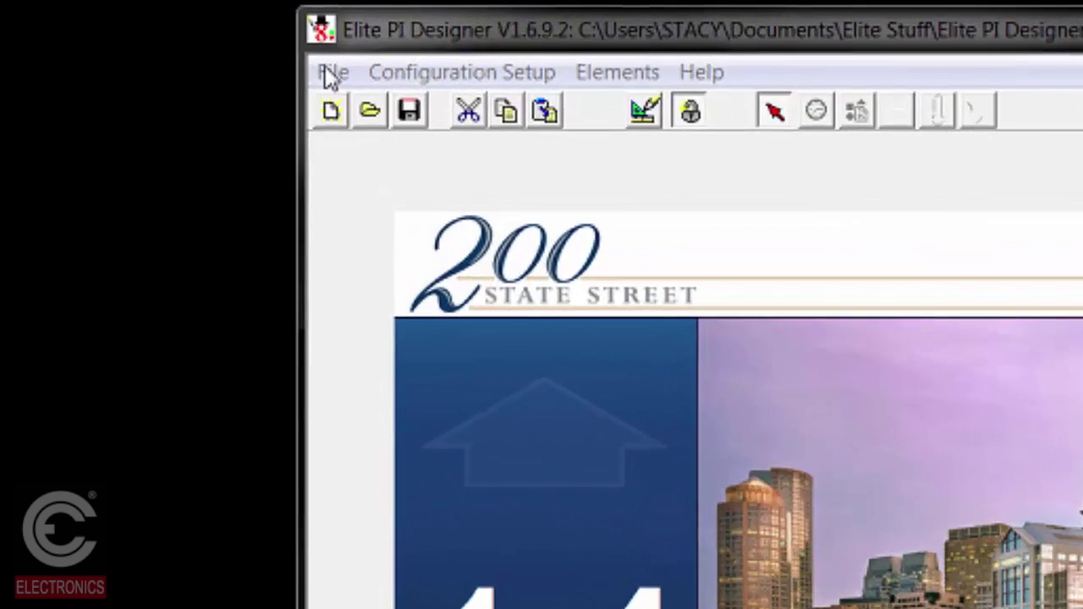
Step: Examine the Save As options for the 200 State Street collection and dismiss them without saving
{"action": "left_click", "coordinate": [332, 73]}
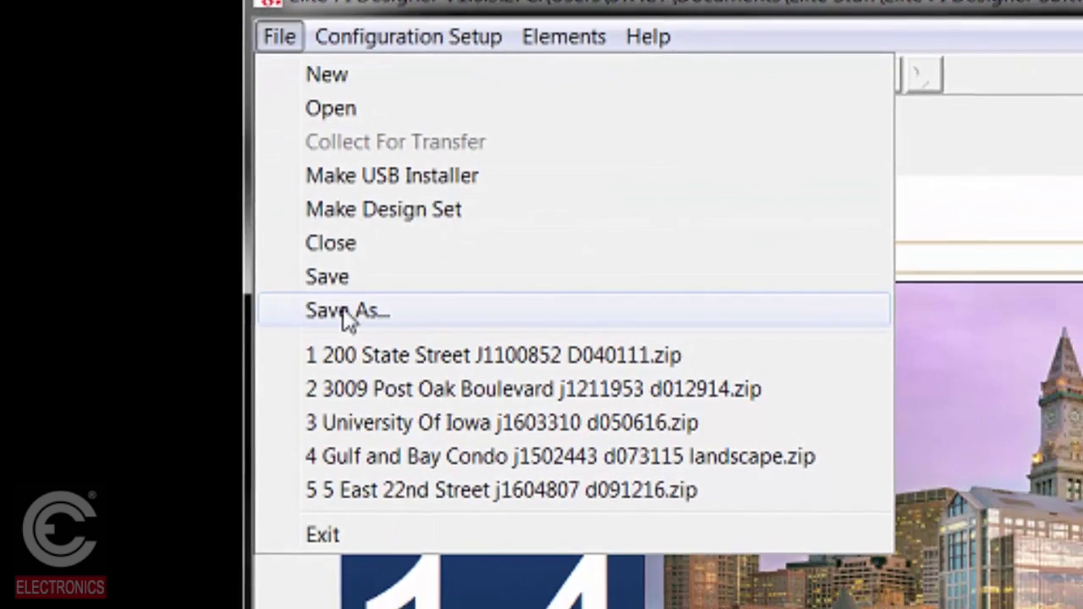
{"action": "left_click", "coordinate": [399, 349]}
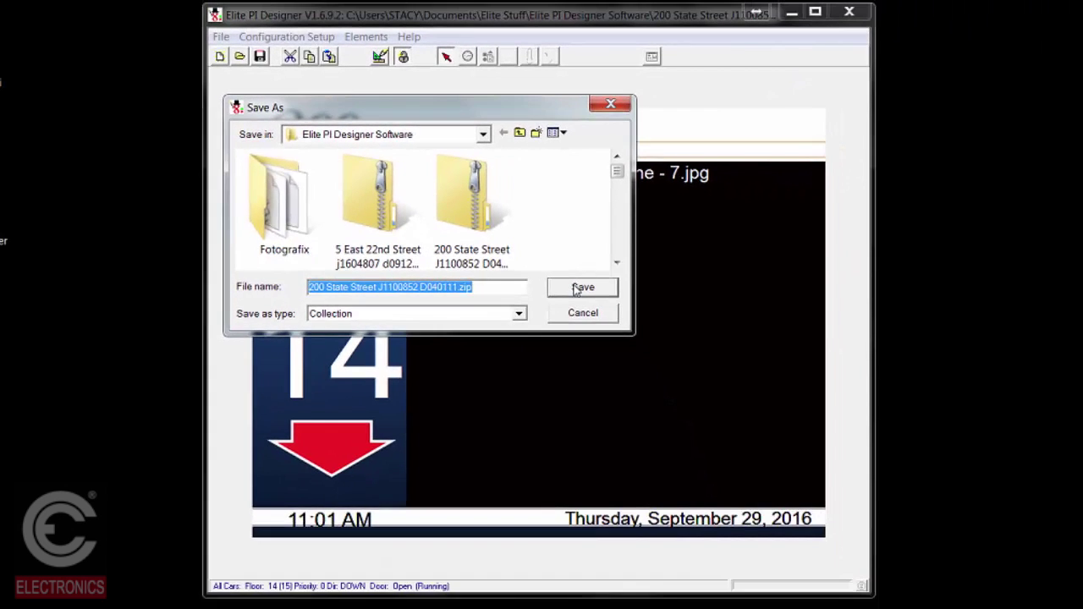
{"action": "left_click", "coordinate": [610, 103]}
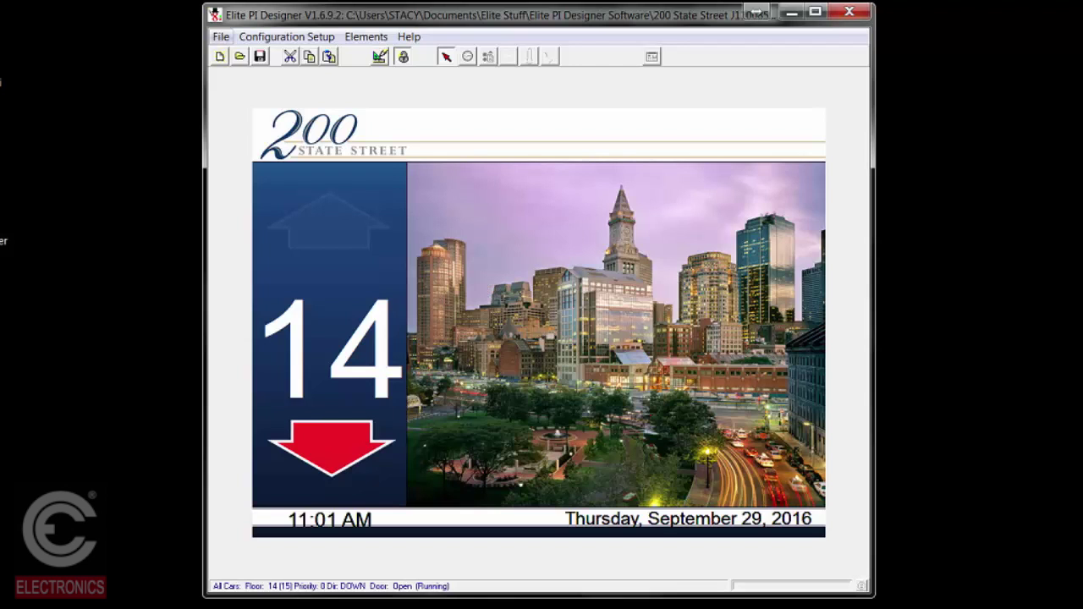
Step: Examine the Make USB Installer save options for USBInstaller.zip and cancel without creating the installer
{"action": "left_click", "coordinate": [220, 37]}
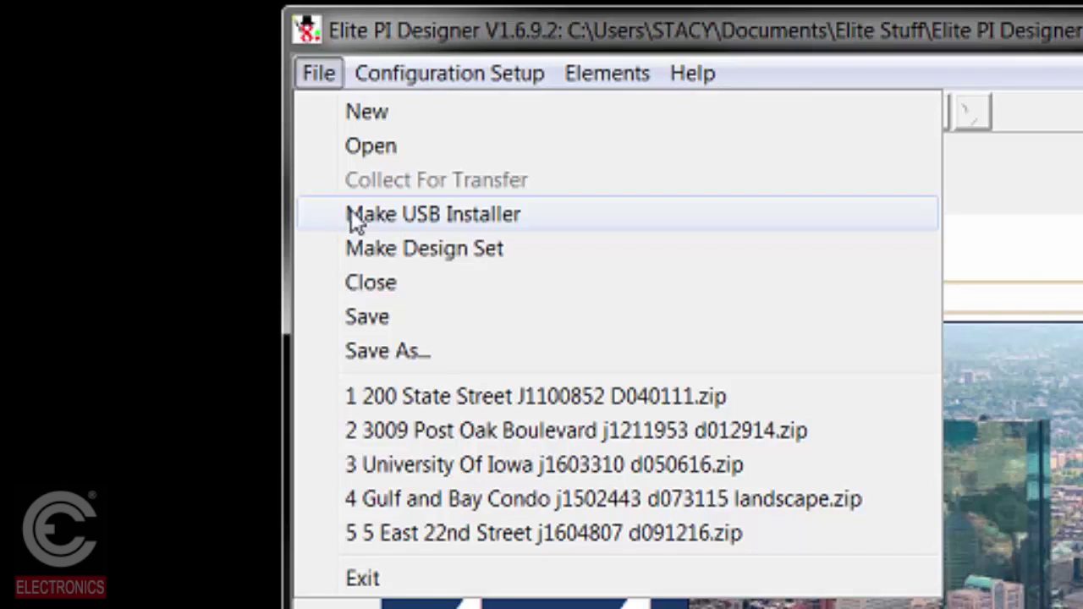
{"action": "left_click", "coordinate": [402, 213]}
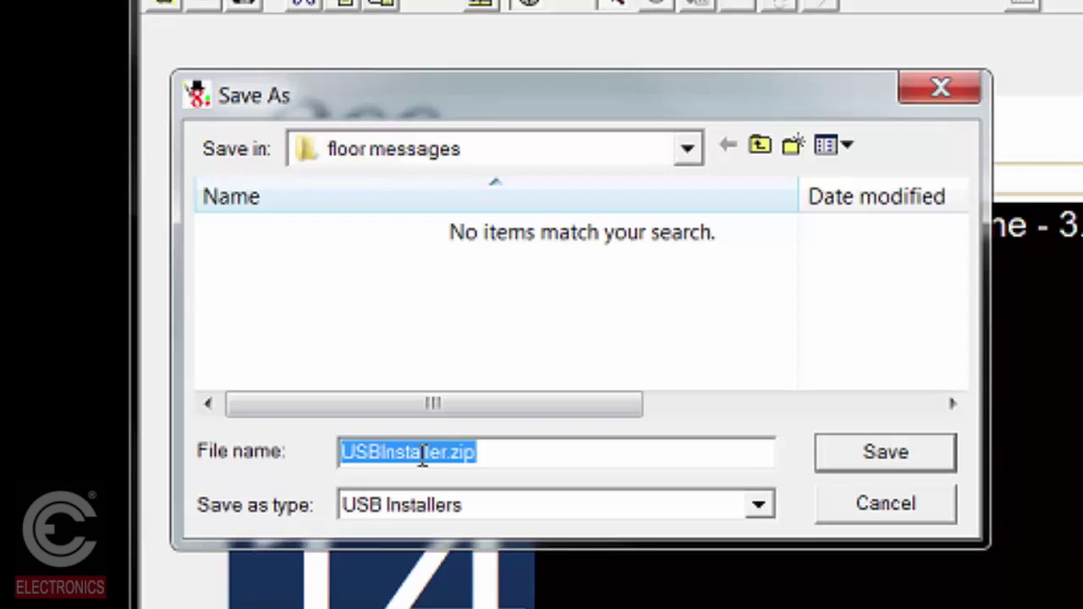
{"action": "left_click", "coordinate": [855, 512]}
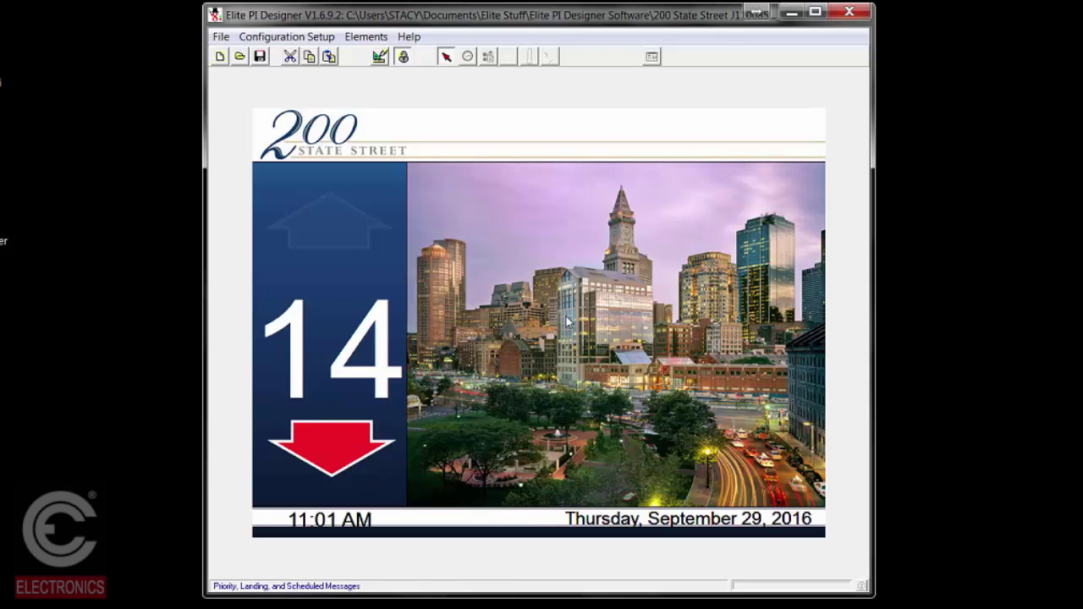
{"action": "left_click", "coordinate": [222, 38]}
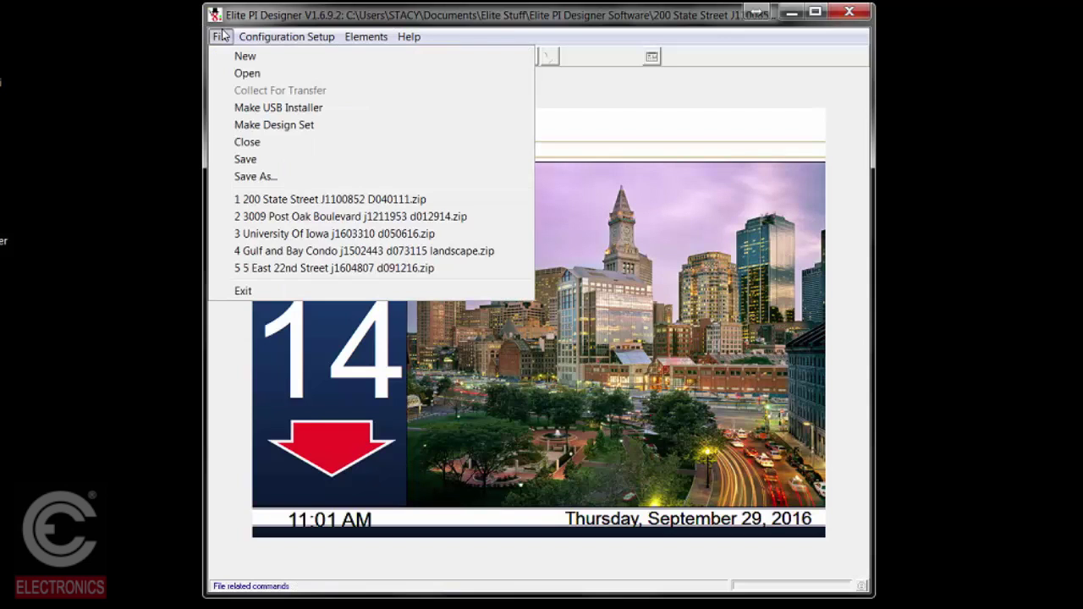
{"action": "left_click", "coordinate": [278, 108]}
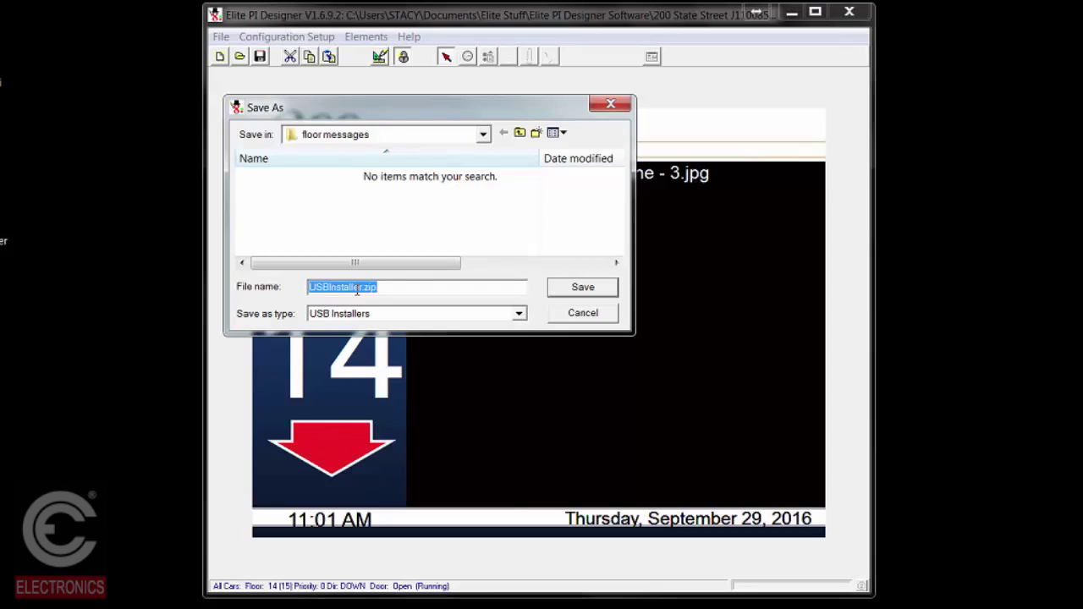
{"action": "left_click", "coordinate": [581, 312]}
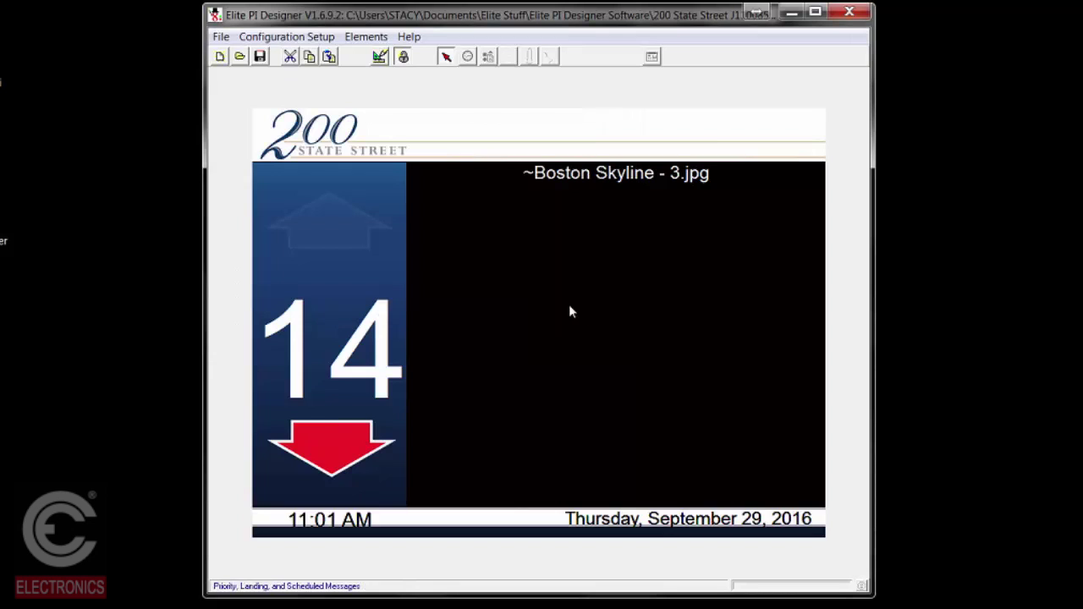
Step: Review the collection's save name and folder once more, leaving the Save As dialog without saving
{"action": "left_click", "coordinate": [220, 36]}
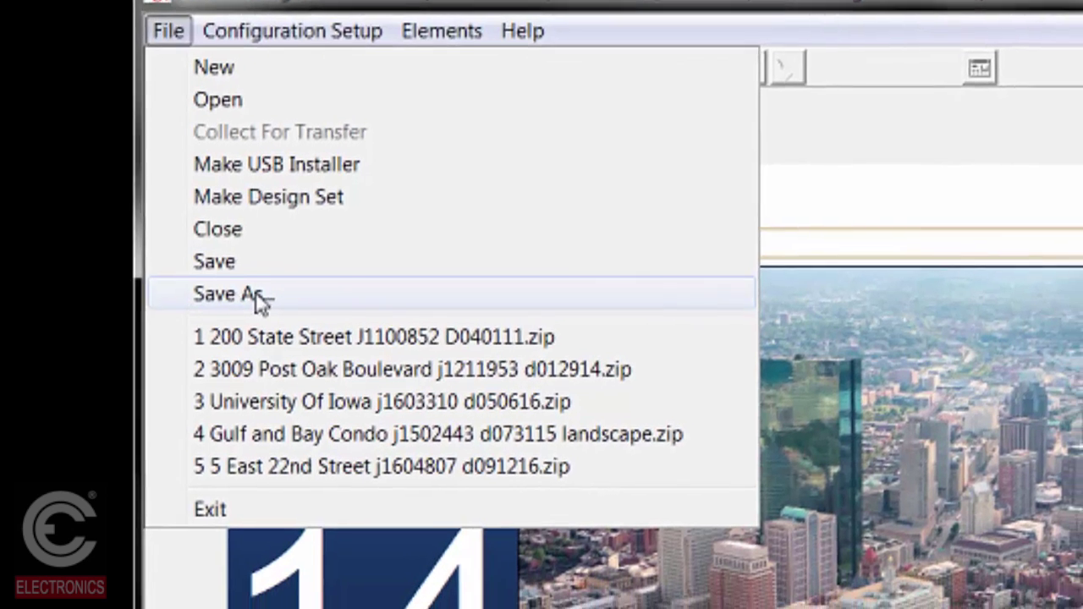
{"action": "left_click", "coordinate": [279, 335]}
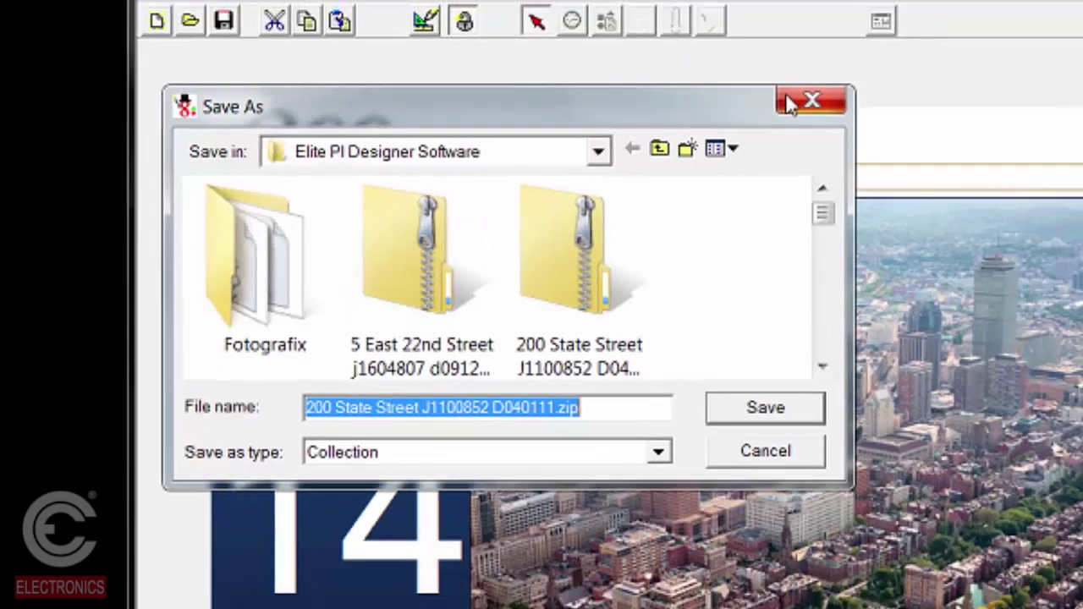
{"action": "left_click", "coordinate": [789, 102]}
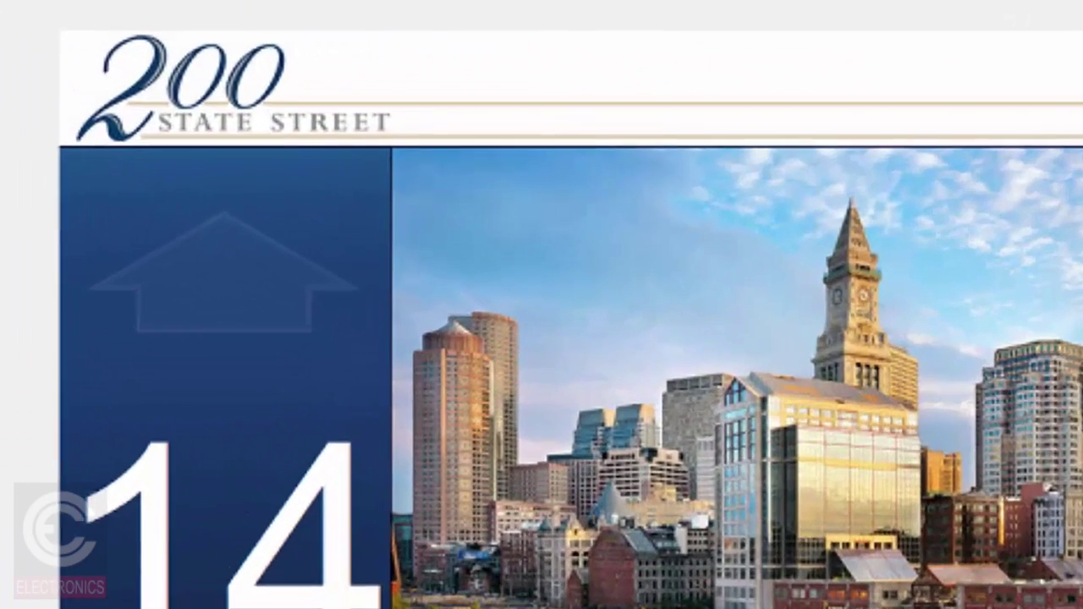
Step: Close the designer, launch Elite PI Transfer Control Center from its desktop shortcut, and reposition its window
{"action": "left_click", "coordinate": [844, 14]}
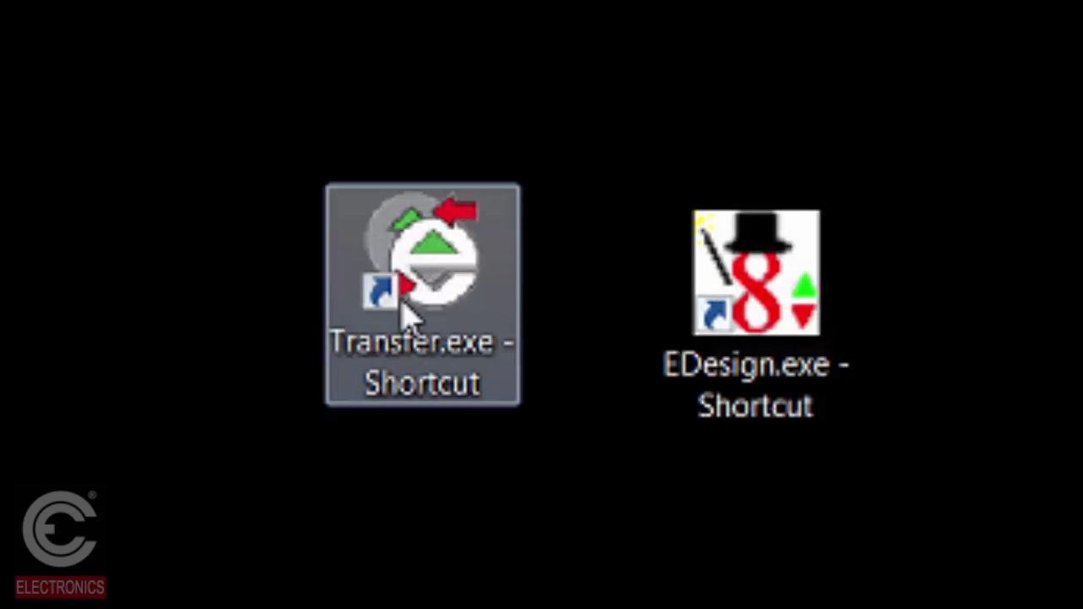
{"action": "double_click", "coordinate": [405, 315]}
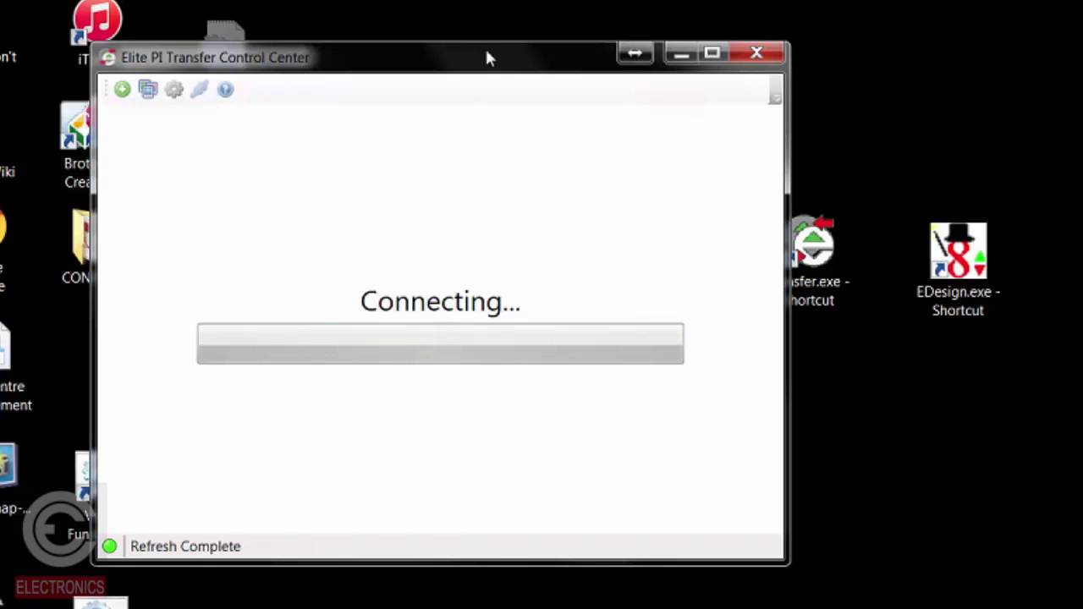
{"action": "left_click_drag", "start_coordinate": [485, 58], "coordinate": [602, 52]}
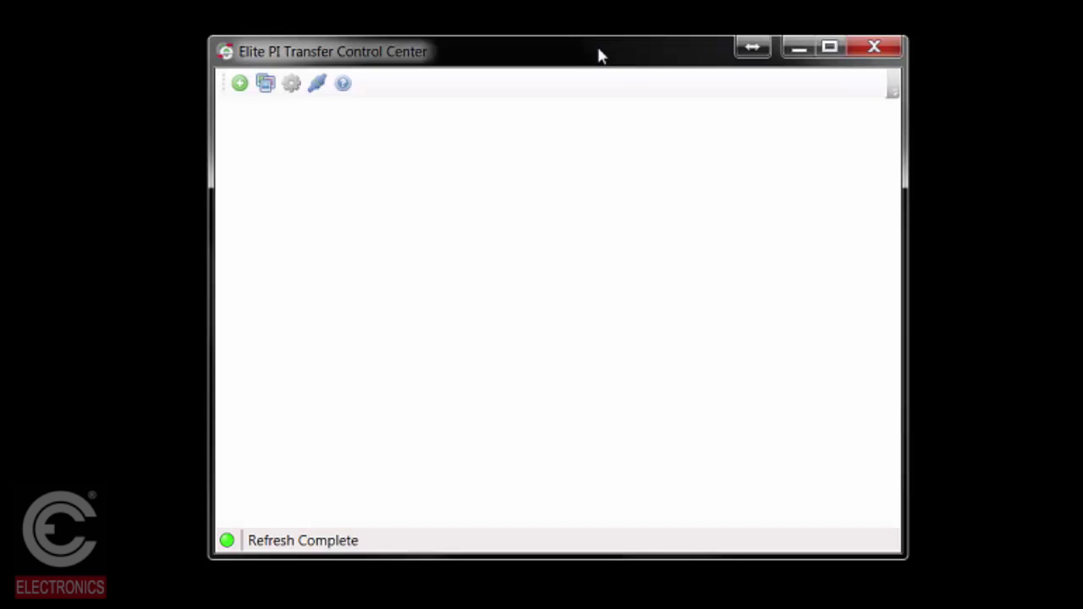
Step: Start a new transfer task named "Update Graphics" with the type Collection Update
{"action": "left_click", "coordinate": [240, 84]}
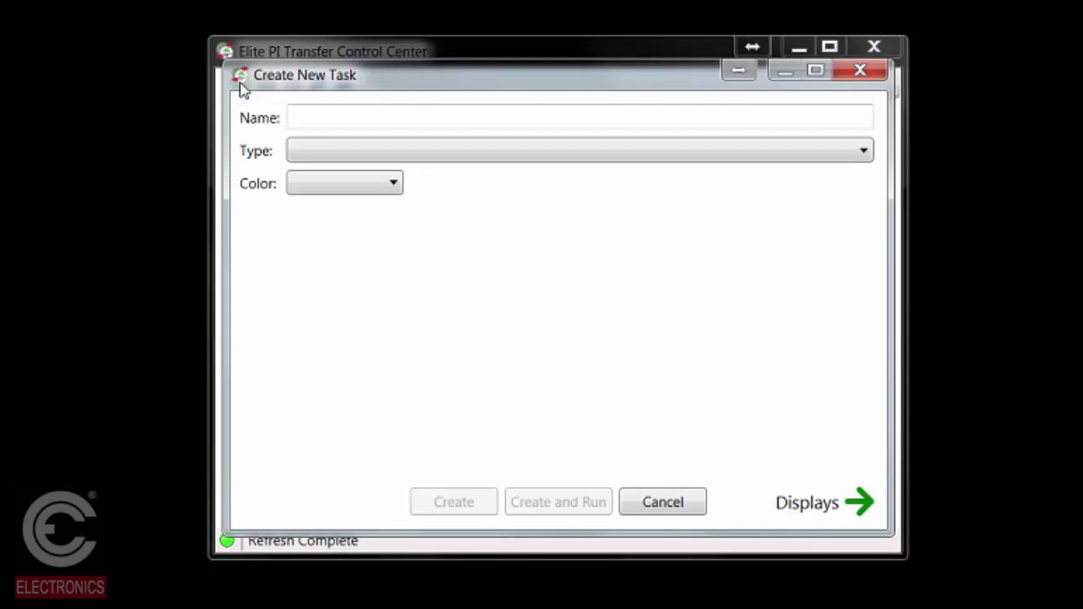
{"action": "left_click", "coordinate": [883, 73]}
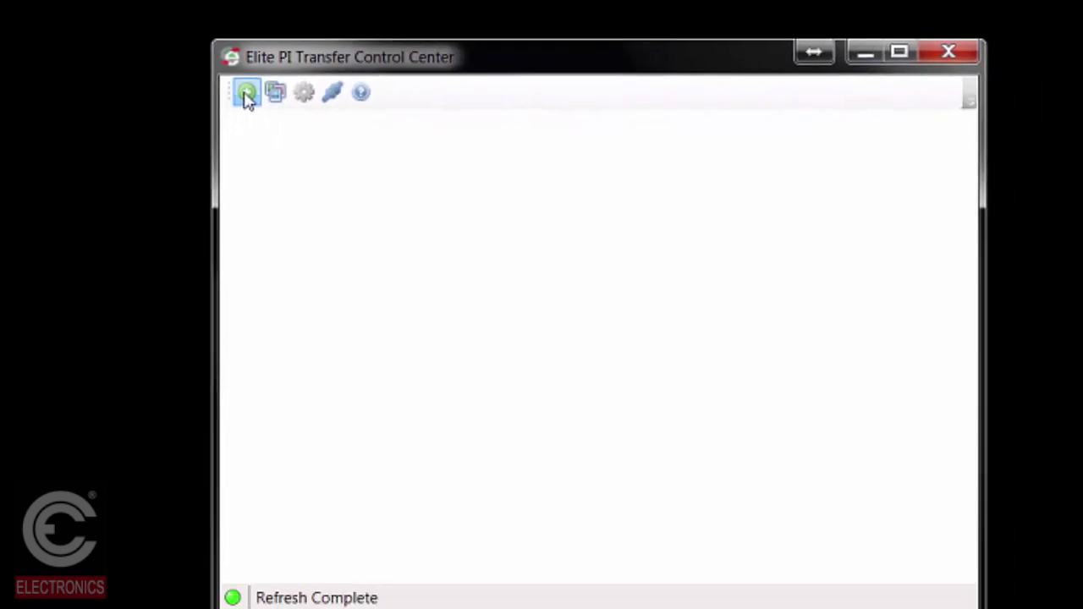
{"action": "left_click", "coordinate": [247, 93]}
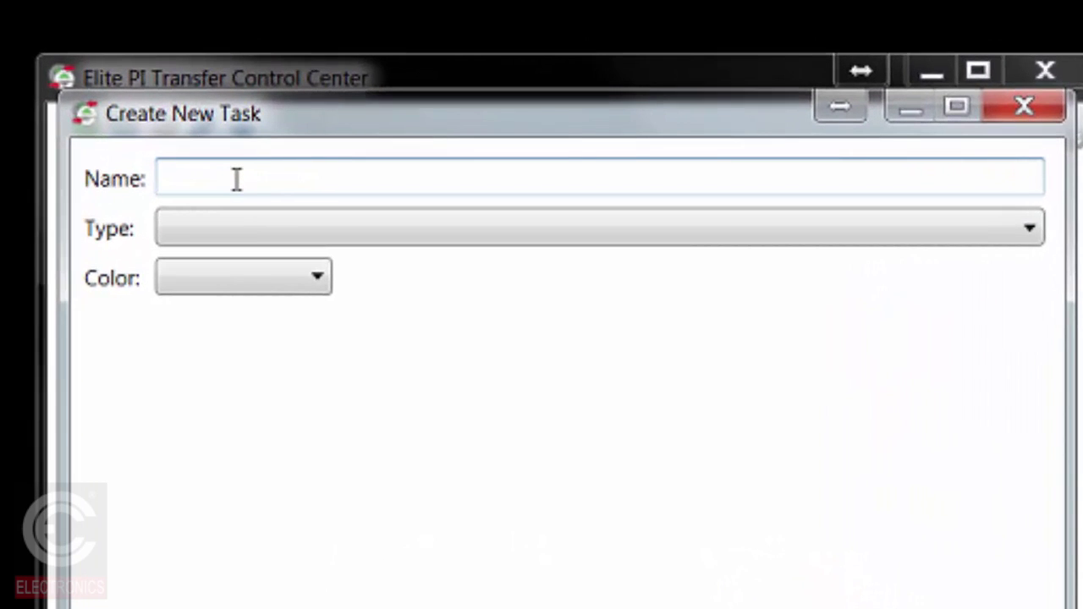
{"action": "left_click", "coordinate": [237, 180]}
{"action": "type", "text": "Update Graphics"}
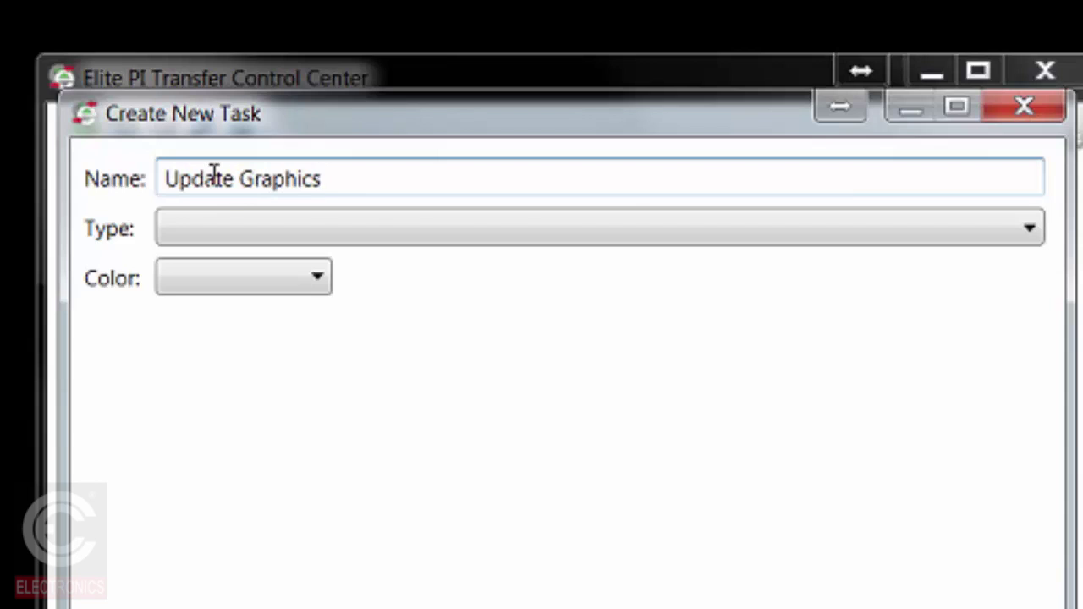
{"action": "left_click", "coordinate": [1028, 232]}
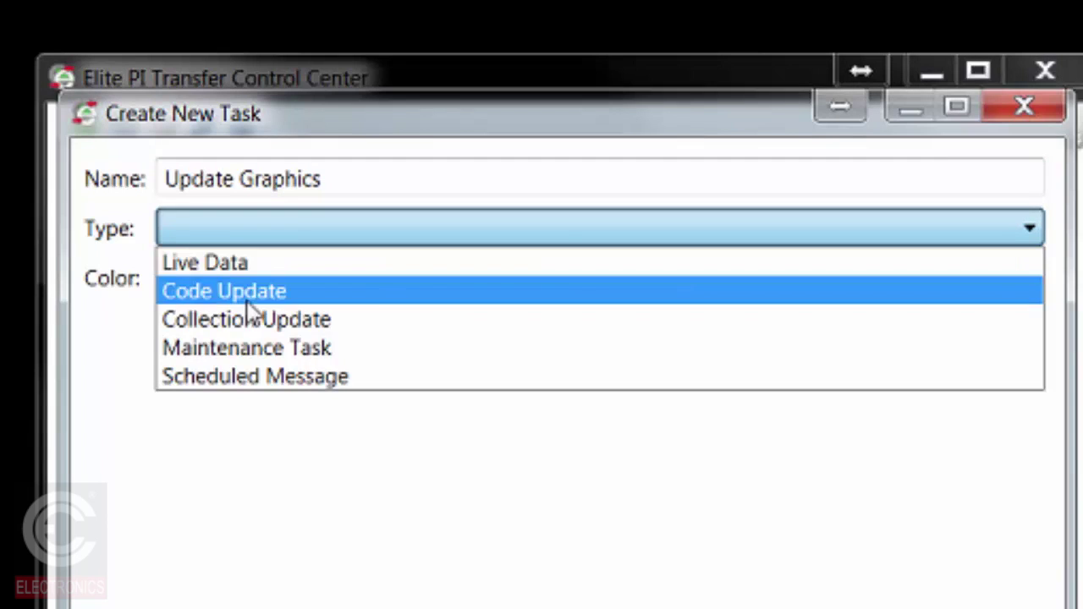
{"action": "left_click", "coordinate": [201, 320]}
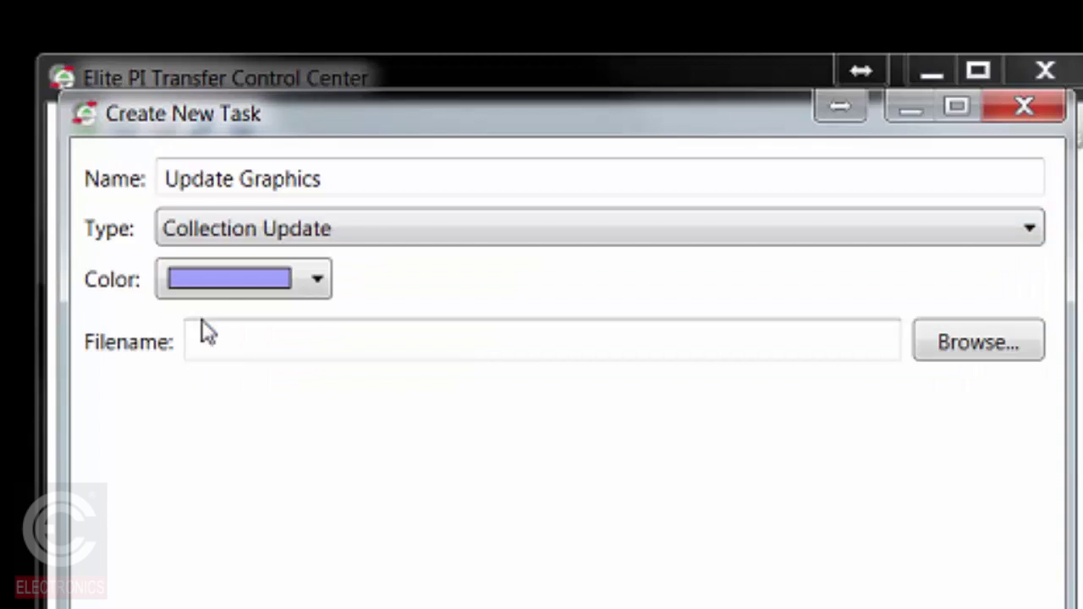
Step: Browse for the task's collection zip file in the Elite PI Designer Software folder and cancel the selection
{"action": "left_click", "coordinate": [978, 344]}
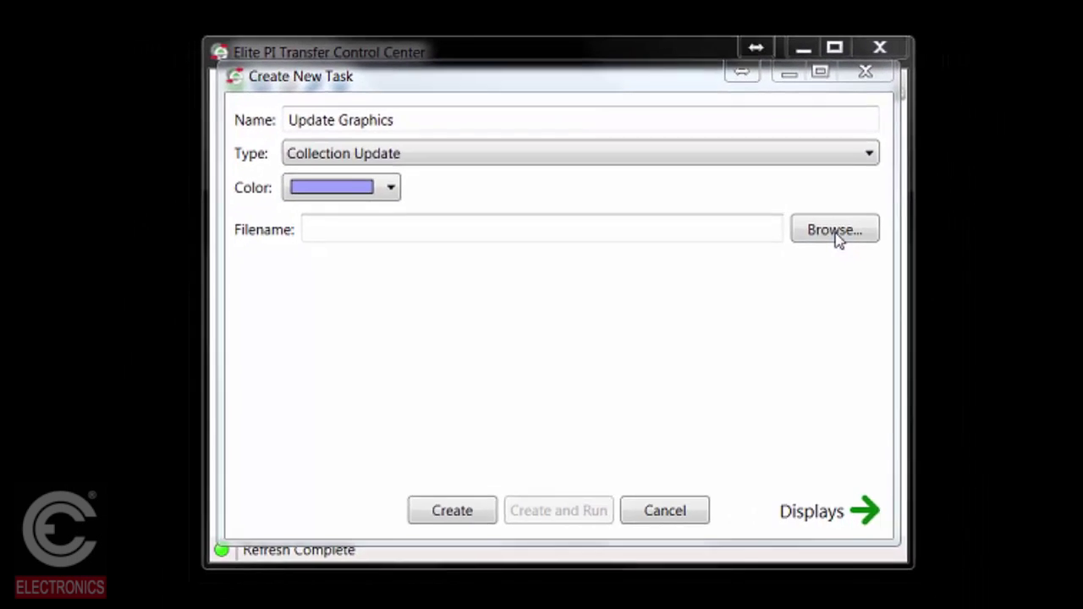
{"action": "left_click", "coordinate": [786, 339]}
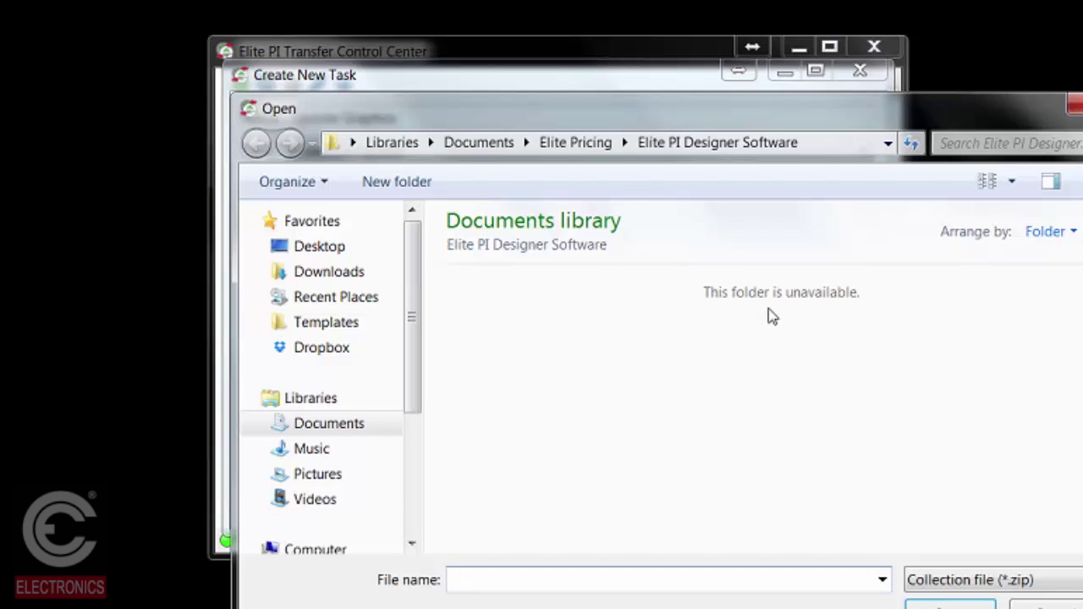
{"action": "key", "text": "Escape"}
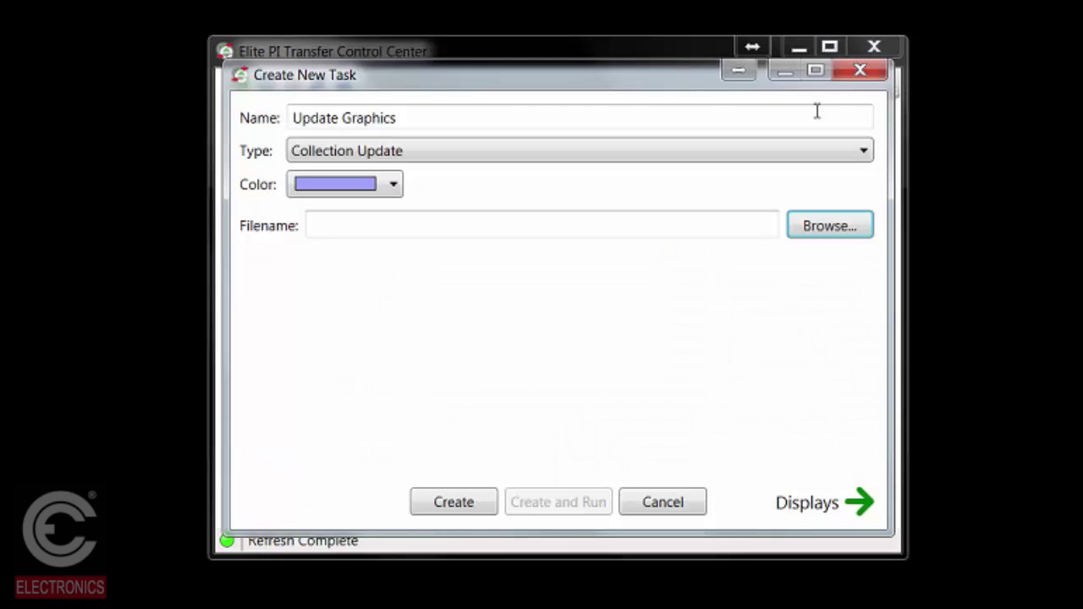
Step: Review the display targets and schedule settings of the Update Graphics task, and cancel the task
{"action": "left_click", "coordinate": [822, 512]}
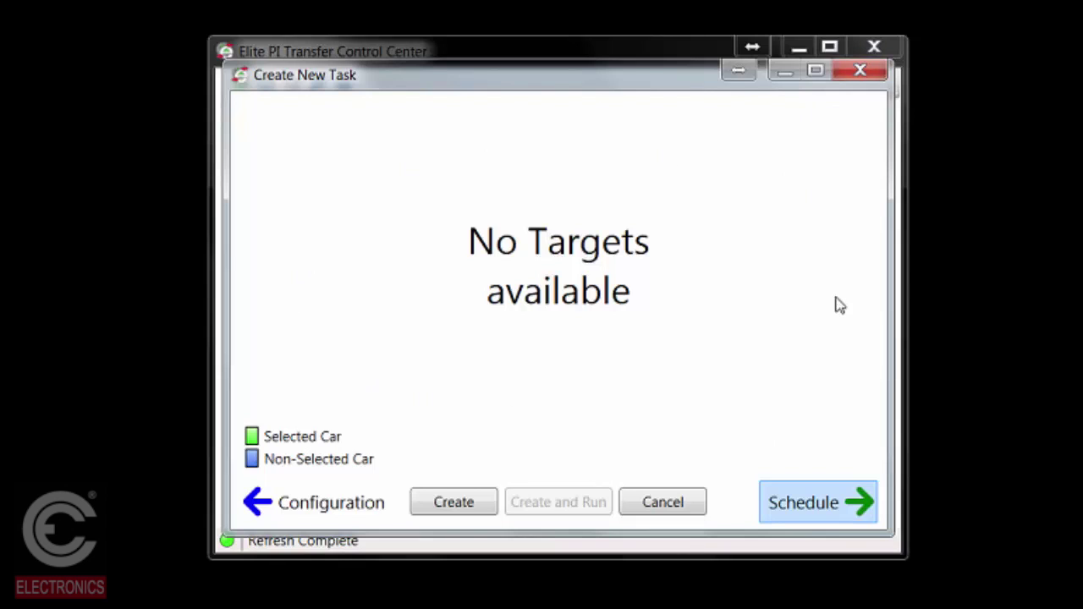
{"action": "left_click", "coordinate": [819, 514]}
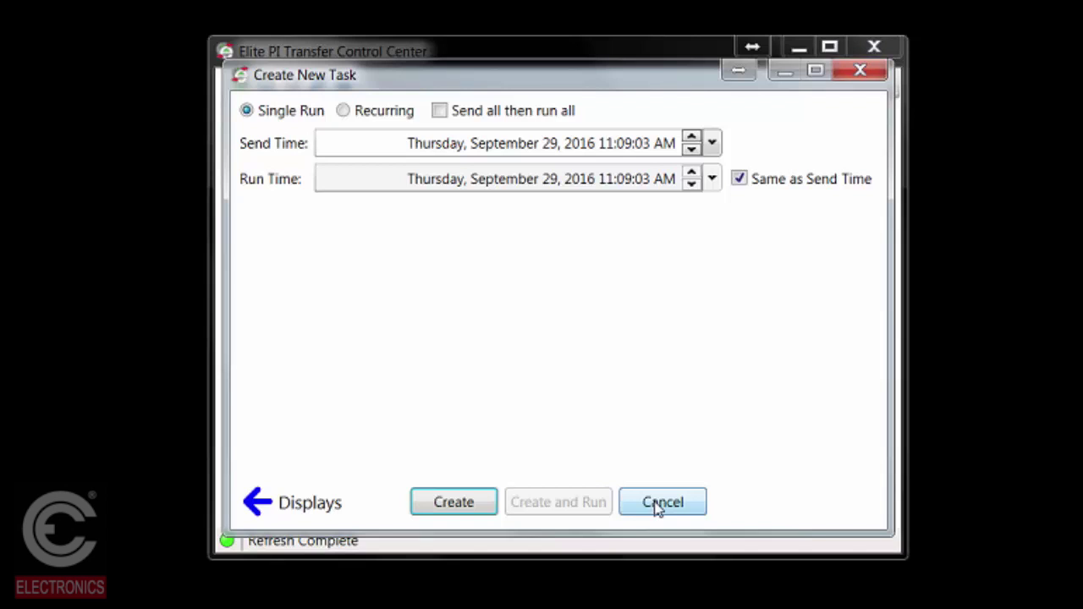
{"action": "left_click", "coordinate": [660, 503]}
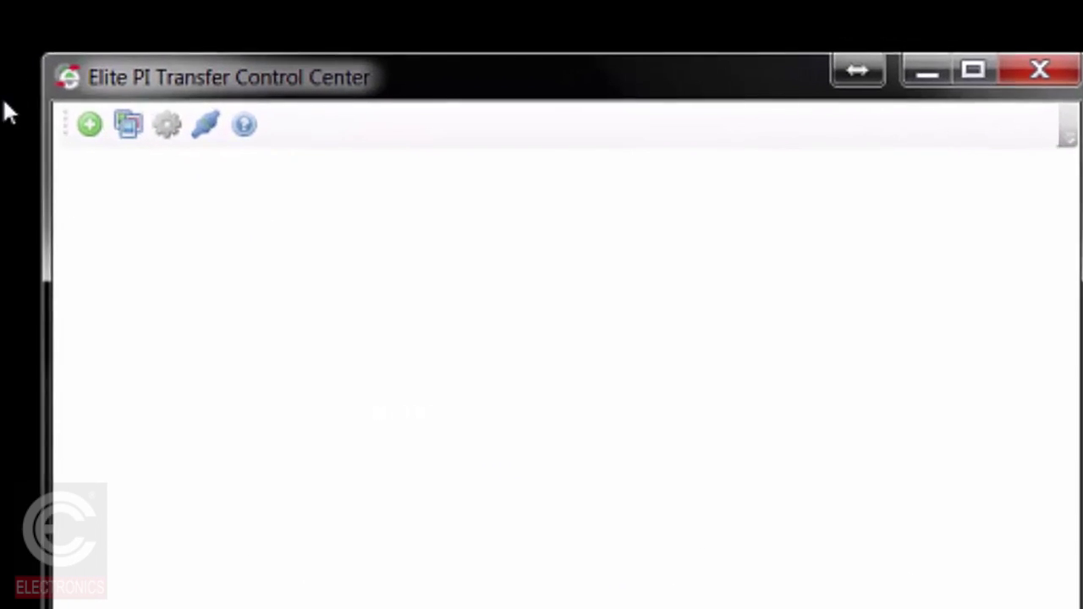
Step: Start a new transfer task named "update time" with the type Maintenance Task and the maintenance action Update Time
{"action": "left_click", "coordinate": [85, 127]}
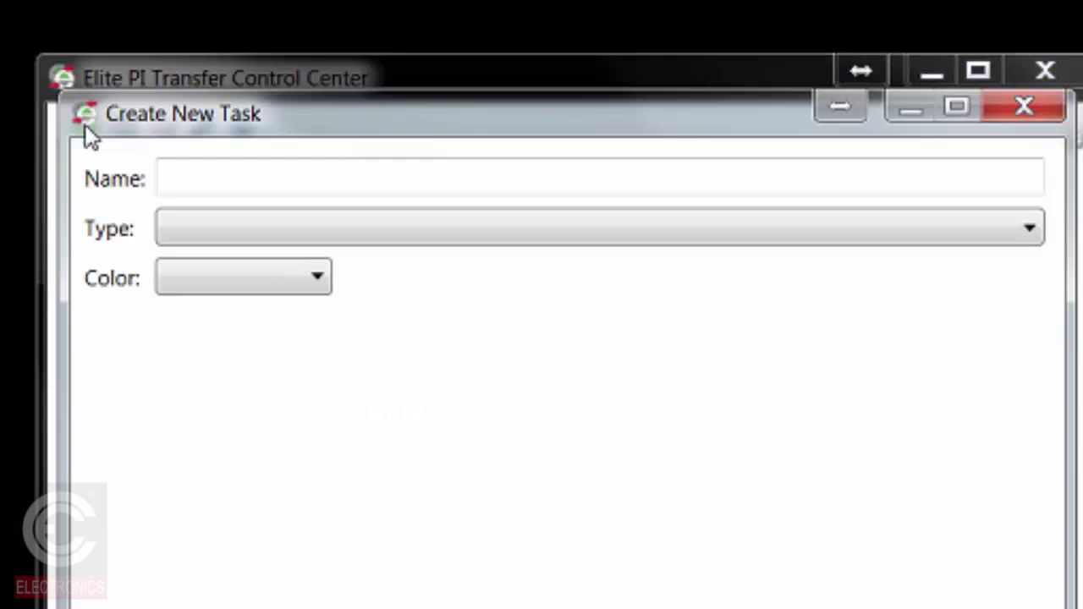
{"action": "left_click", "coordinate": [220, 179]}
{"action": "type", "text": "up"}
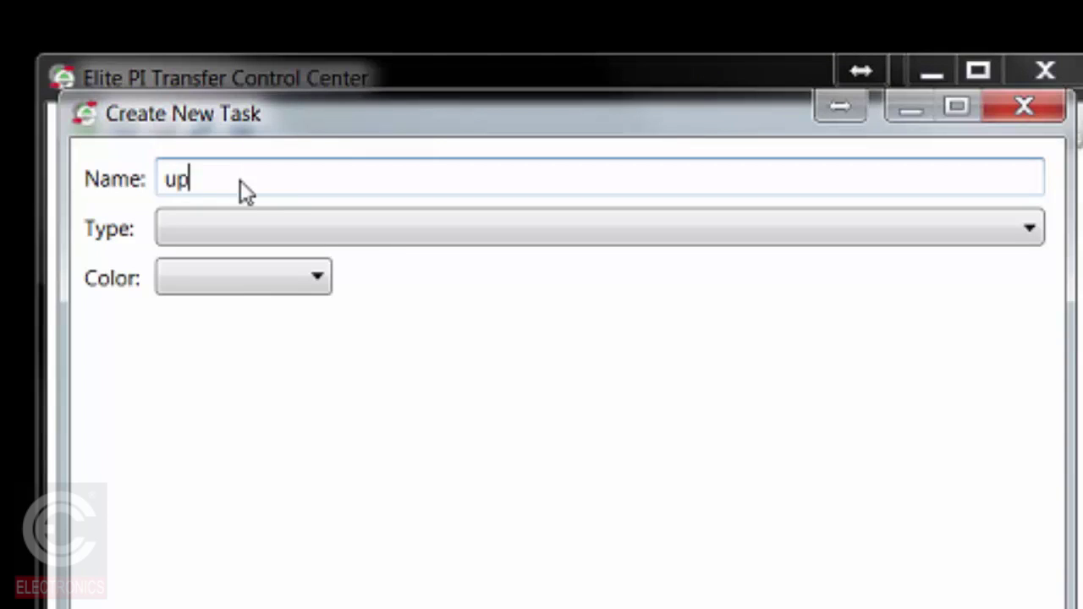
{"action": "type", "text": "date time"}
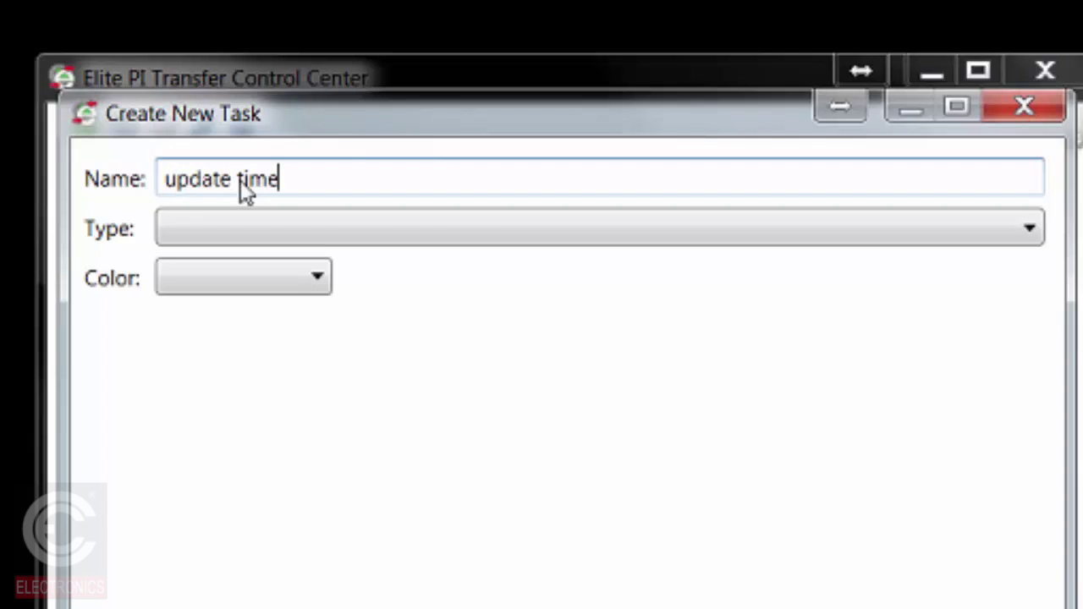
{"action": "left_click", "coordinate": [1031, 230]}
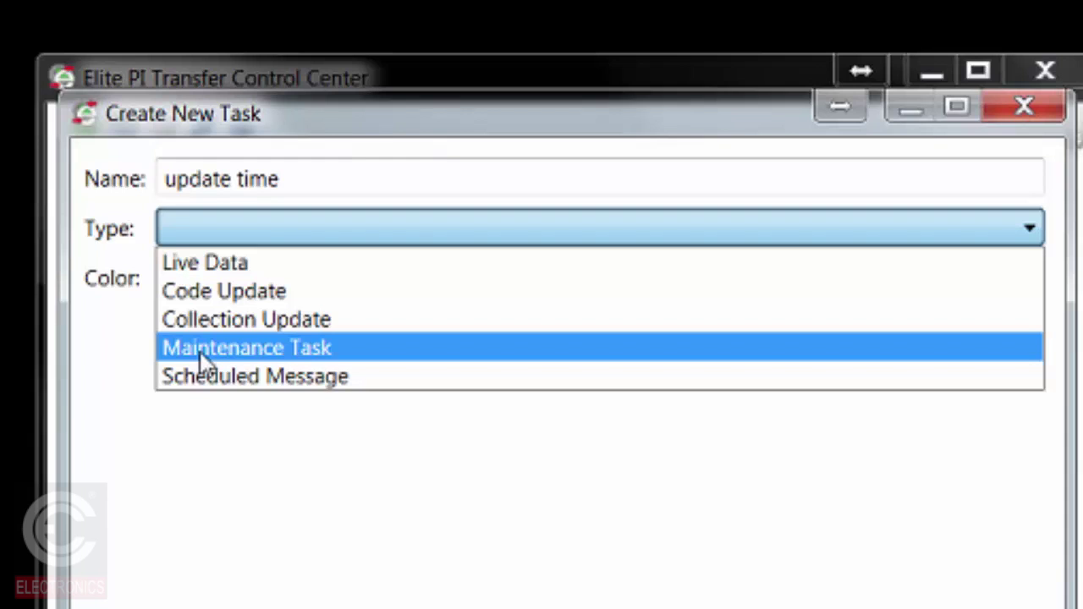
{"action": "left_click", "coordinate": [200, 352]}
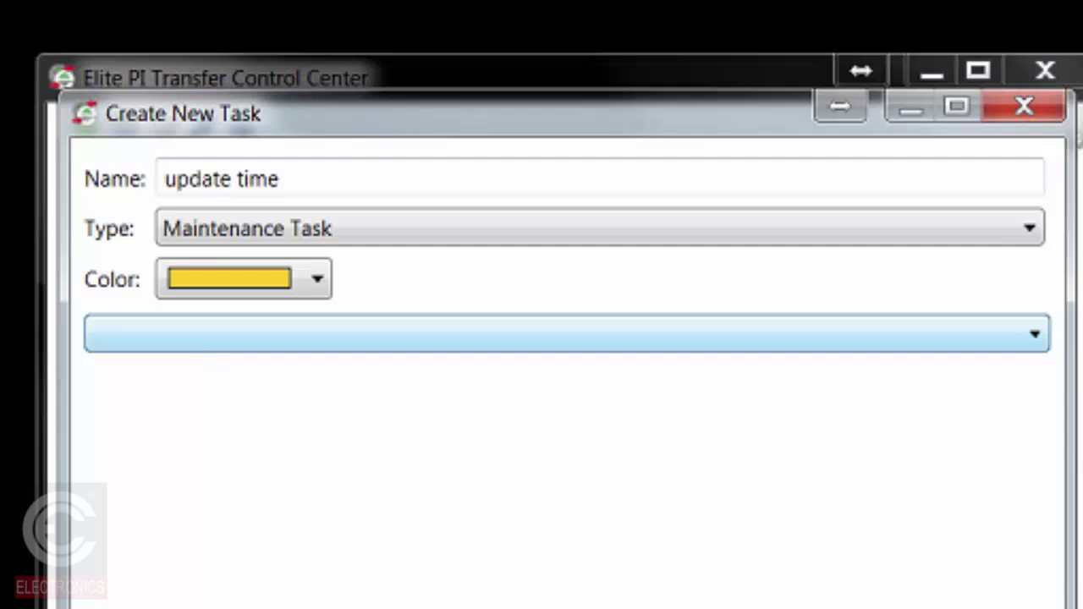
{"action": "left_click", "coordinate": [1036, 336]}
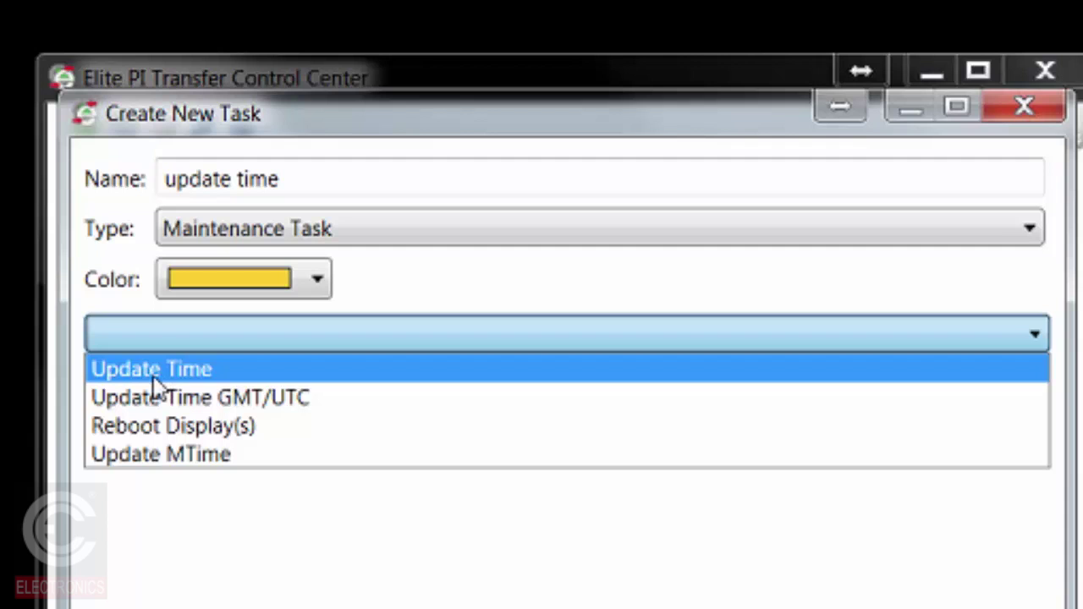
{"action": "left_click", "coordinate": [154, 378]}
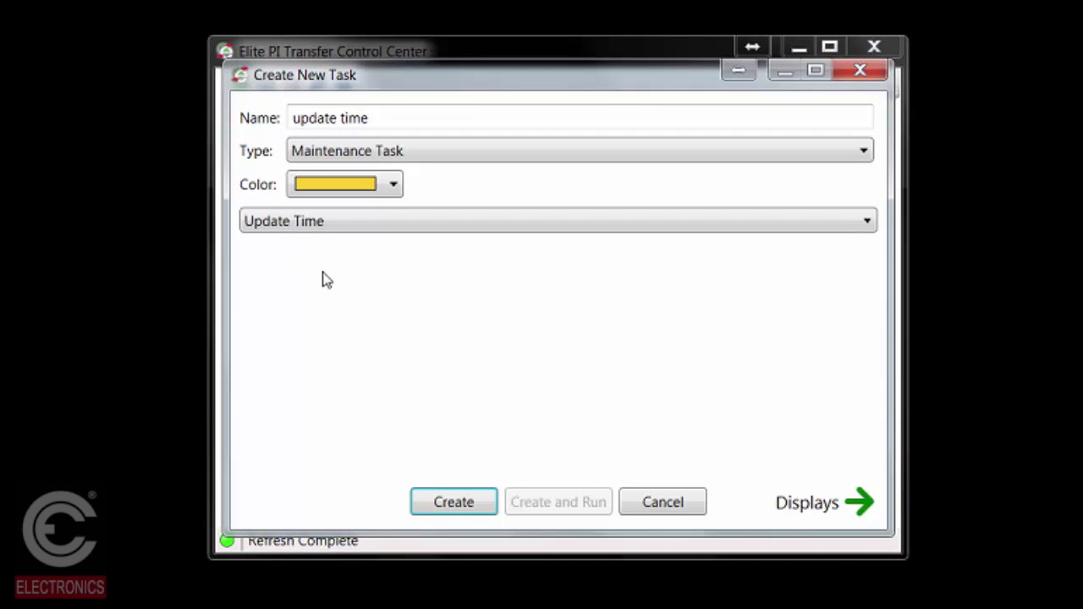
Step: Set the update time task's schedule to a weekly recurring run with Tuesday added to its days, and cancel the task
{"action": "left_click", "coordinate": [811, 510]}
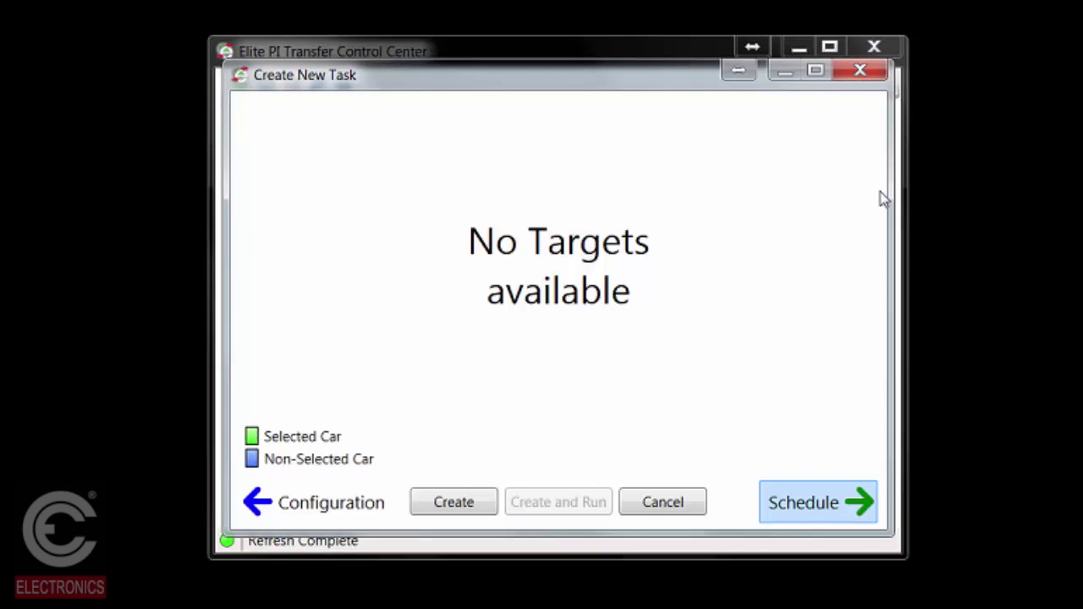
{"action": "left_click", "coordinate": [821, 514]}
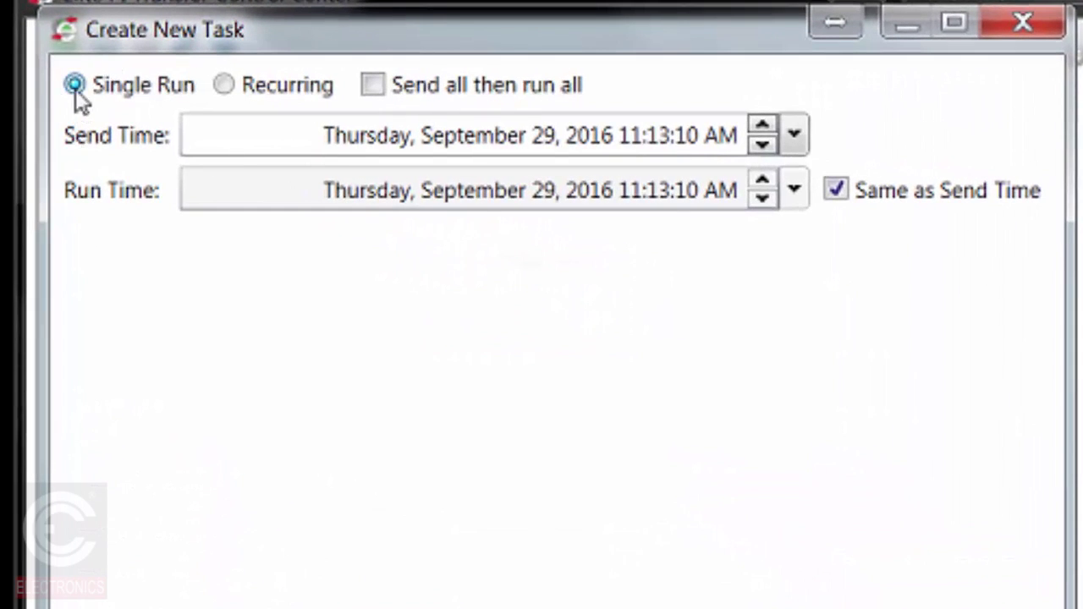
{"action": "left_click", "coordinate": [227, 86]}
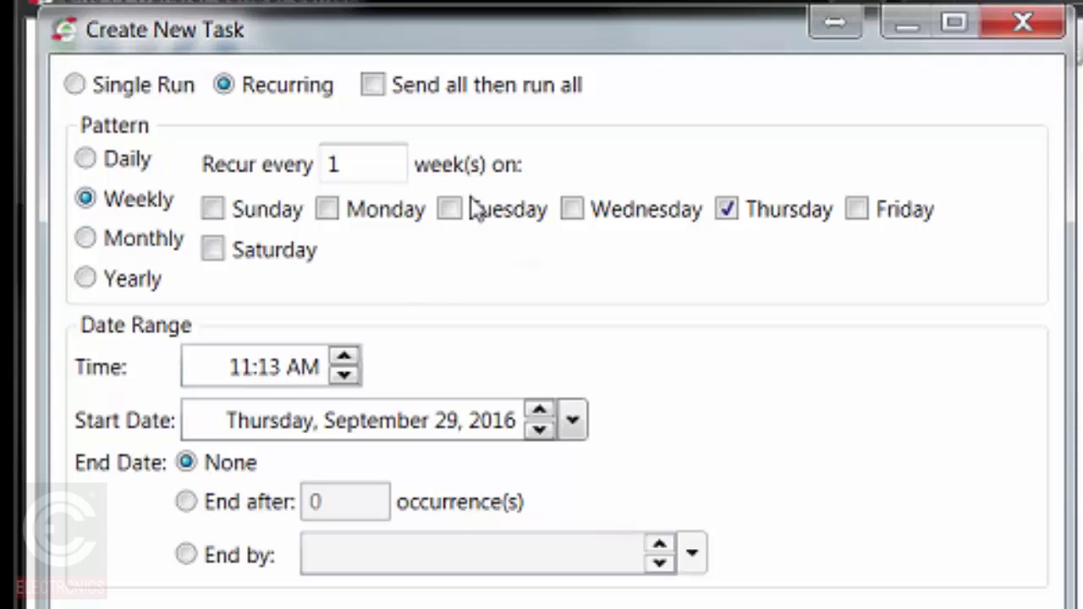
{"action": "left_click", "coordinate": [449, 212]}
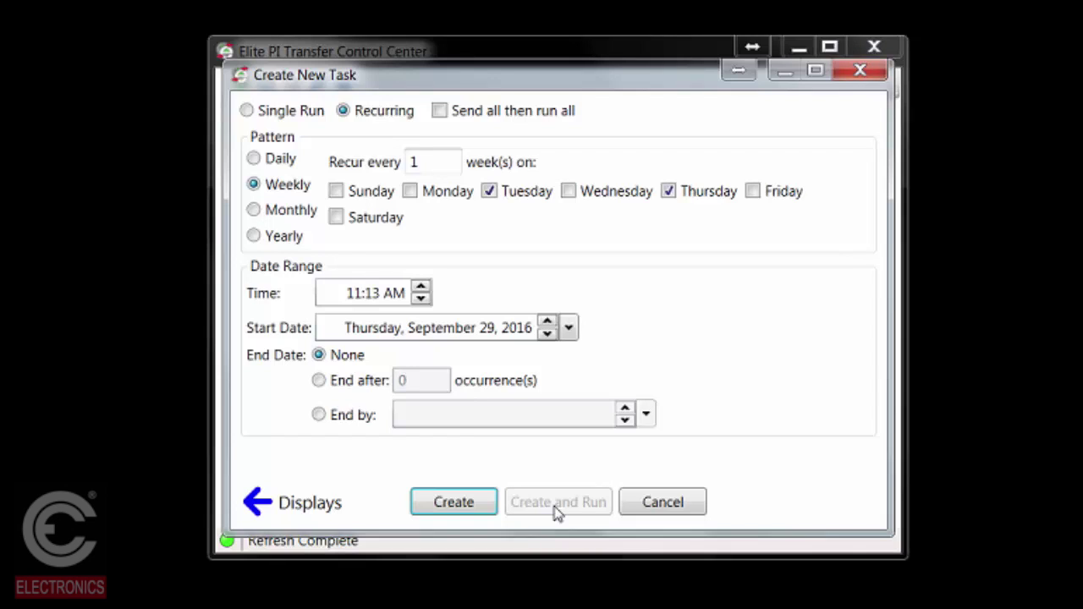
{"action": "left_click", "coordinate": [663, 504]}
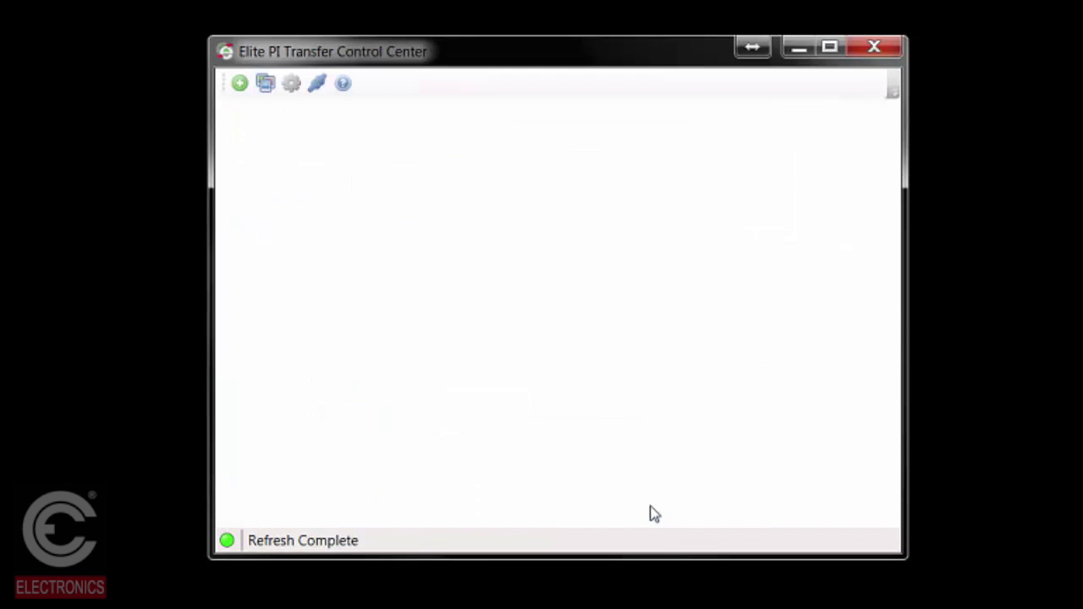